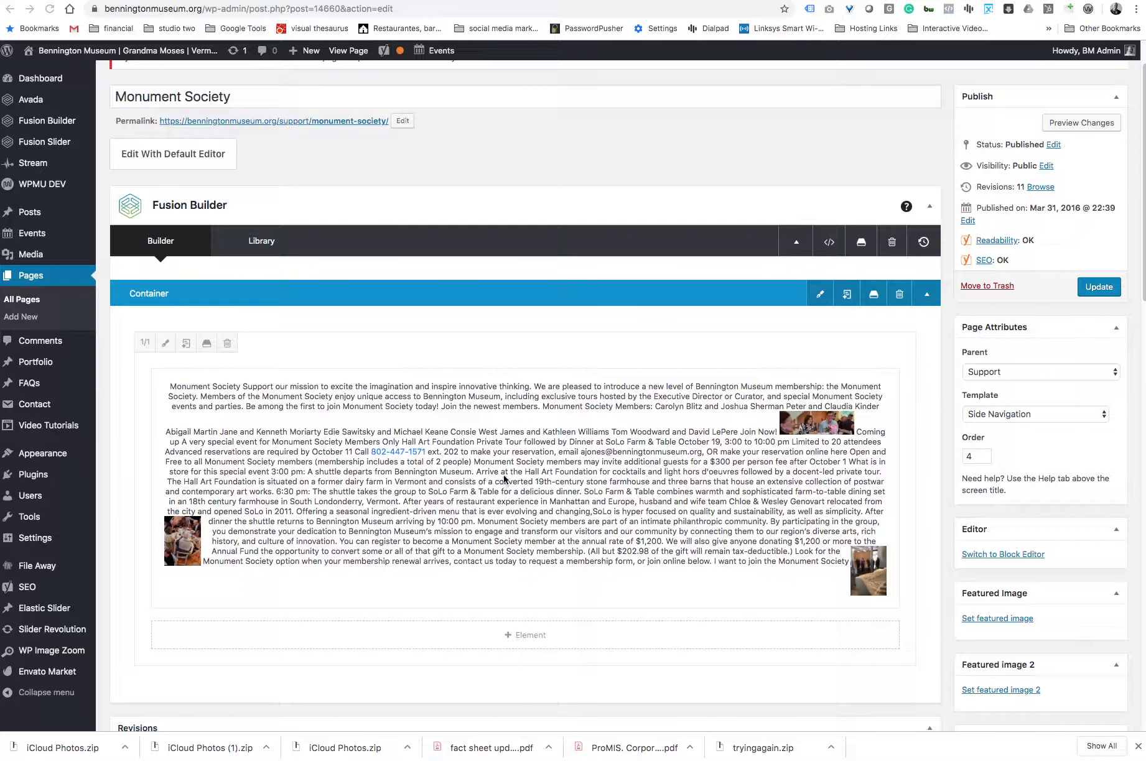
{"action": "scroll", "coordinate": [504, 476], "scroll_direction": "down", "scroll_amount": 1}
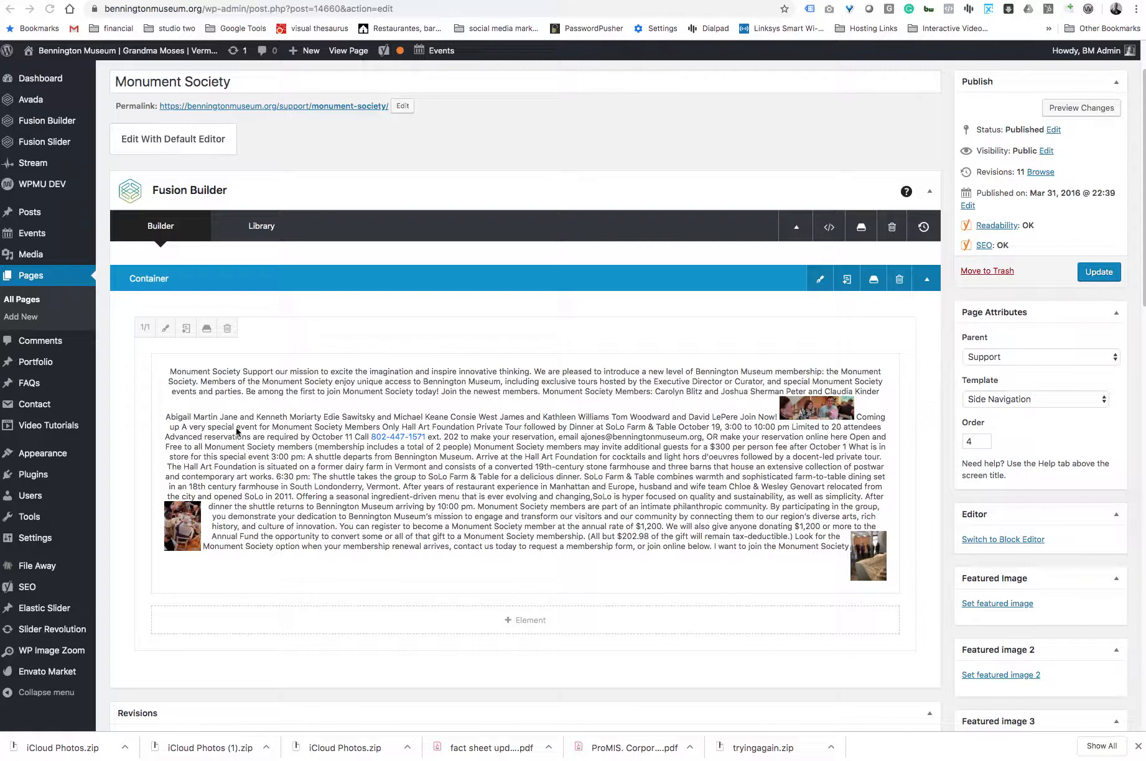
{"action": "left_click", "coordinate": [526, 621]}
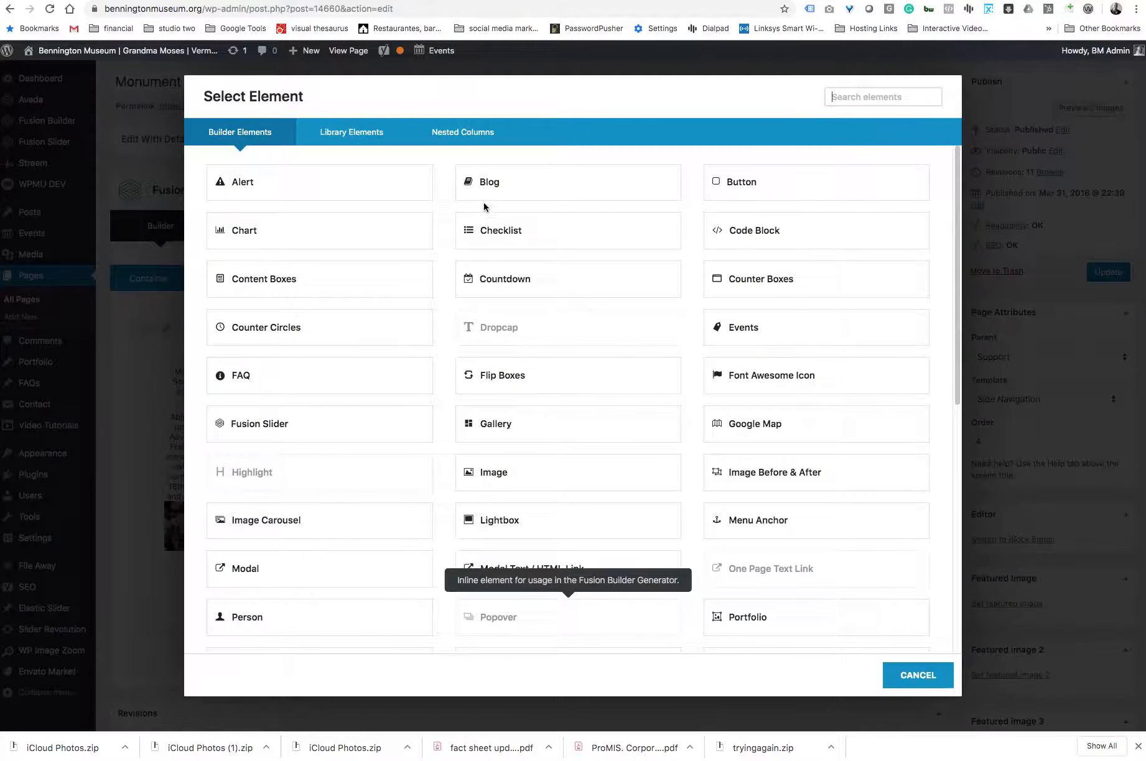
{"action": "left_click", "coordinate": [738, 187]}
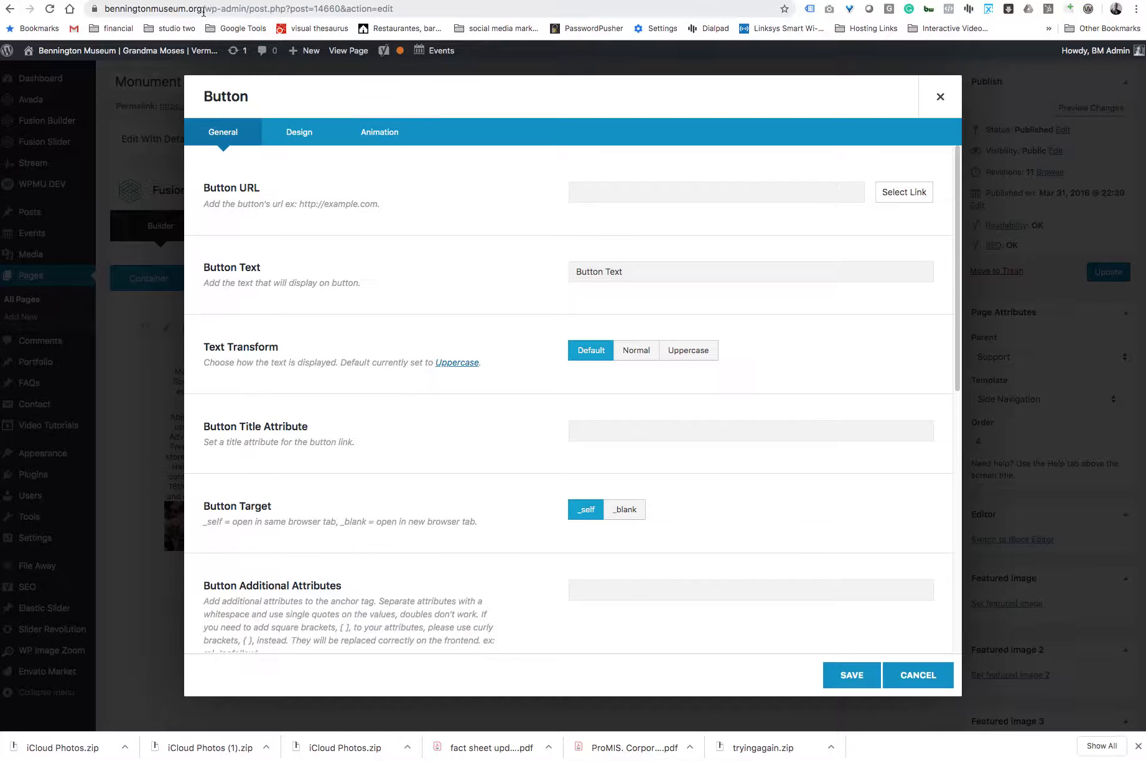
{"action": "double_click", "coordinate": [119, 5]}
{"action": "key", "text": "super+c"}
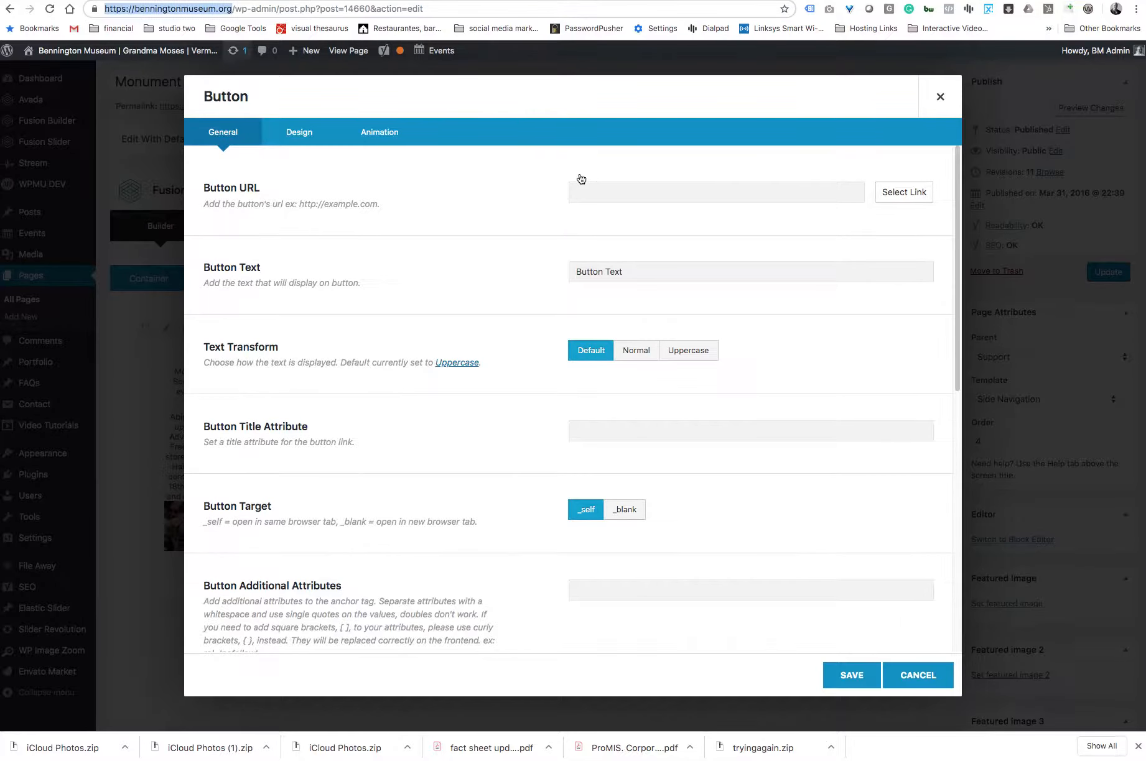
{"action": "left_click", "coordinate": [586, 186]}
{"action": "left_click", "coordinate": [544, 197]}
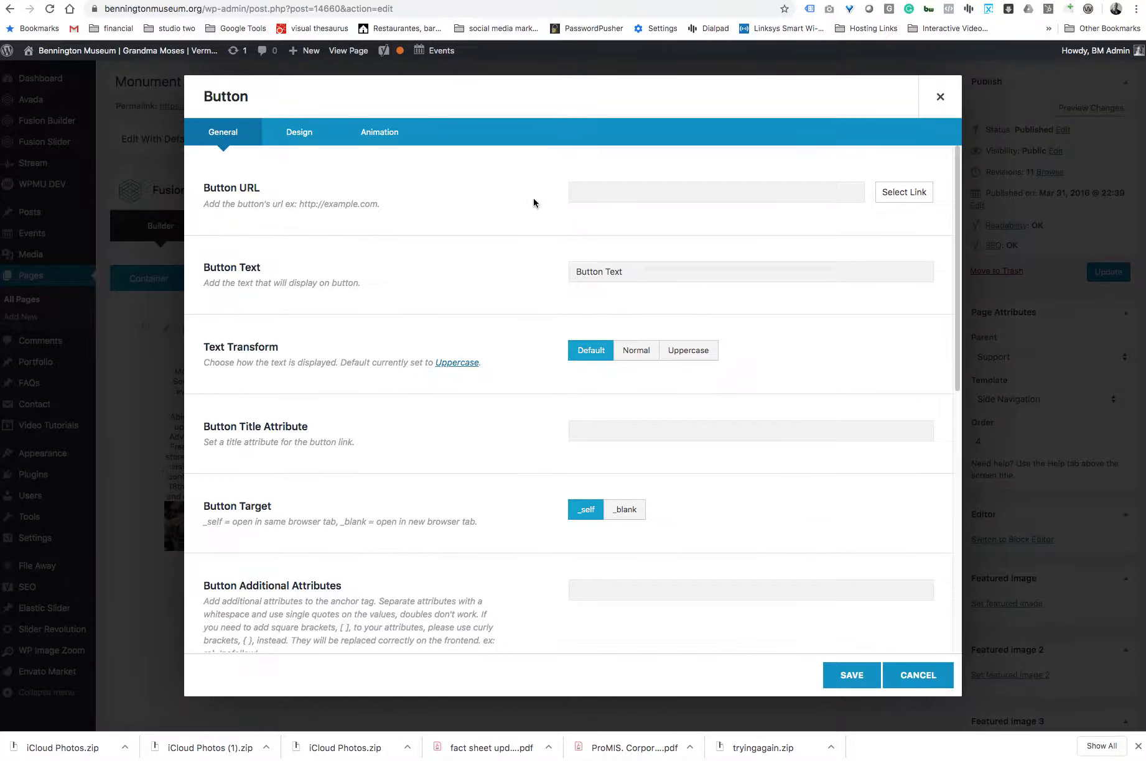
{"action": "key", "text": "super+v"}
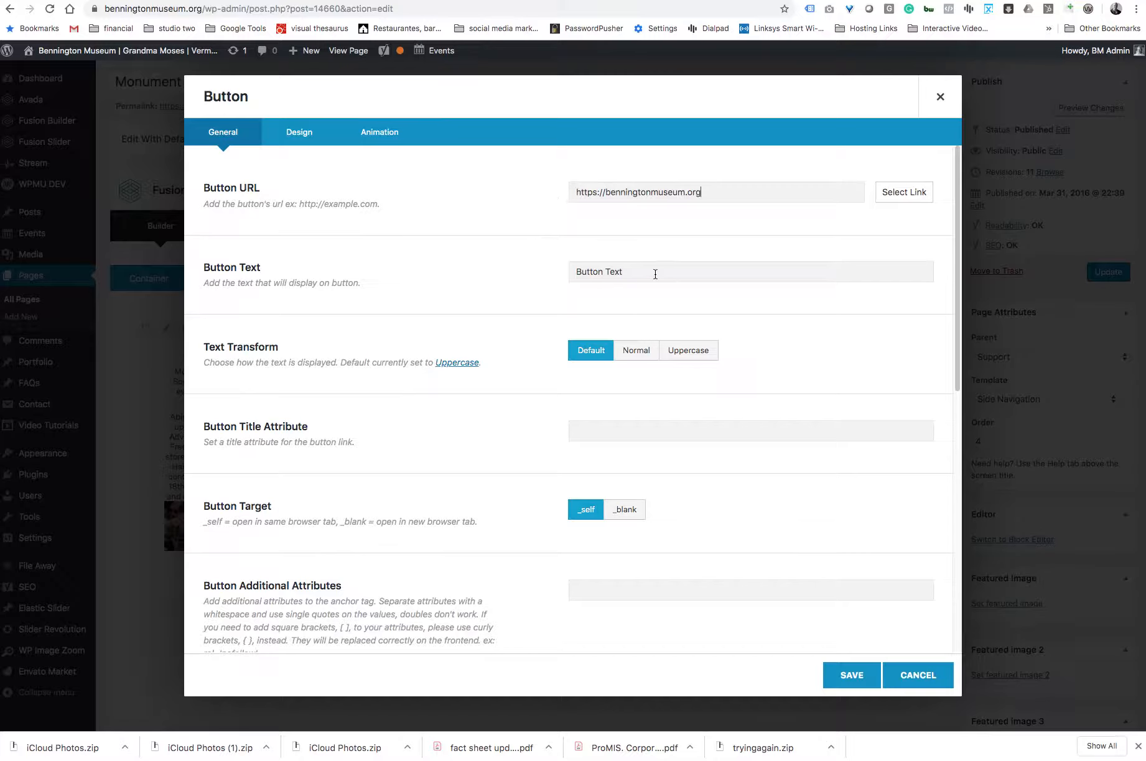
Set the button text to "Click Here", keep the remaining general options at their defaults, and save the element
{"action": "left_click_drag", "start_coordinate": [655, 274], "coordinate": [529, 272]}
{"action": "type", "text": "Click Here"}
{"action": "scroll", "coordinate": [622, 398], "scroll_direction": "down", "scroll_amount": 3}
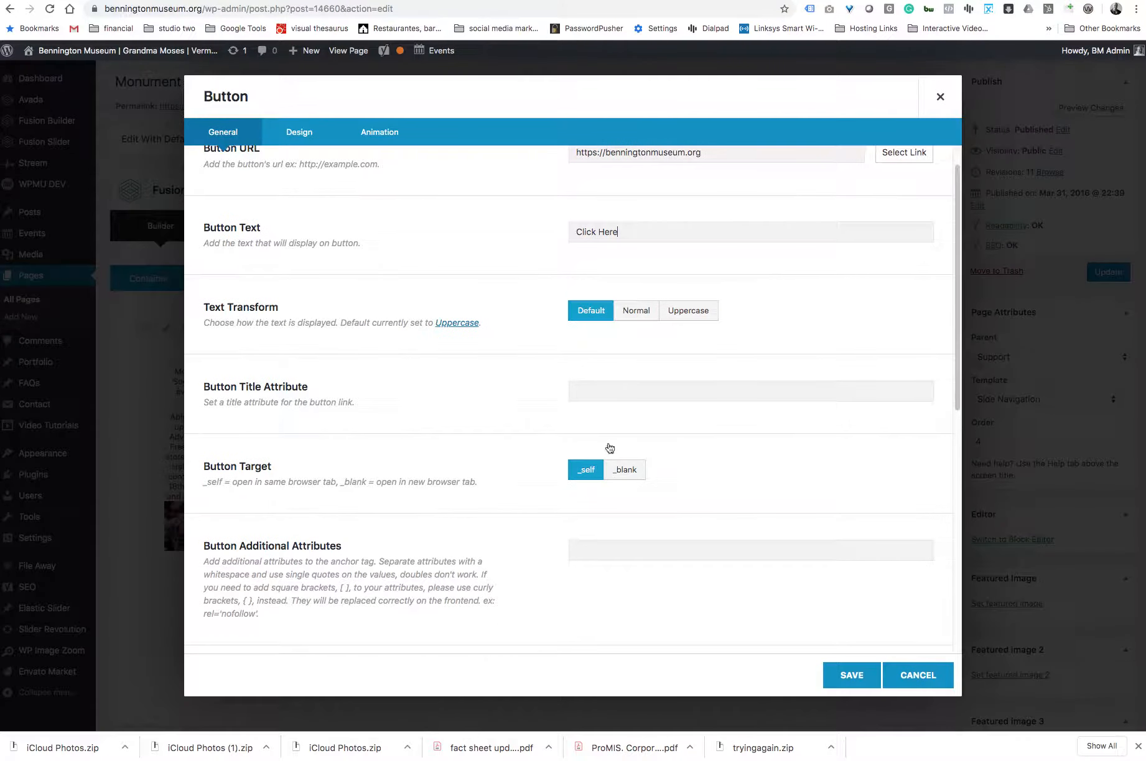
{"action": "scroll", "coordinate": [614, 432], "scroll_direction": "down", "scroll_amount": 5}
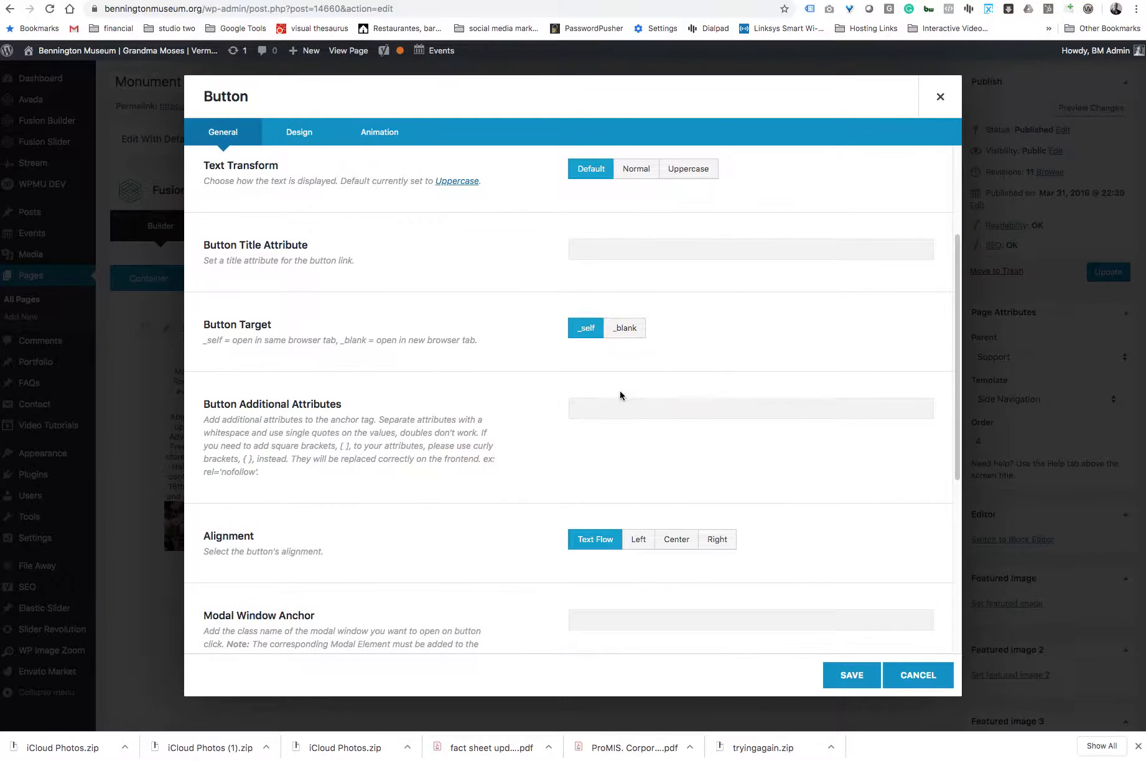
{"action": "scroll", "coordinate": [676, 576], "scroll_direction": "down", "scroll_amount": 8}
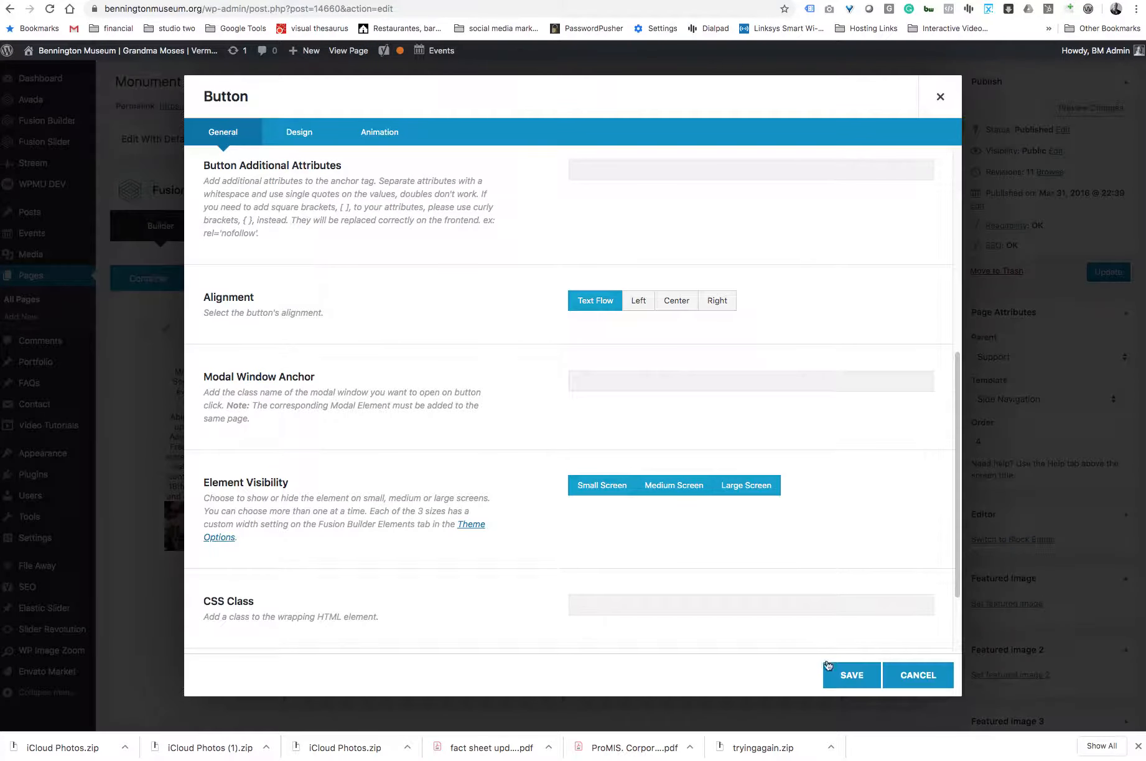
{"action": "left_click", "coordinate": [830, 683]}
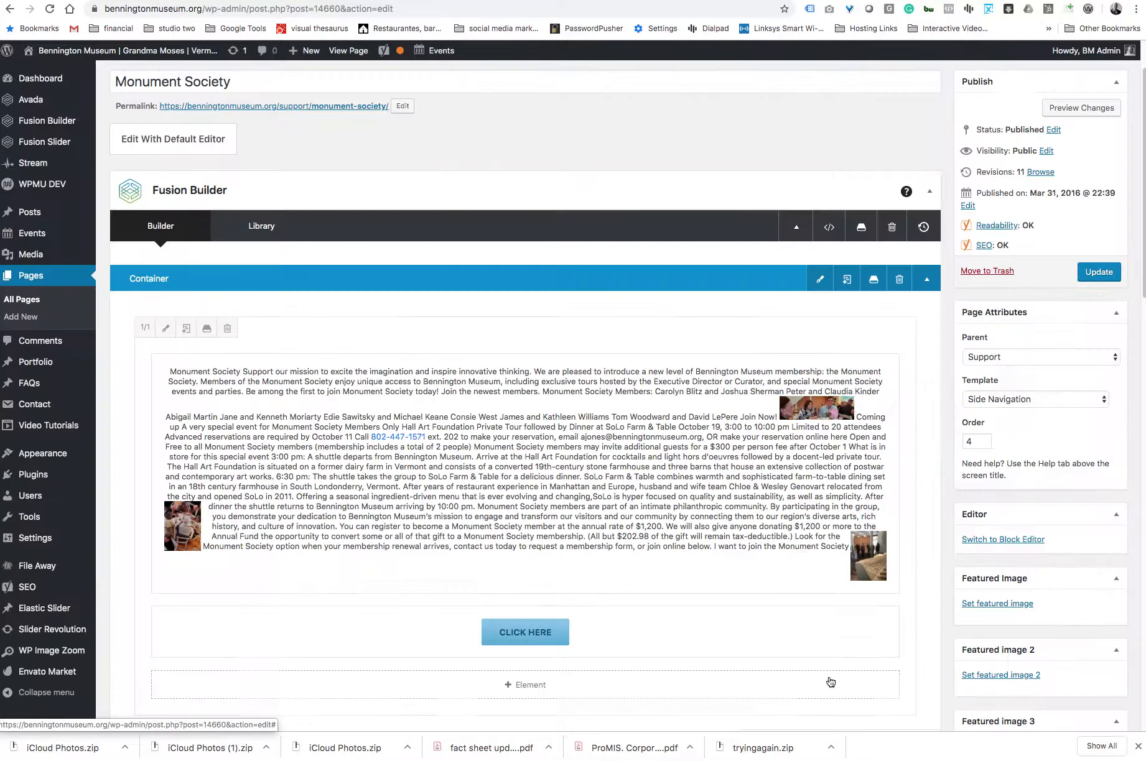
Update the Monument Society page and open its published version
{"action": "left_click", "coordinate": [1098, 272]}
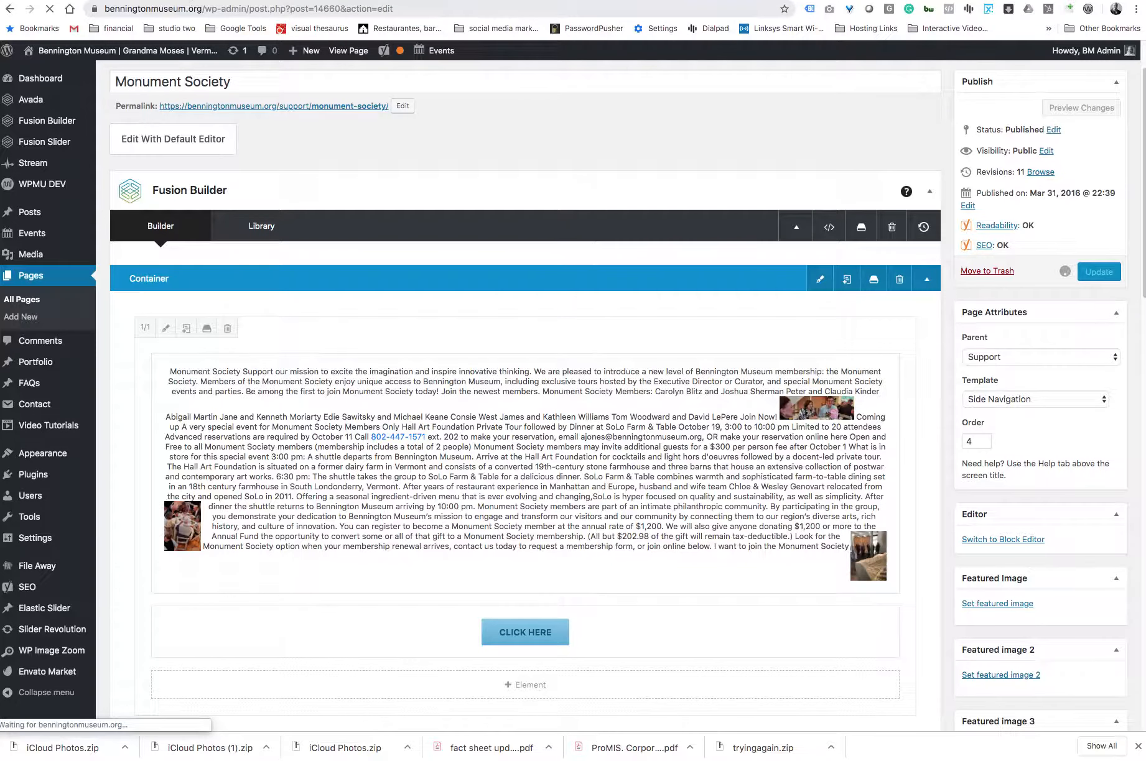
{"action": "key", "text": "ctrl+Tab"}
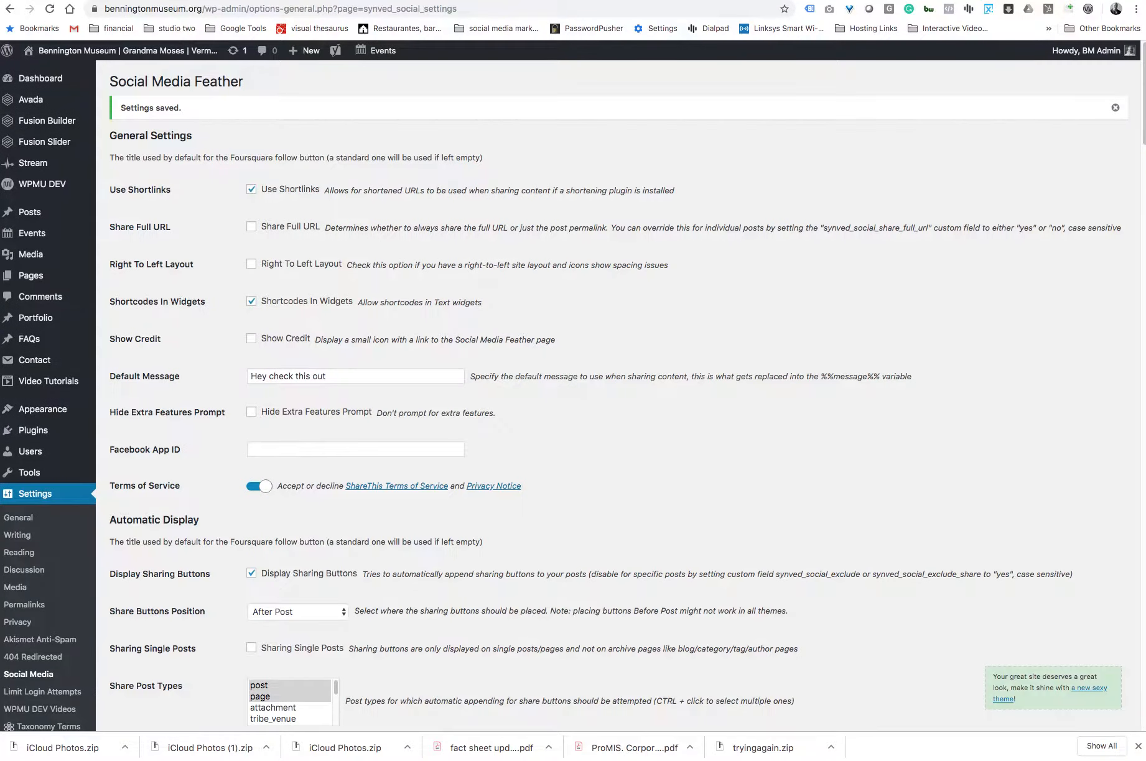
{"action": "key", "text": "ctrl+Tab"}
{"action": "key", "text": "ctrl+Tab"}
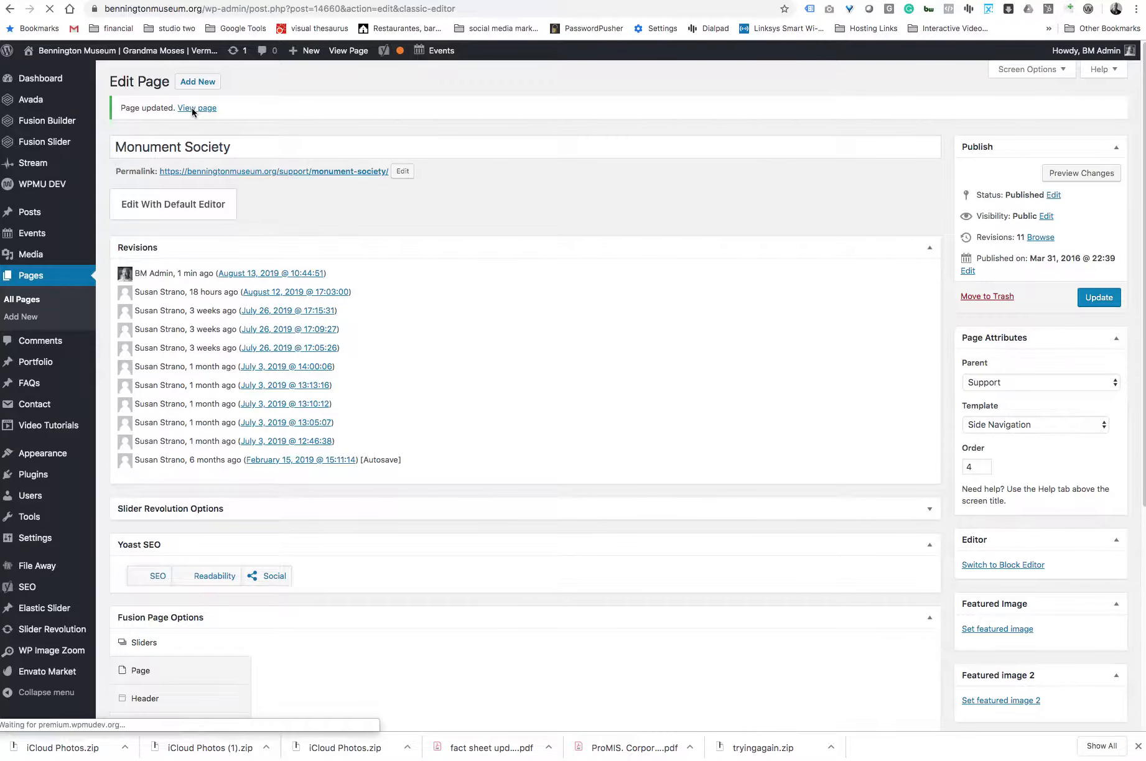
{"action": "left_click", "coordinate": [193, 114]}
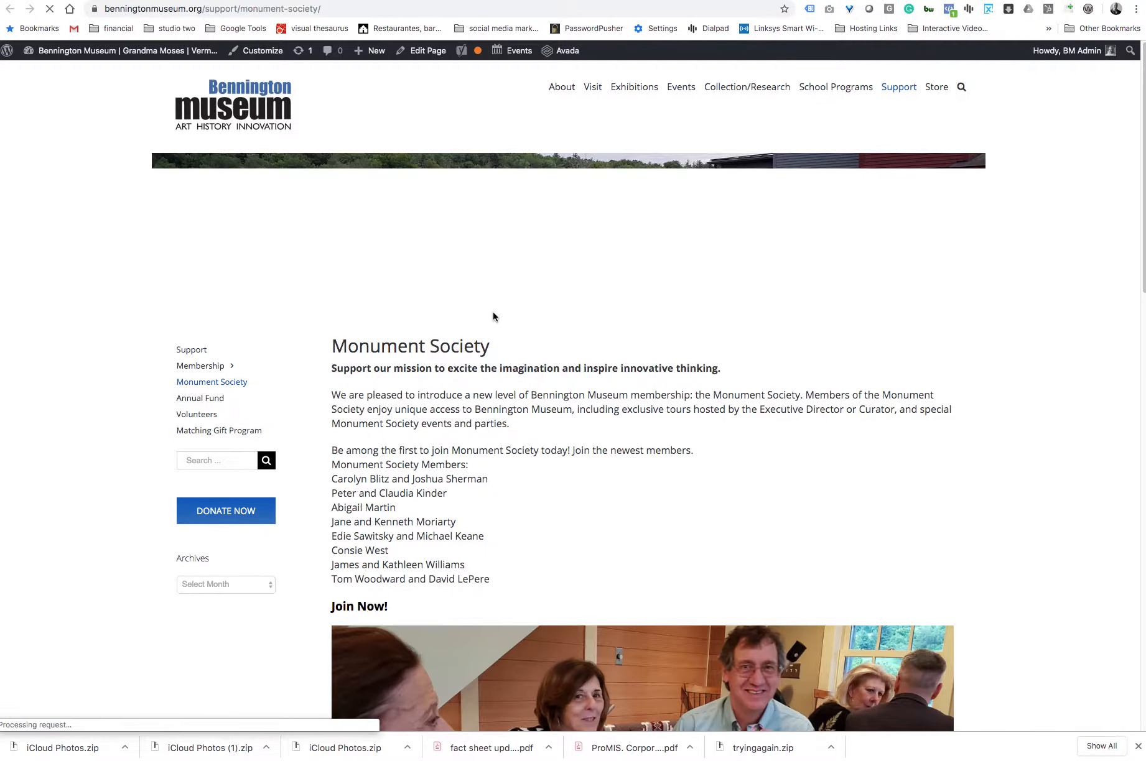
Examine the published Monument Society page for the new button's placement and the "Join Now!" area above the first photo
{"action": "scroll", "coordinate": [498, 335], "scroll_direction": "down", "scroll_amount": 7}
{"action": "scroll", "coordinate": [507, 358], "scroll_direction": "down", "scroll_amount": 2}
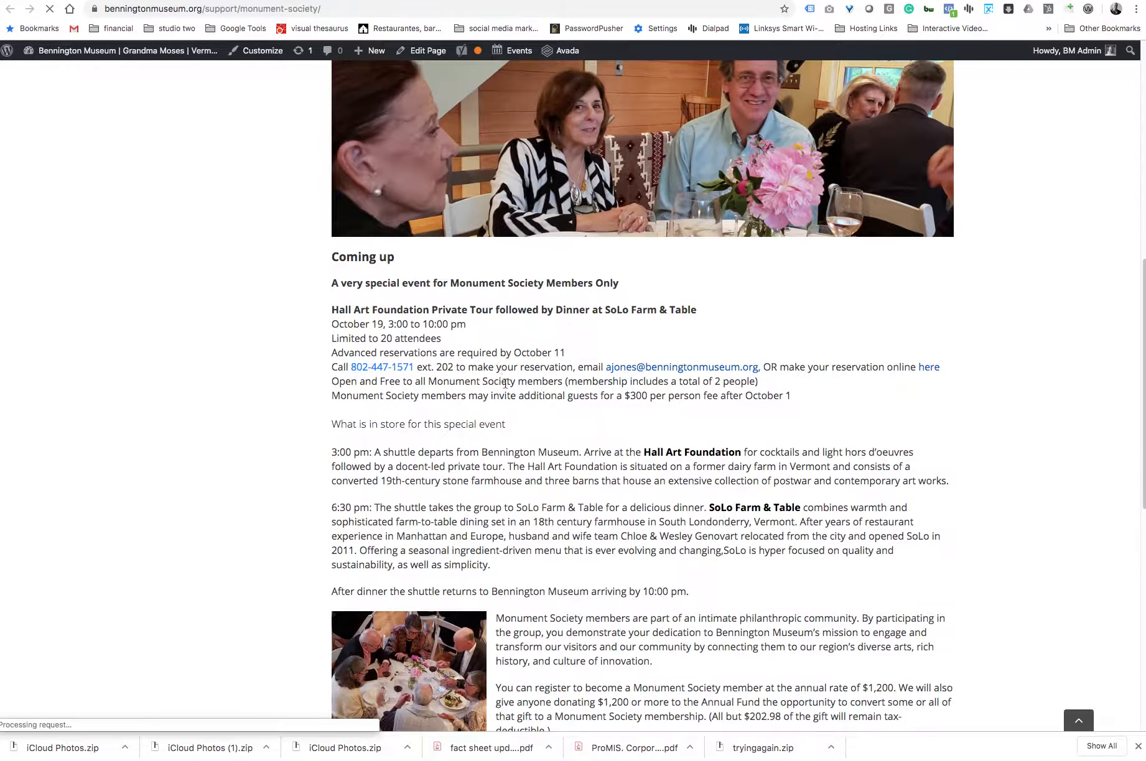
{"action": "scroll", "coordinate": [505, 384], "scroll_direction": "down", "scroll_amount": 8}
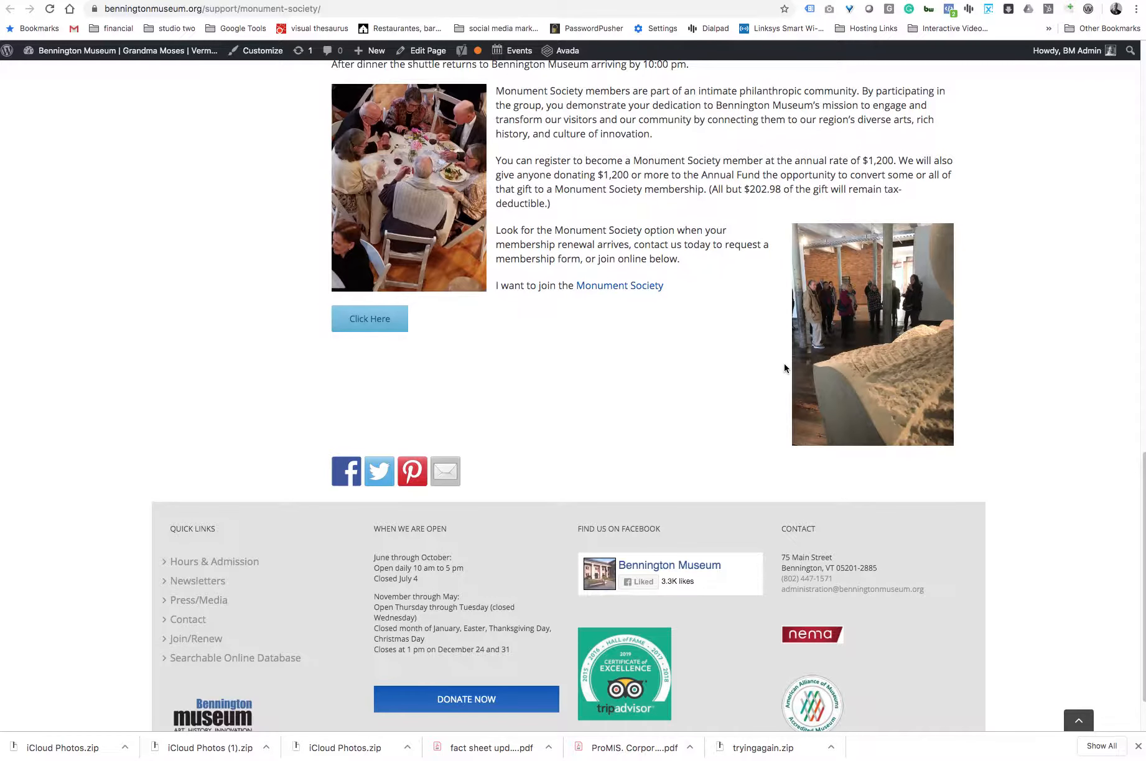
{"action": "scroll", "coordinate": [795, 357], "scroll_direction": "up", "scroll_amount": 3}
{"action": "scroll", "coordinate": [796, 357], "scroll_direction": "up", "scroll_amount": 3}
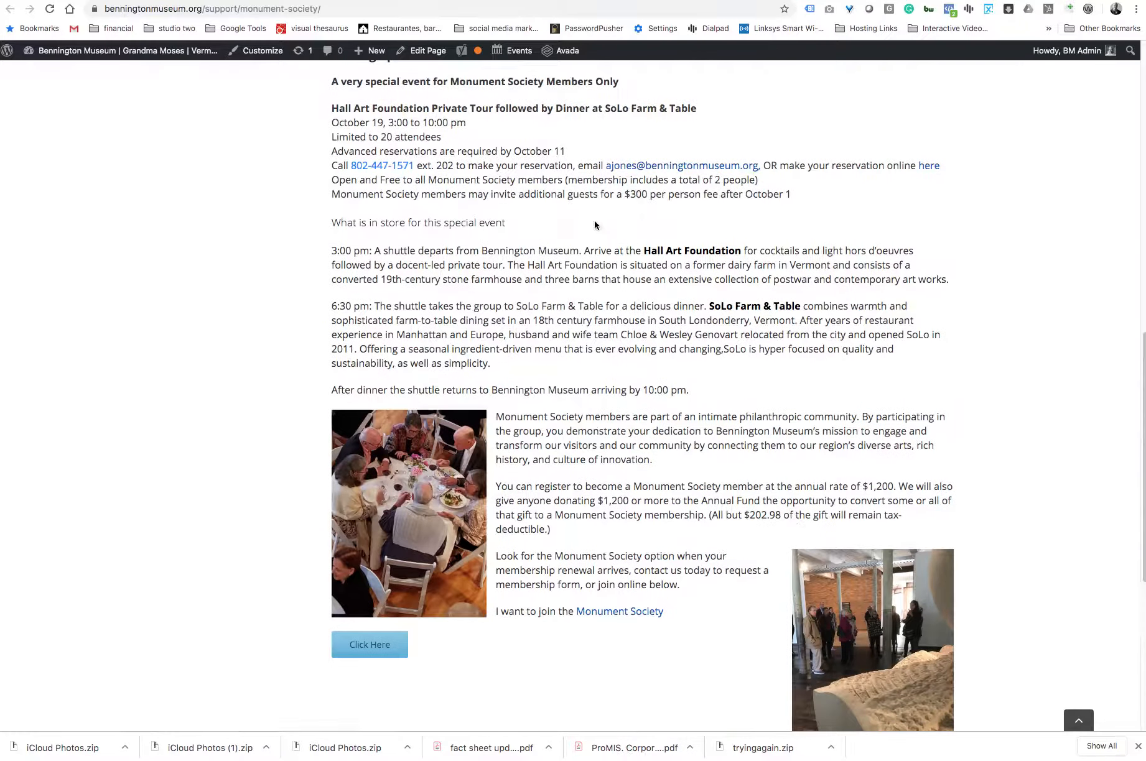
{"action": "scroll", "coordinate": [622, 369], "scroll_direction": "up", "scroll_amount": 6}
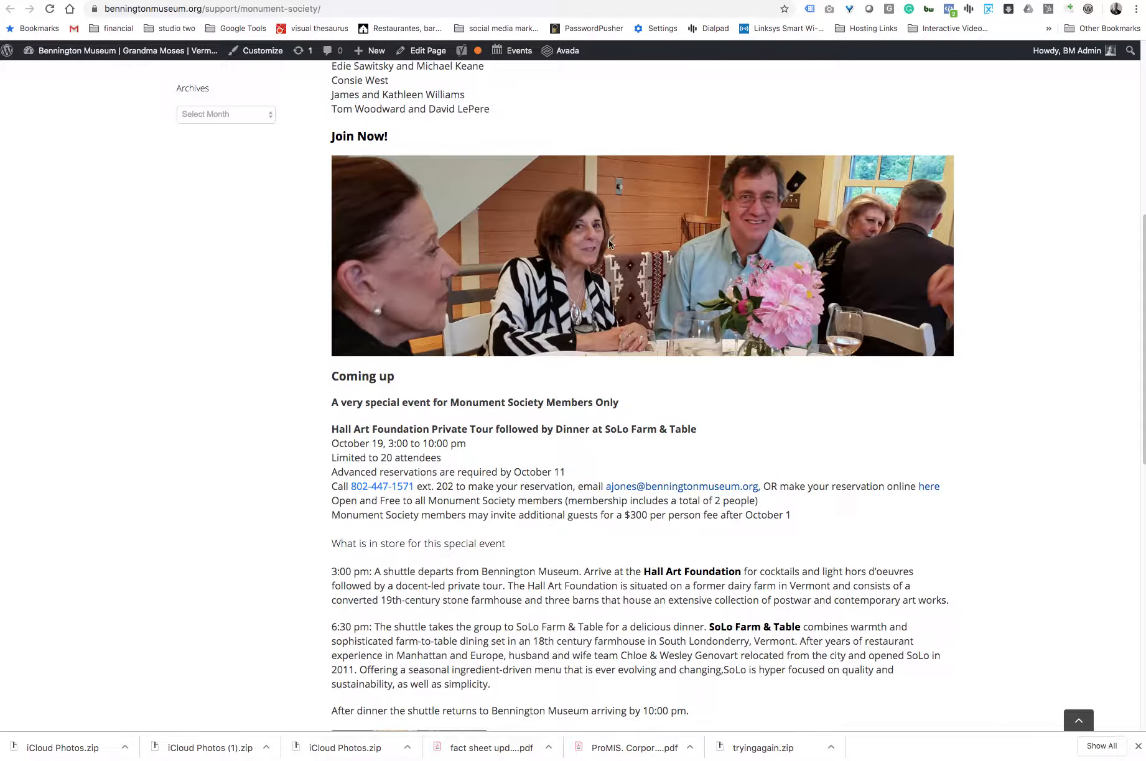
{"action": "scroll", "coordinate": [699, 290], "scroll_direction": "up", "scroll_amount": 5}
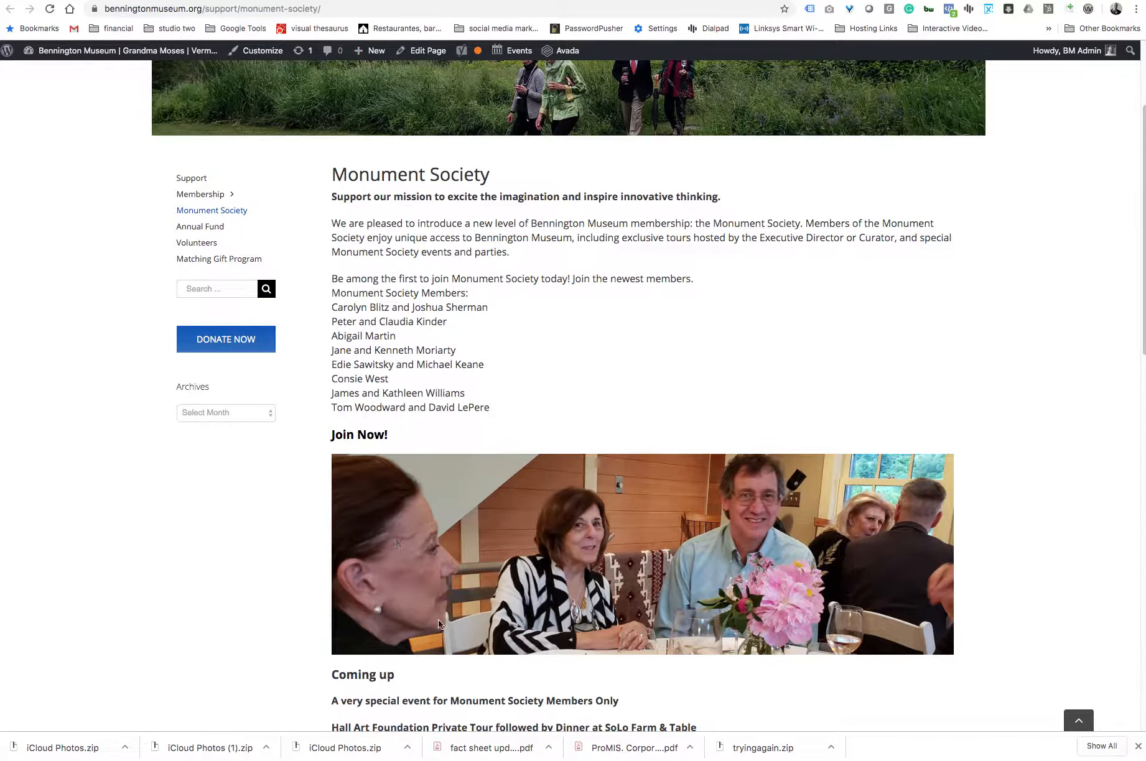
{"action": "scroll", "coordinate": [497, 538], "scroll_direction": "down", "scroll_amount": 1}
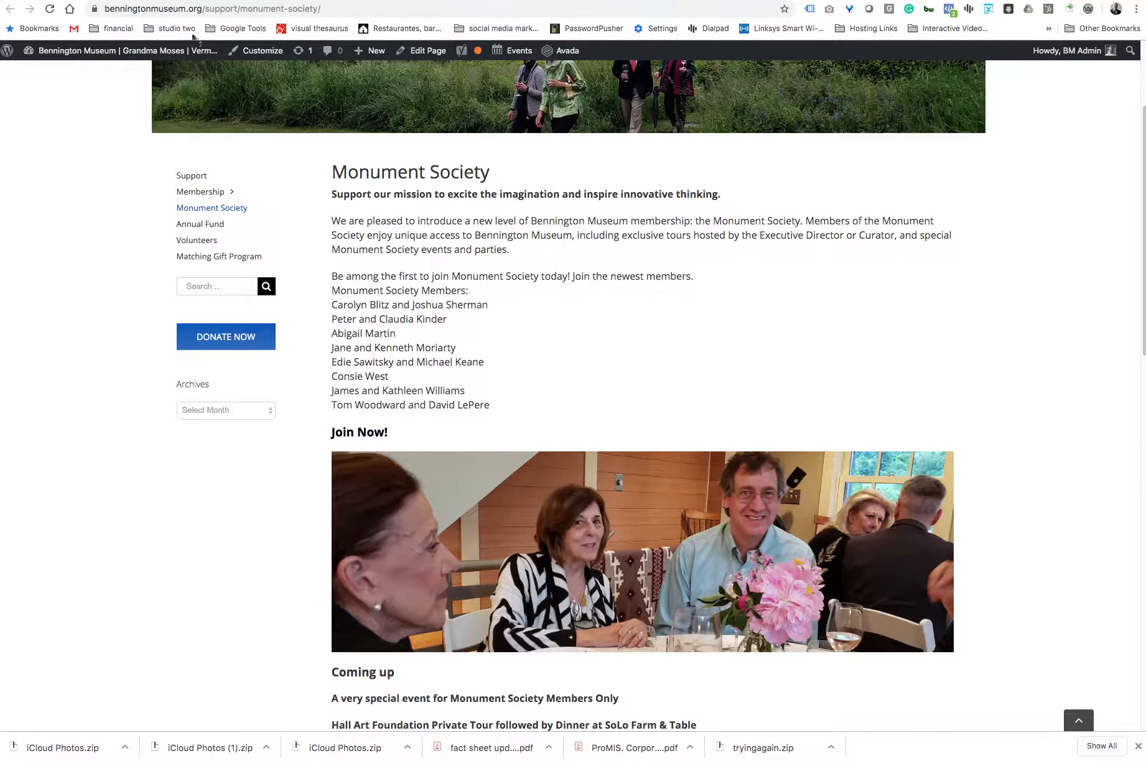
Return to the page editor and delete the "Click Here" button element
{"action": "left_click", "coordinate": [136, 2]}
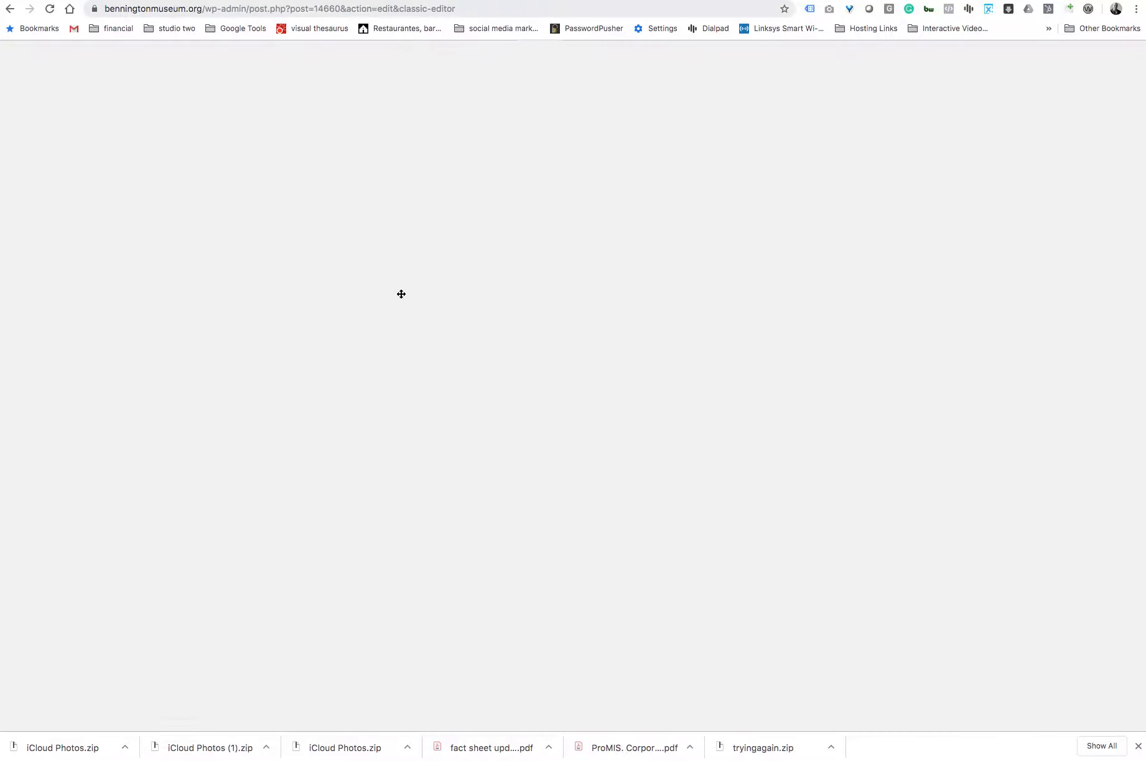
{"action": "scroll", "coordinate": [463, 459], "scroll_direction": "down", "scroll_amount": 3}
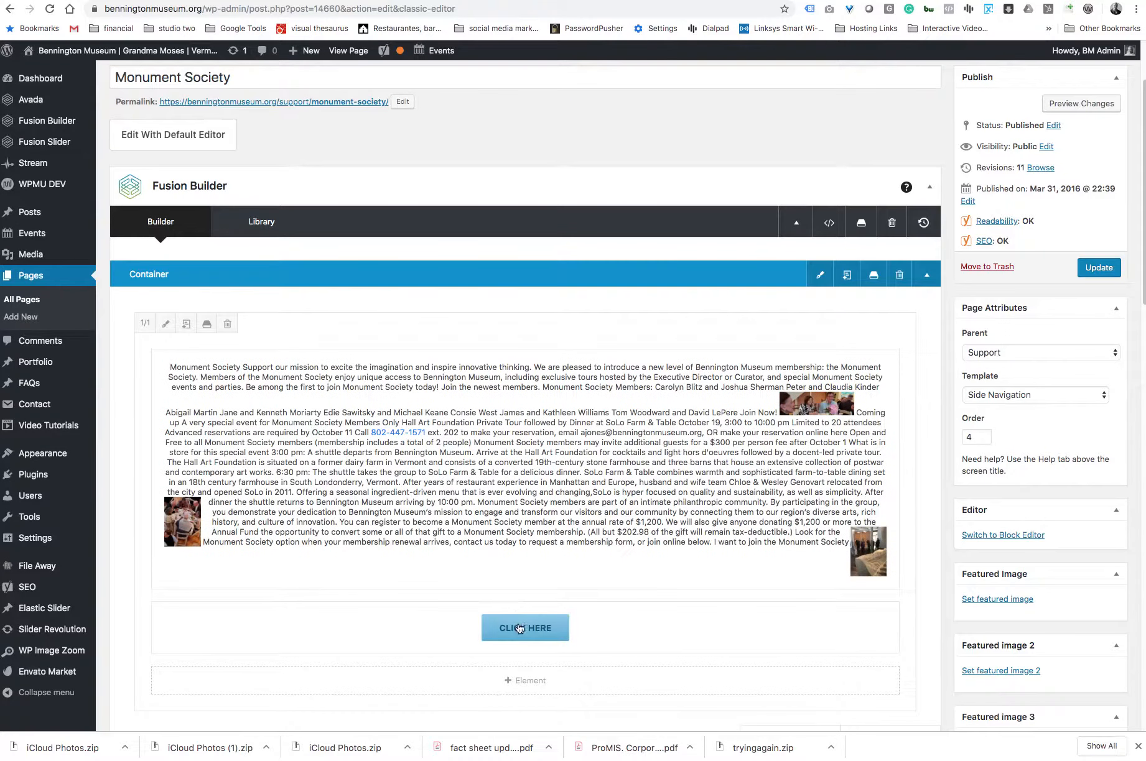
{"action": "mouse_move", "coordinate": [515, 630]}
{"action": "left_click", "coordinate": [556, 630]}
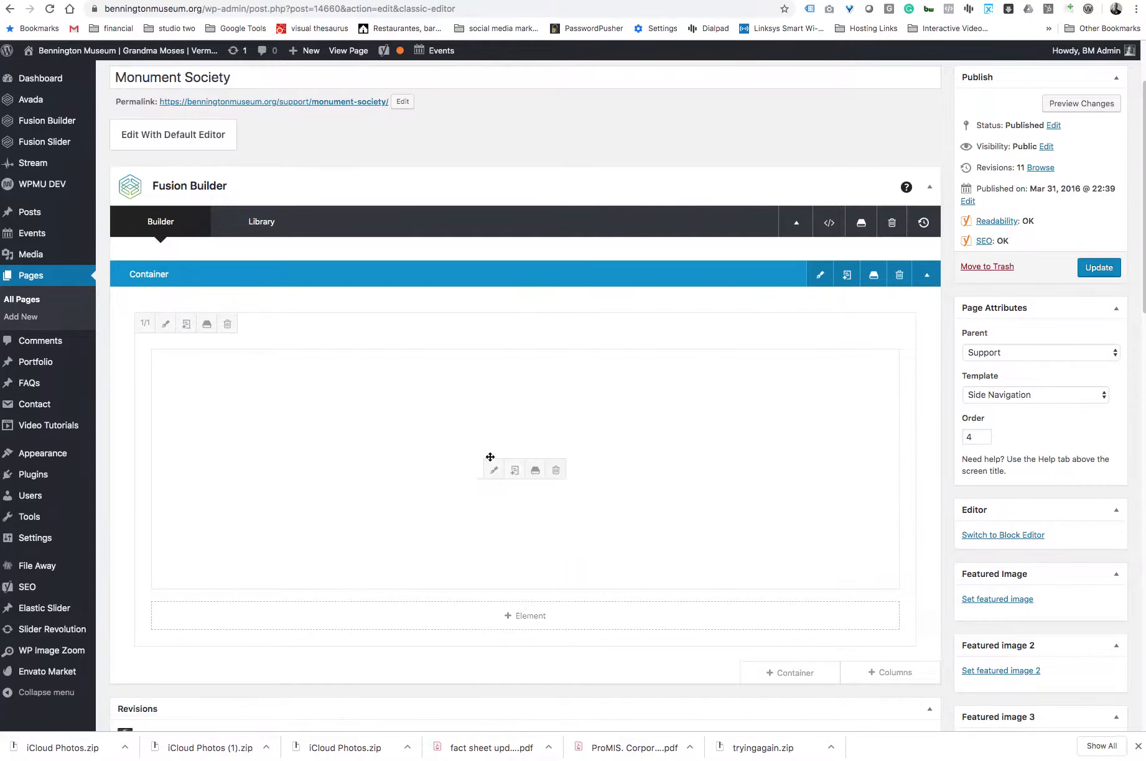
Open the text block for editing and copy the link address of the "Join Now!" heading
{"action": "left_click", "coordinate": [495, 471]}
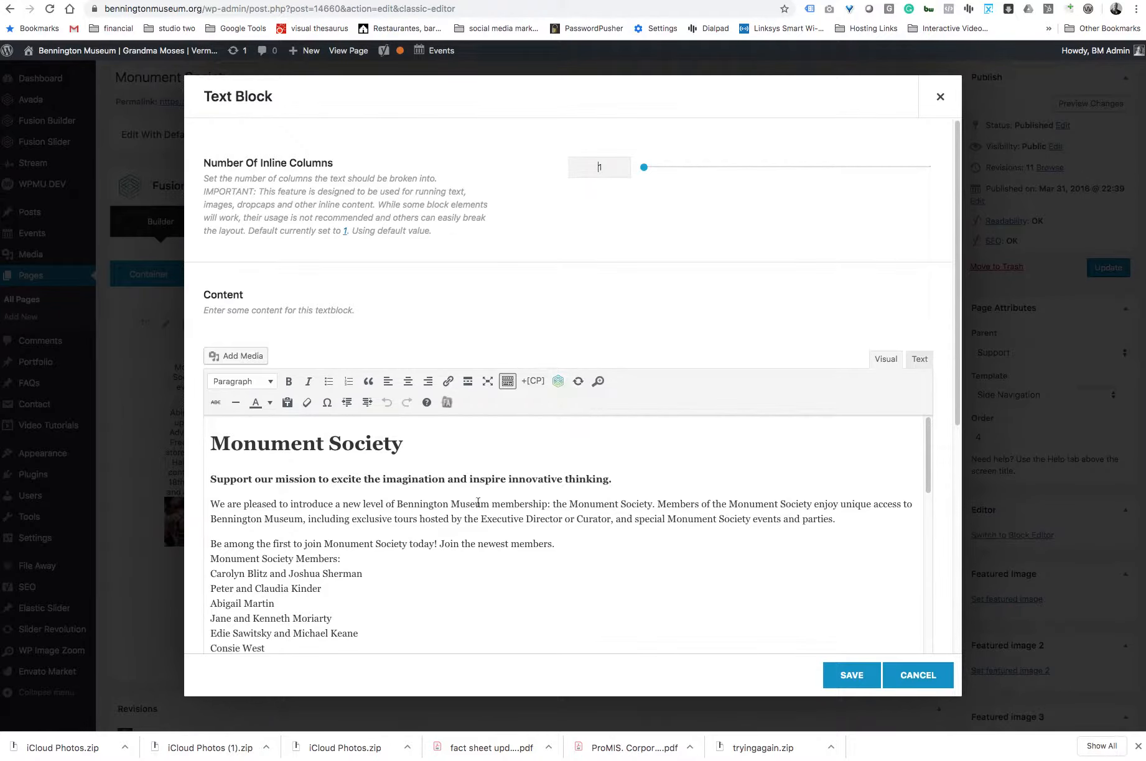
{"action": "scroll", "coordinate": [372, 582], "scroll_direction": "down", "scroll_amount": 3}
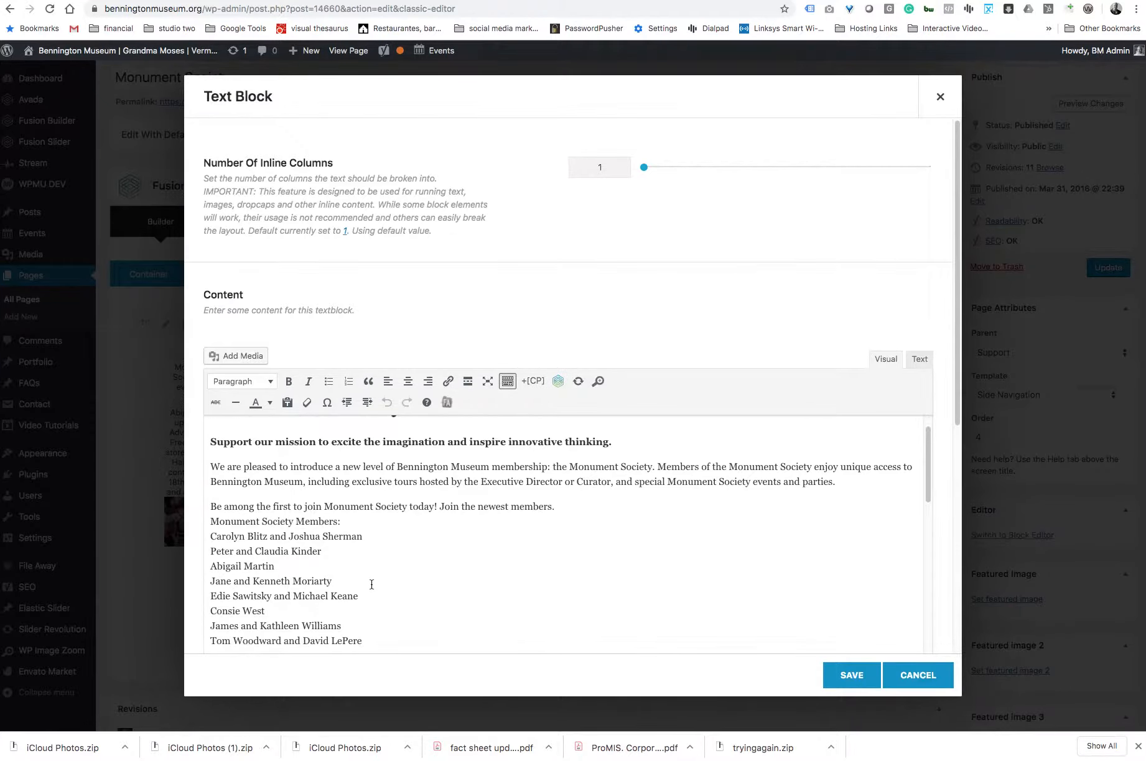
{"action": "scroll", "coordinate": [372, 583], "scroll_direction": "down", "scroll_amount": 1}
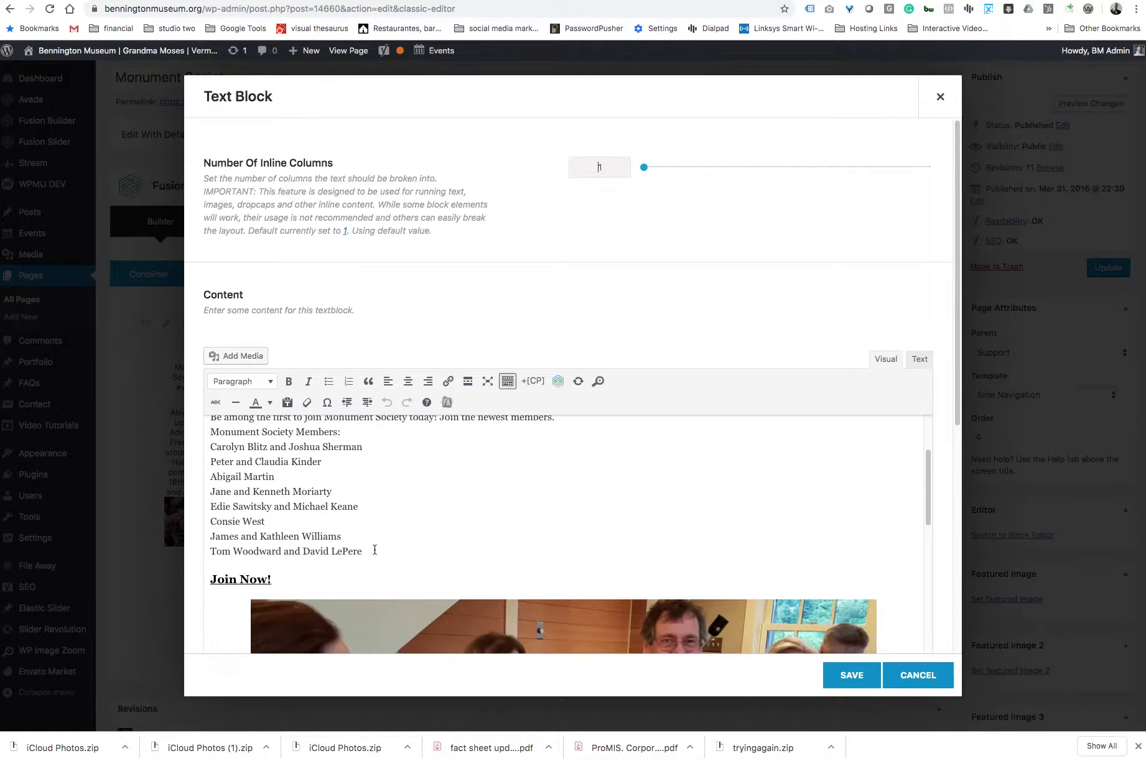
{"action": "left_click", "coordinate": [374, 549]}
{"action": "triple_click", "coordinate": [205, 578]}
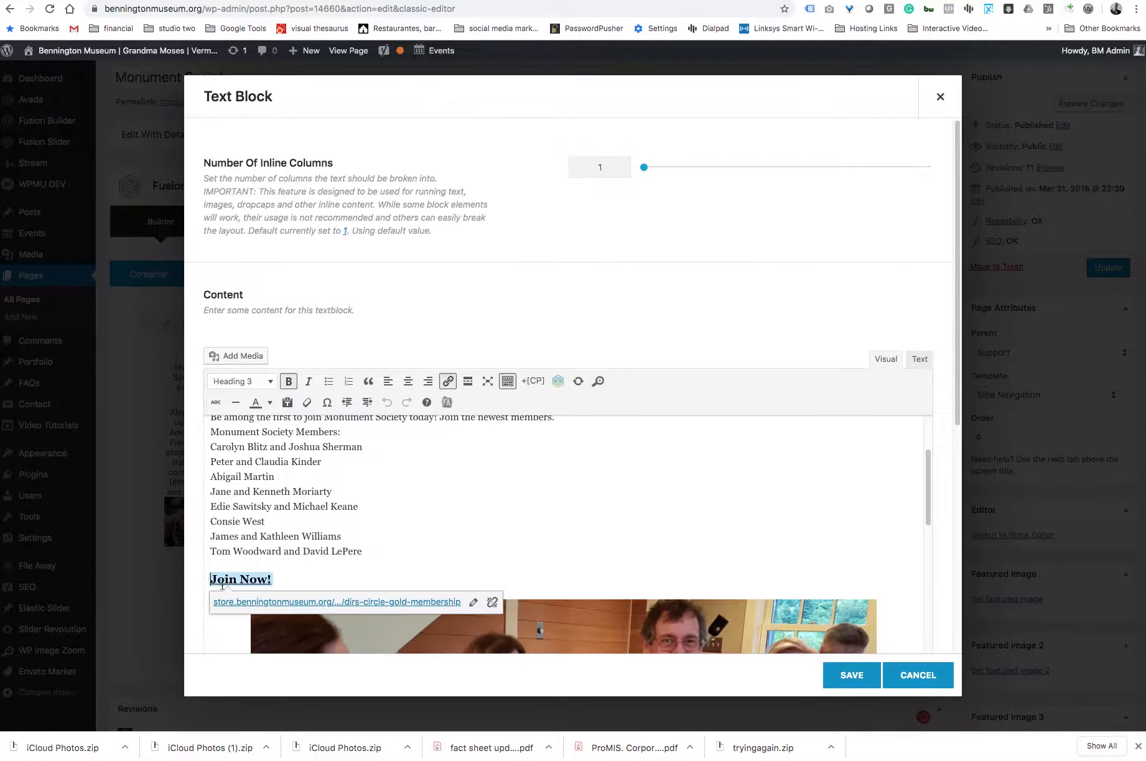
{"action": "left_click", "coordinate": [473, 602]}
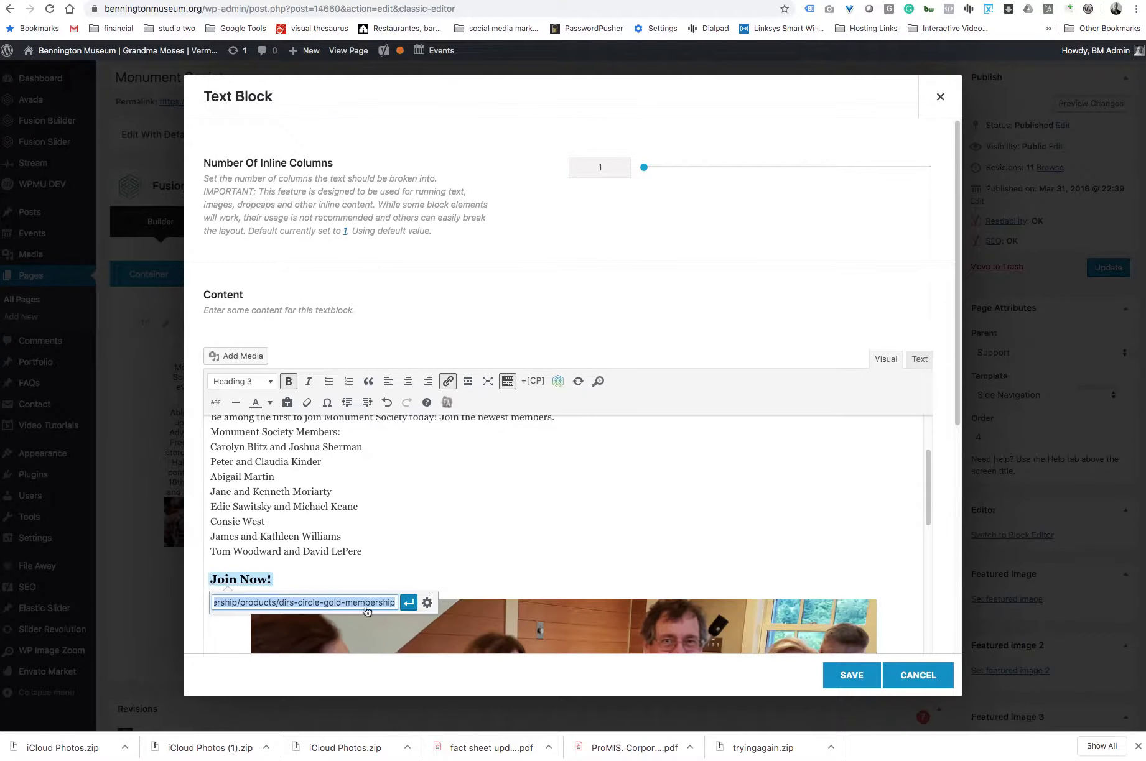
Insert an empty line above the "Join Now!" heading and place the cursor in it
{"action": "left_click", "coordinate": [344, 567]}
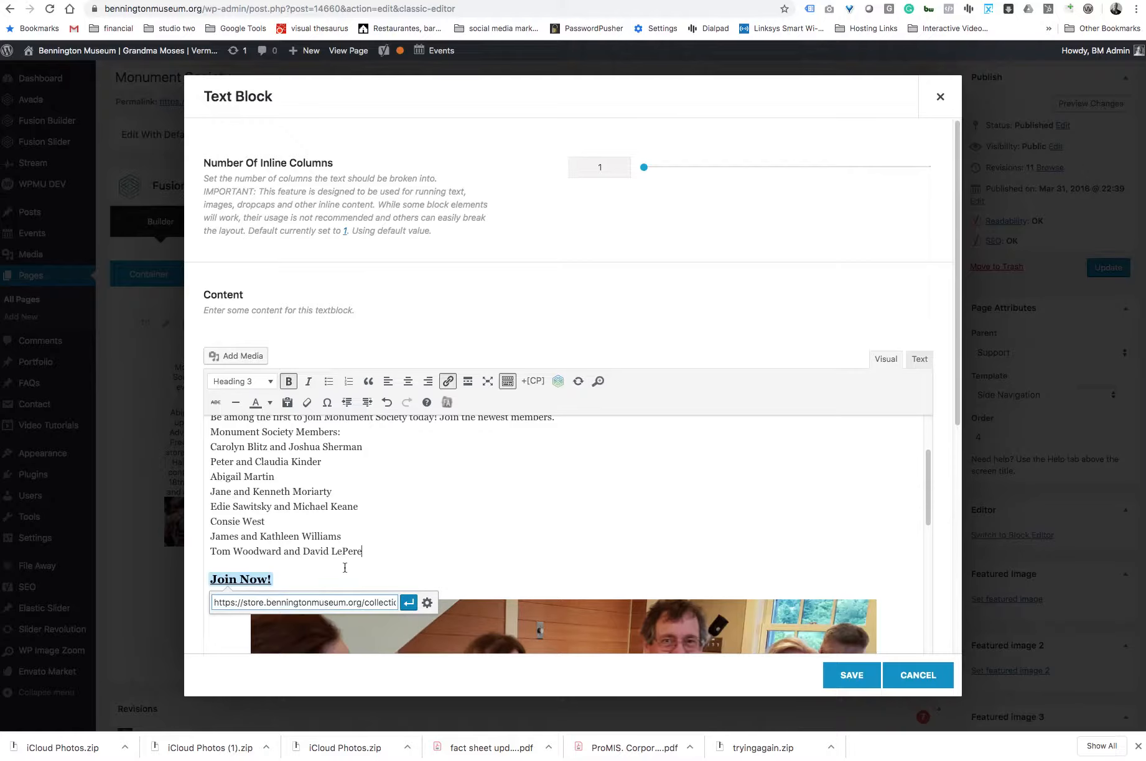
{"action": "left_click", "coordinate": [380, 554]}
{"action": "key", "text": "Right"}
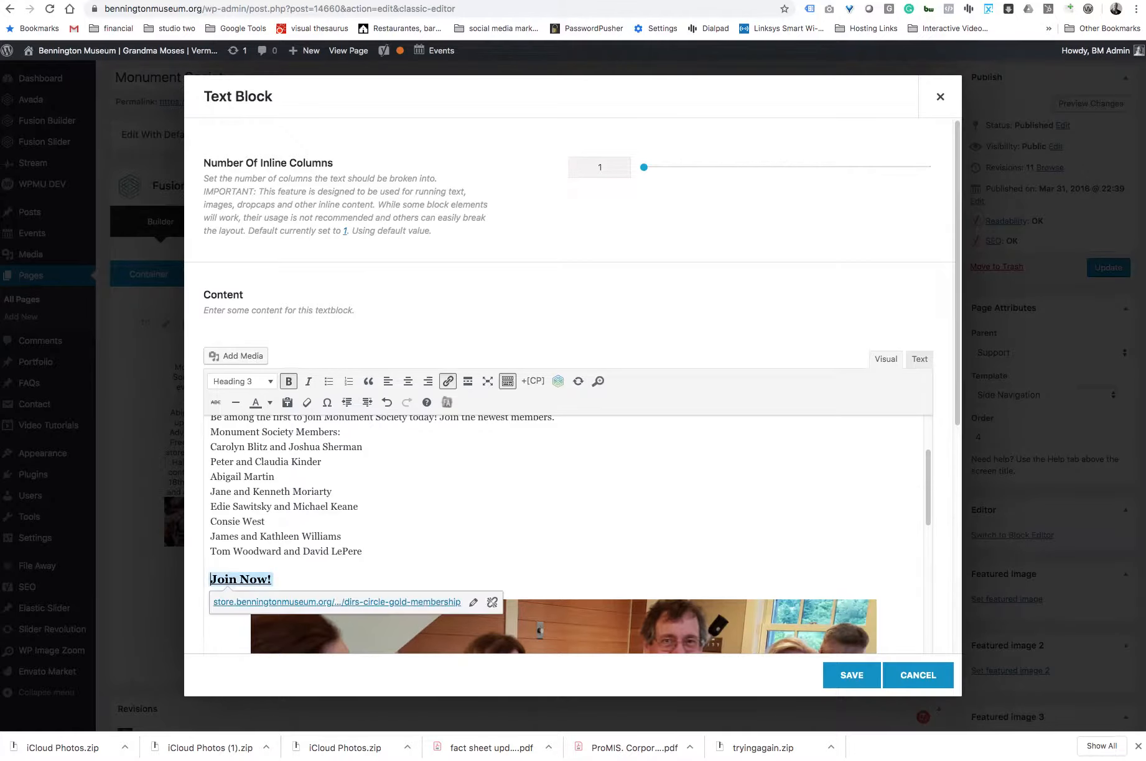
{"action": "key", "text": "Return"}
{"action": "left_click", "coordinate": [271, 573]}
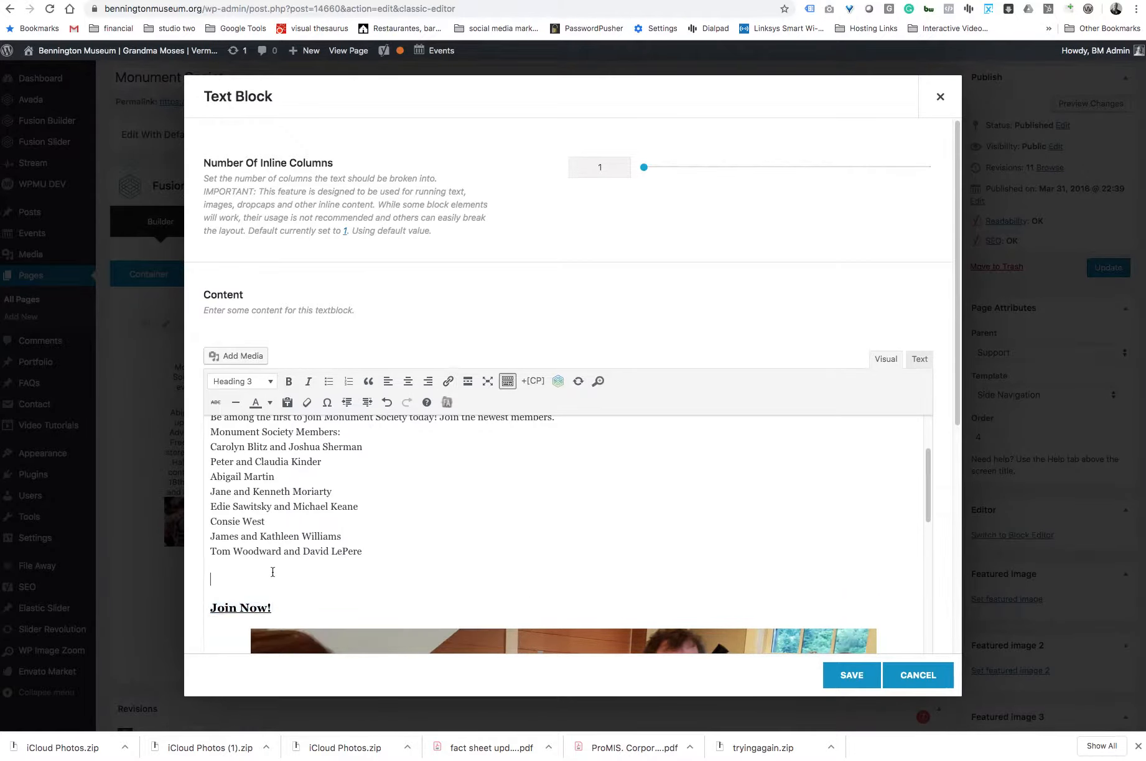
Insert a button element above the "Join Now!" heading, using the copied store link as its URL and "Join Now!" as its text
{"action": "left_click", "coordinate": [557, 382]}
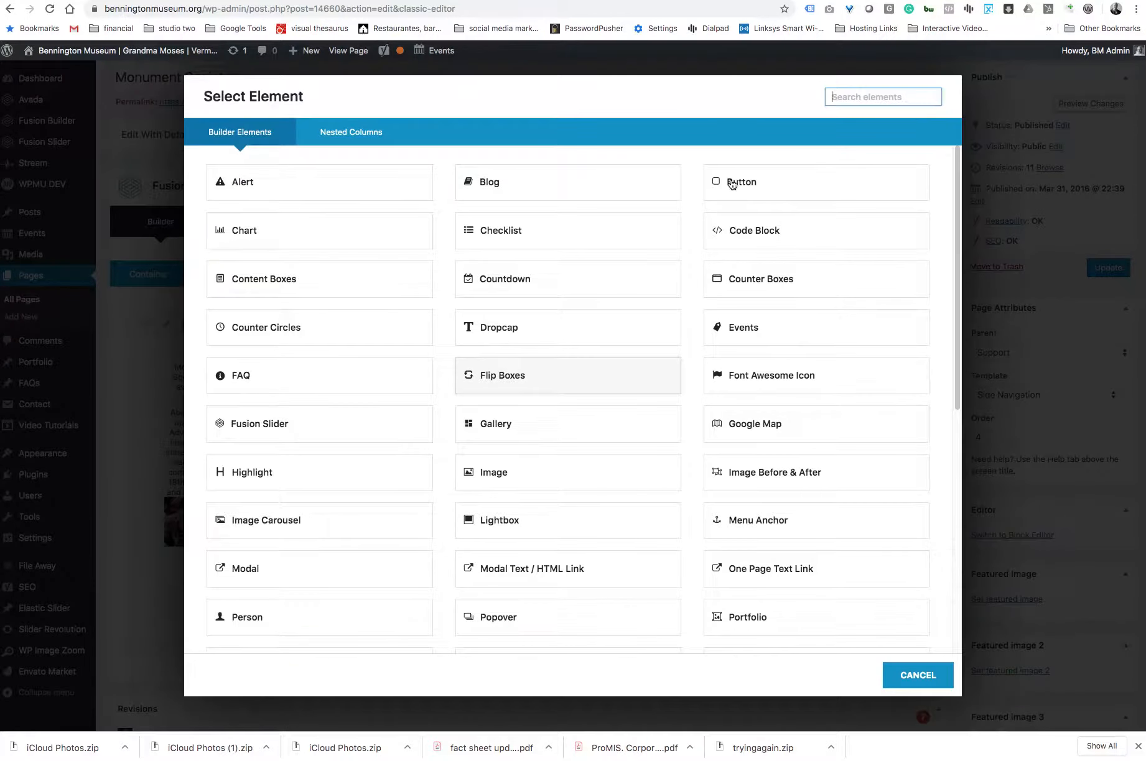
{"action": "left_click", "coordinate": [731, 183]}
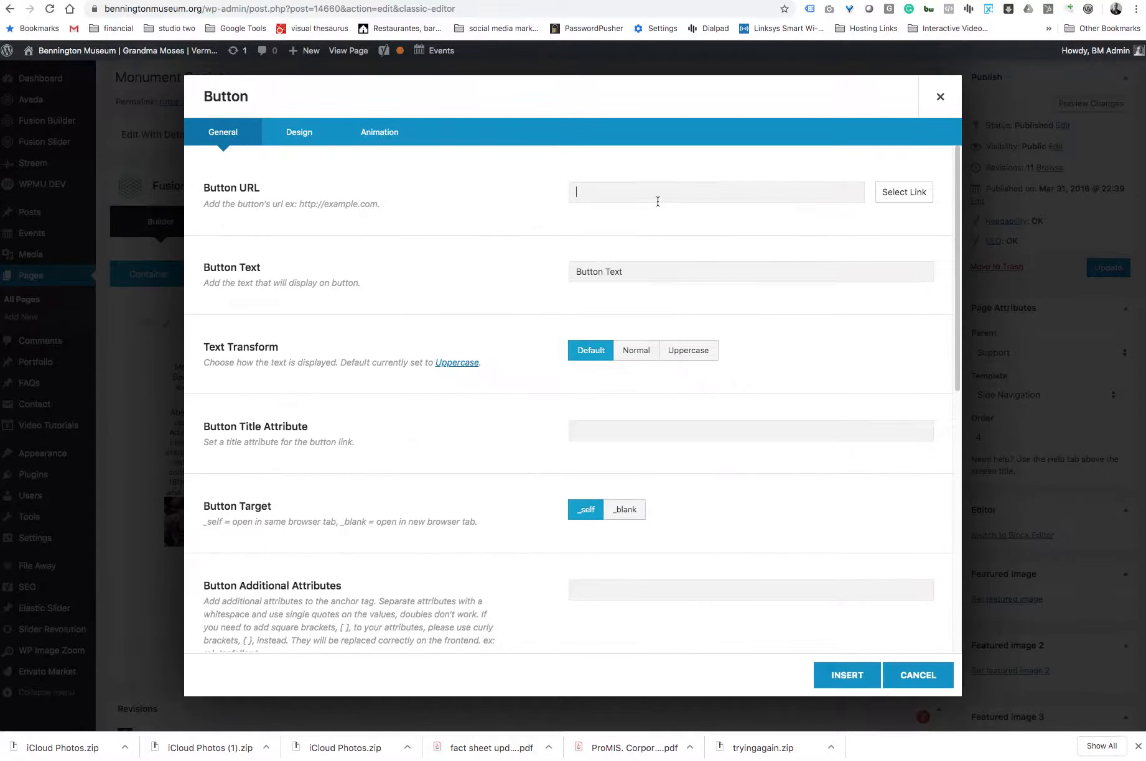
{"action": "key", "text": "super+v"}
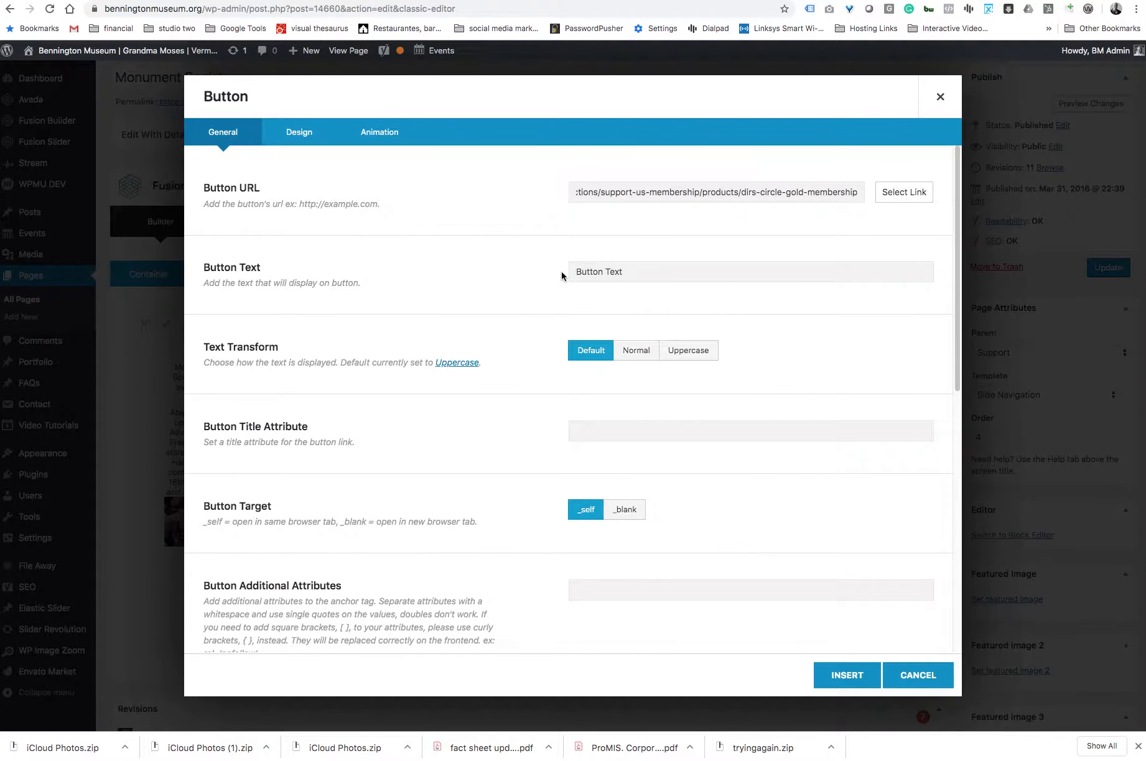
{"action": "key", "text": "Tab"}
{"action": "type", "text": "Jo"}
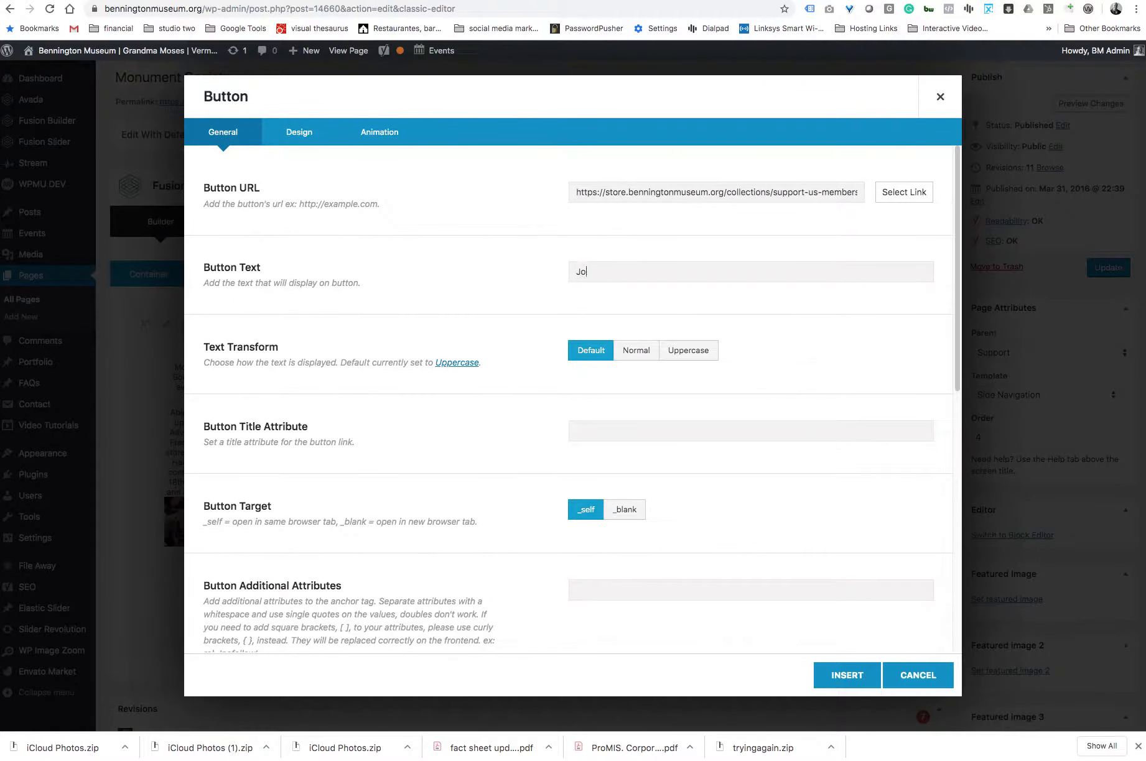
{"action": "type", "text": "in Now!"}
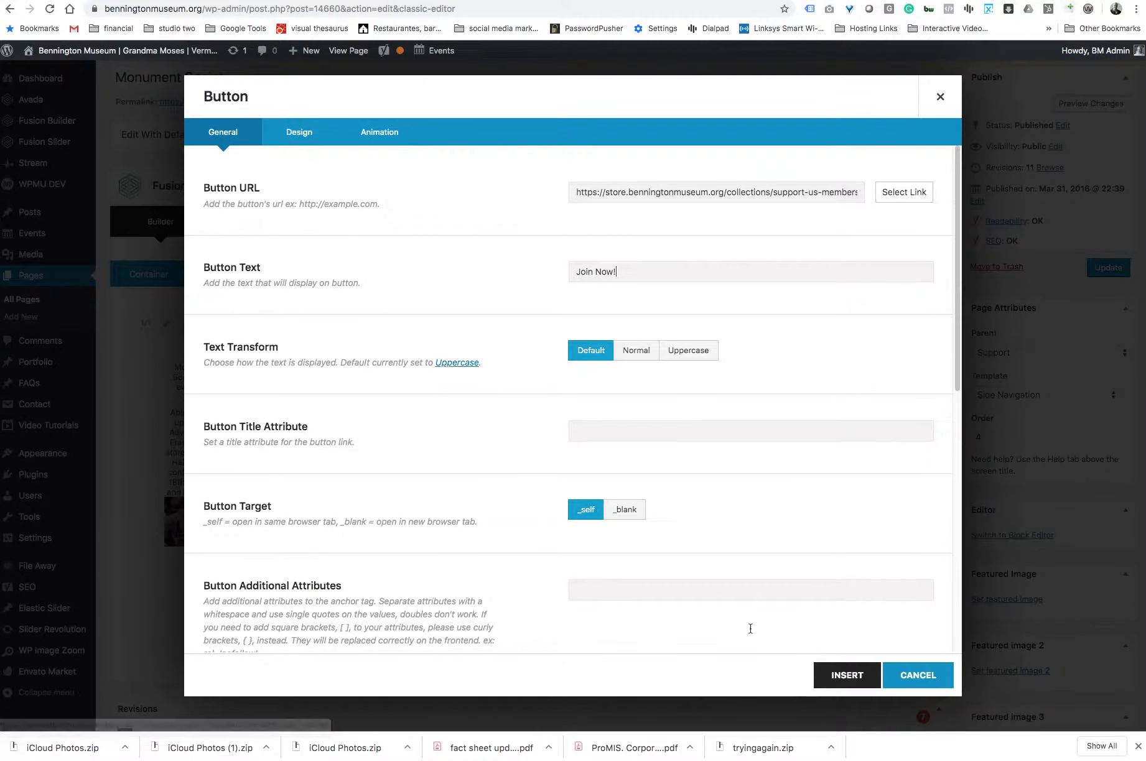
{"action": "left_click", "coordinate": [847, 675]}
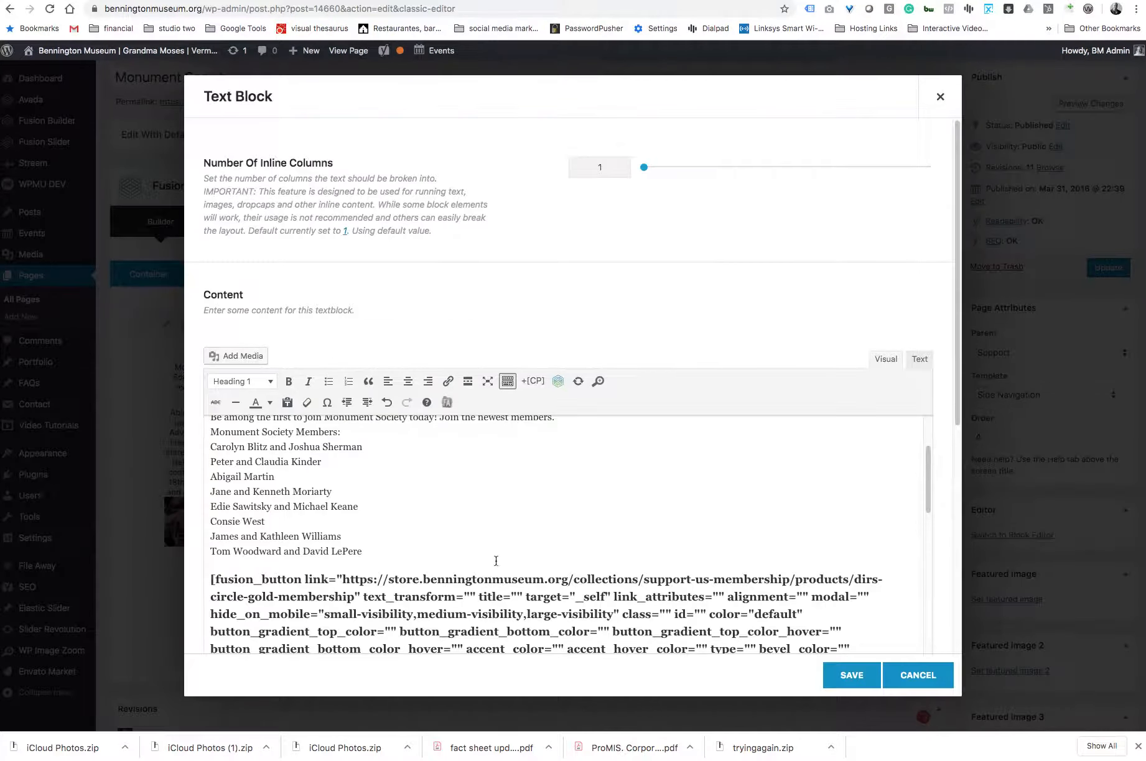
Save the text block containing the new button shortcode and update the Monument Society page
{"action": "scroll", "coordinate": [462, 585], "scroll_direction": "down", "scroll_amount": 2}
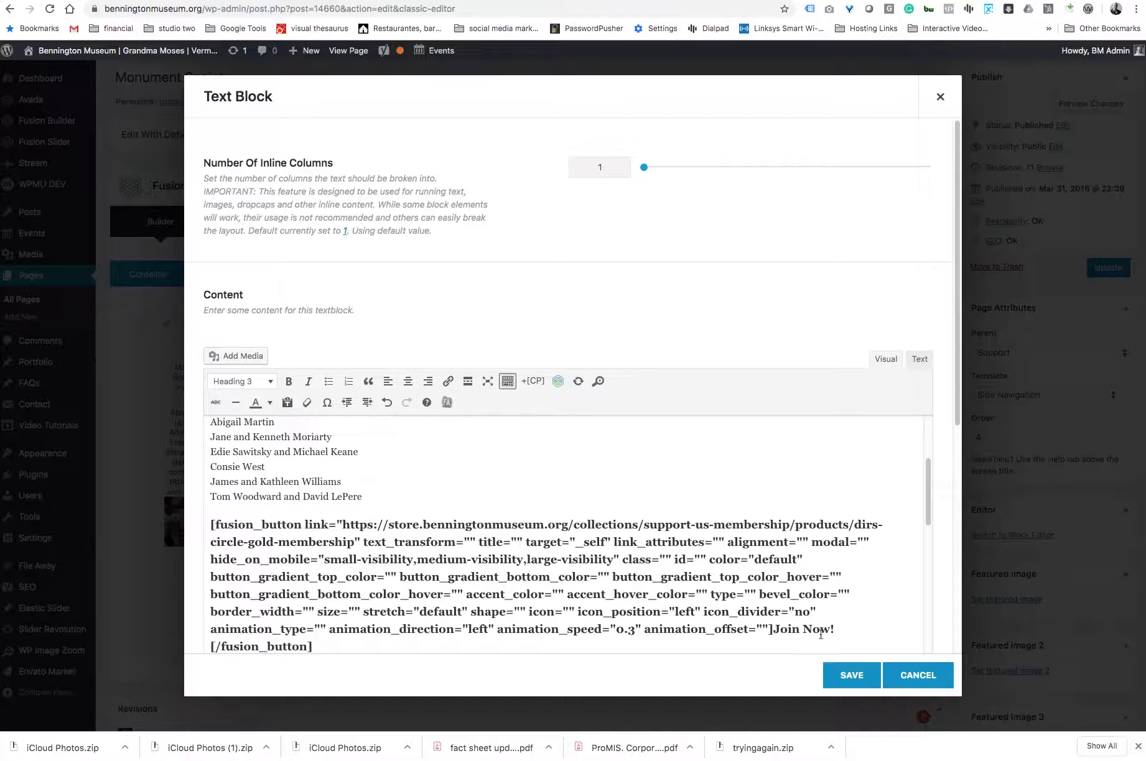
{"action": "left_click_drag", "start_coordinate": [830, 629], "coordinate": [776, 630]}
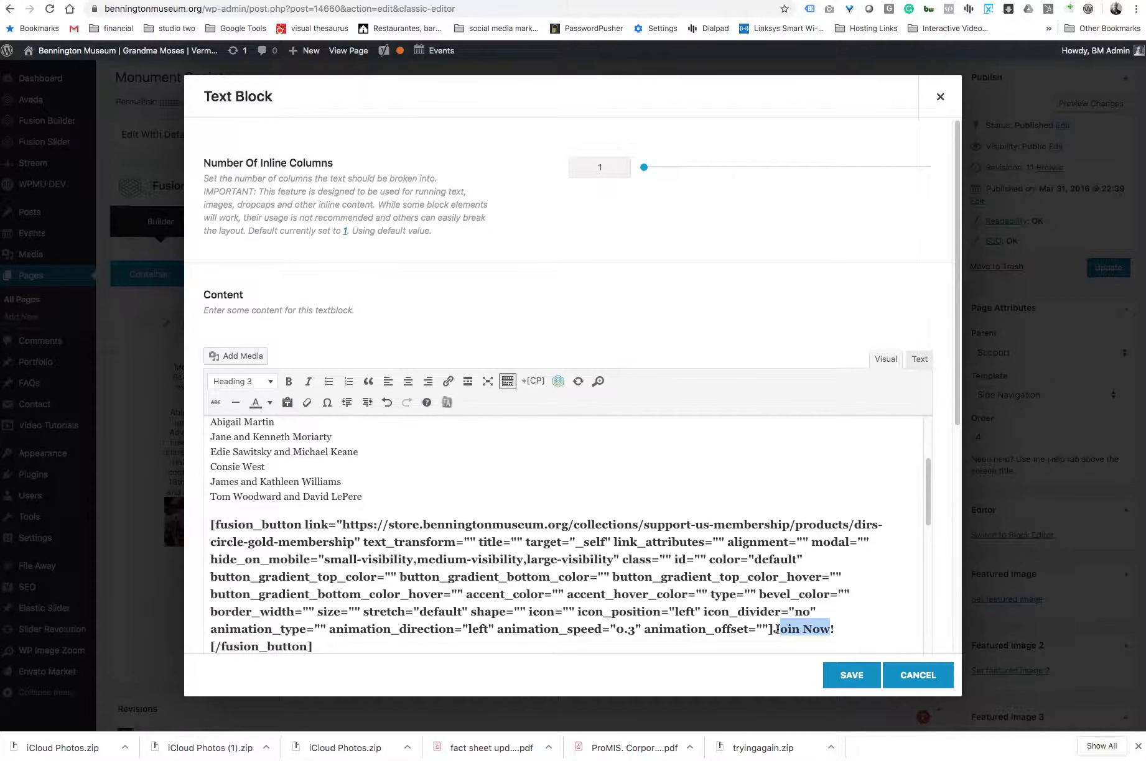
{"action": "scroll", "coordinate": [732, 580], "scroll_direction": "down", "scroll_amount": 1}
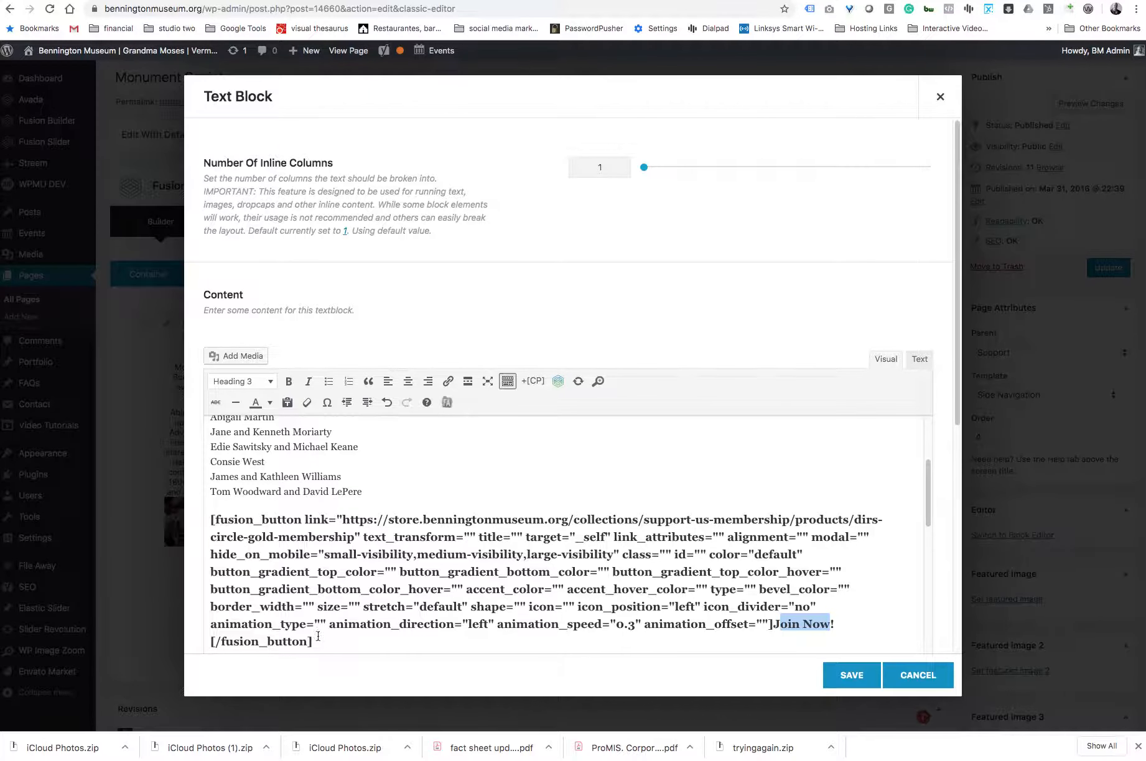
{"action": "scroll", "coordinate": [336, 622], "scroll_direction": "down", "scroll_amount": 1}
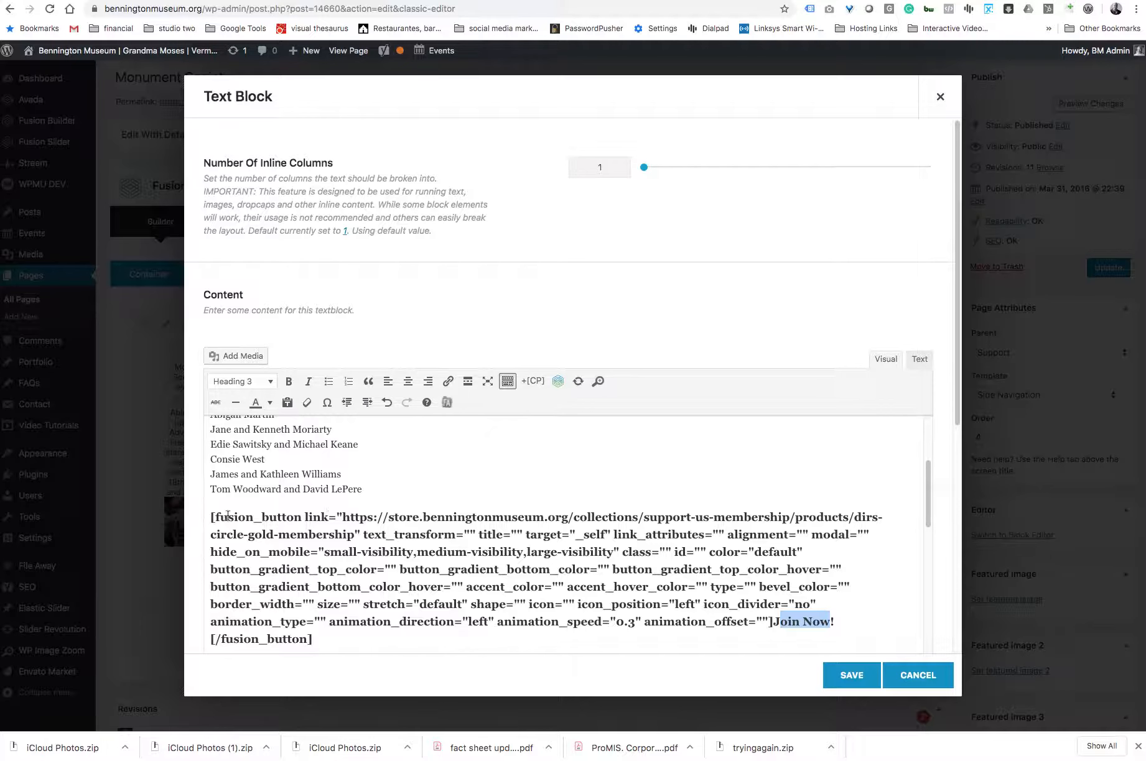
{"action": "left_click_drag", "start_coordinate": [328, 517], "coordinate": [209, 518]}
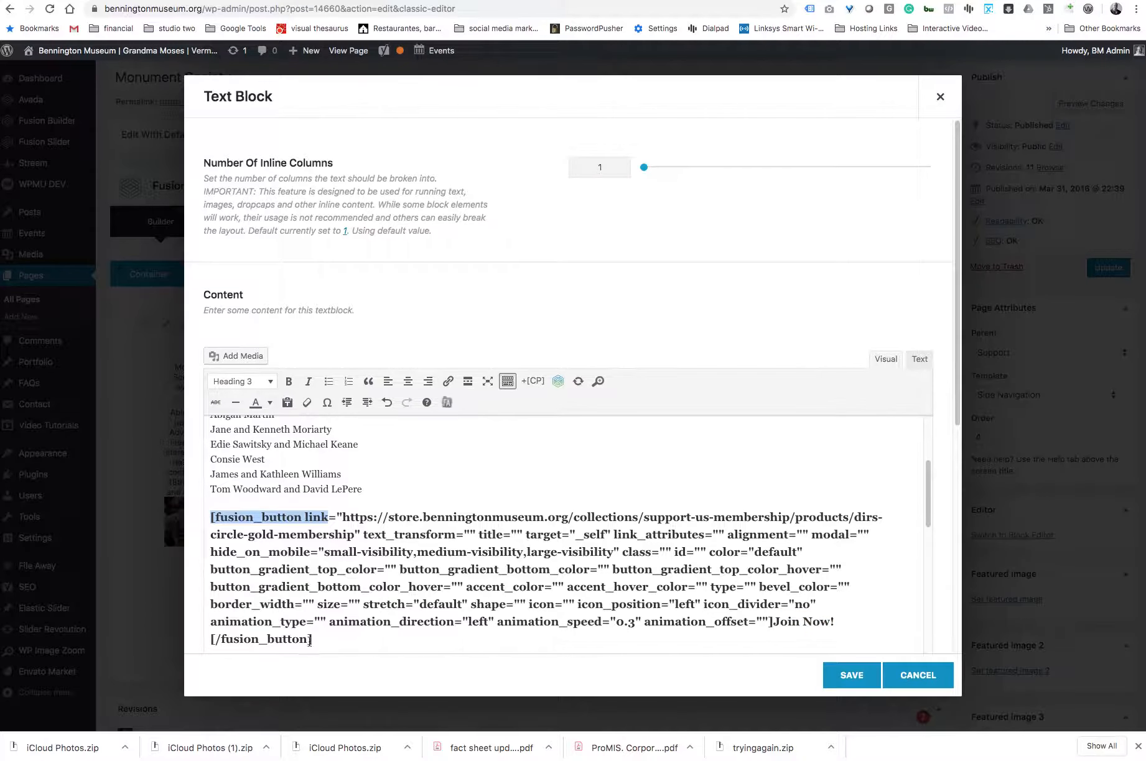
{"action": "left_click_drag", "start_coordinate": [312, 639], "coordinate": [227, 638]}
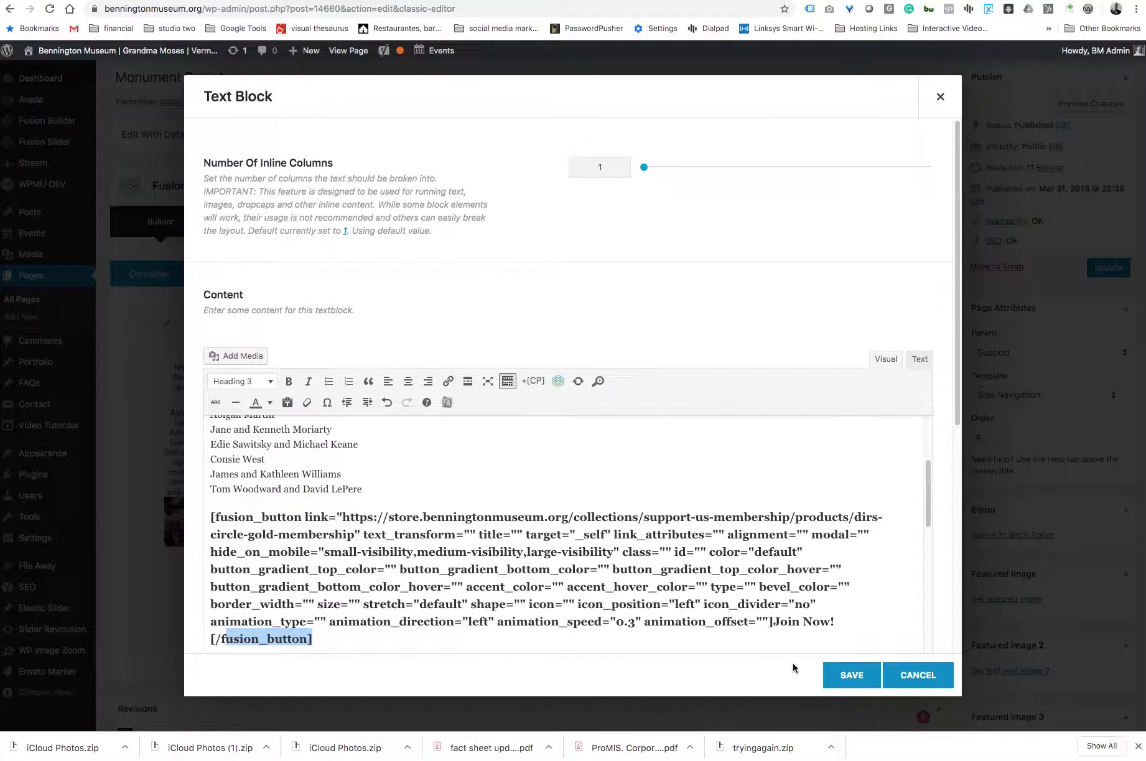
{"action": "left_click", "coordinate": [848, 675]}
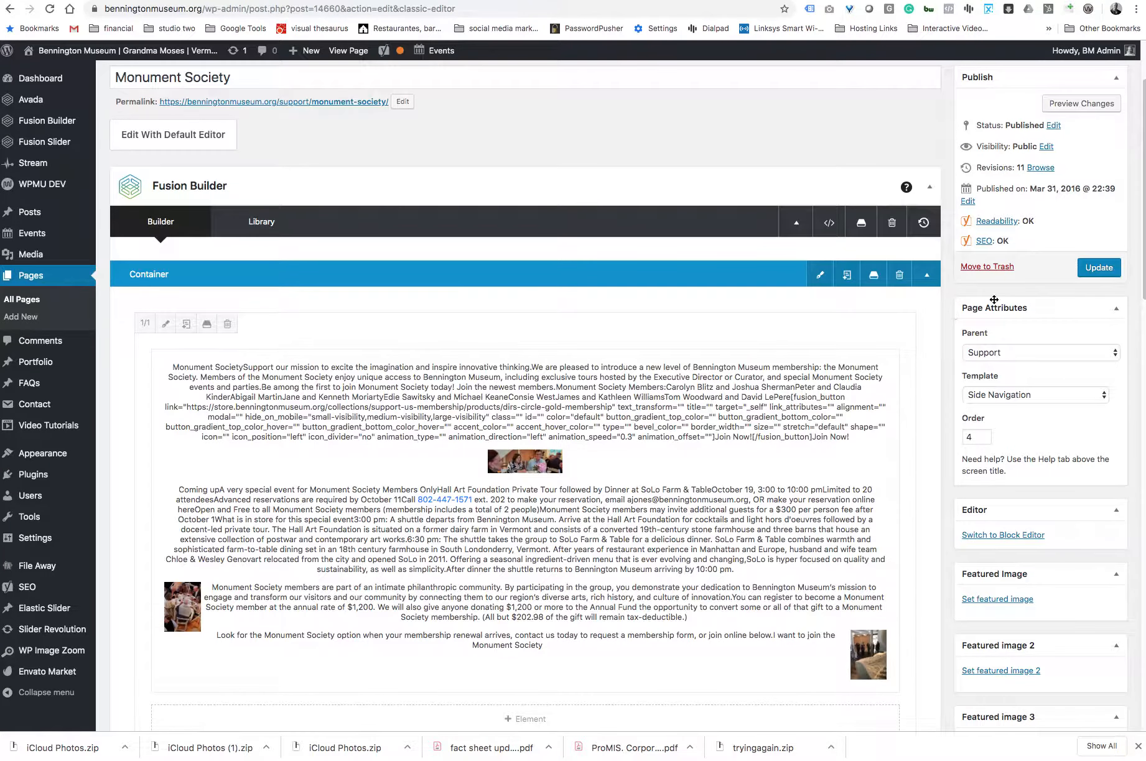
{"action": "left_click", "coordinate": [1093, 274]}
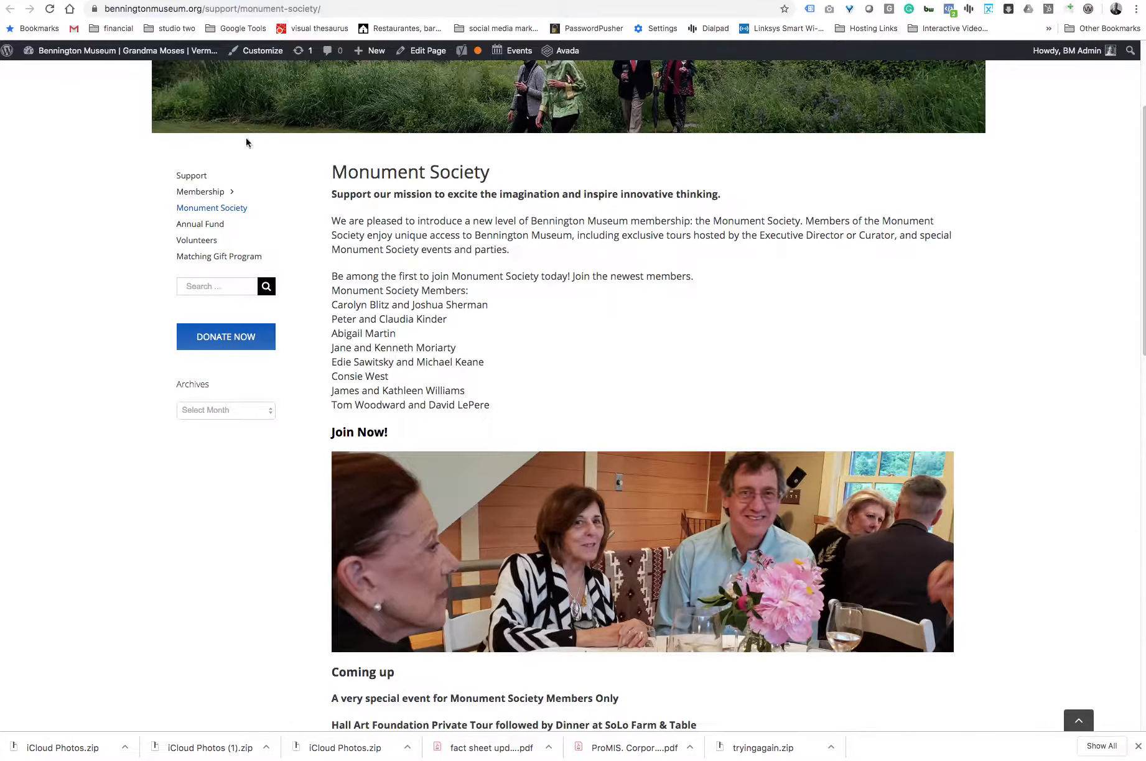
Reload the published Monument Society page, follow the "Join Now!" button's link to test it, and return to the page
{"action": "left_click", "coordinate": [62, 72]}
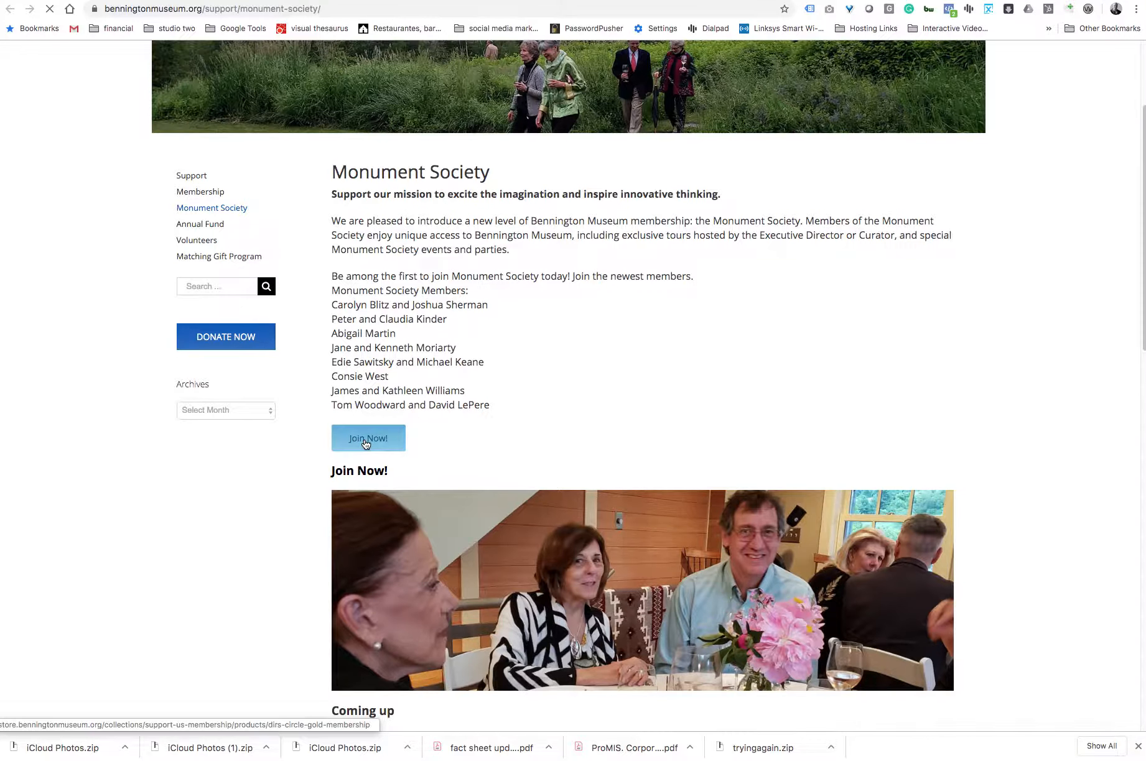
{"action": "left_click", "coordinate": [366, 441]}
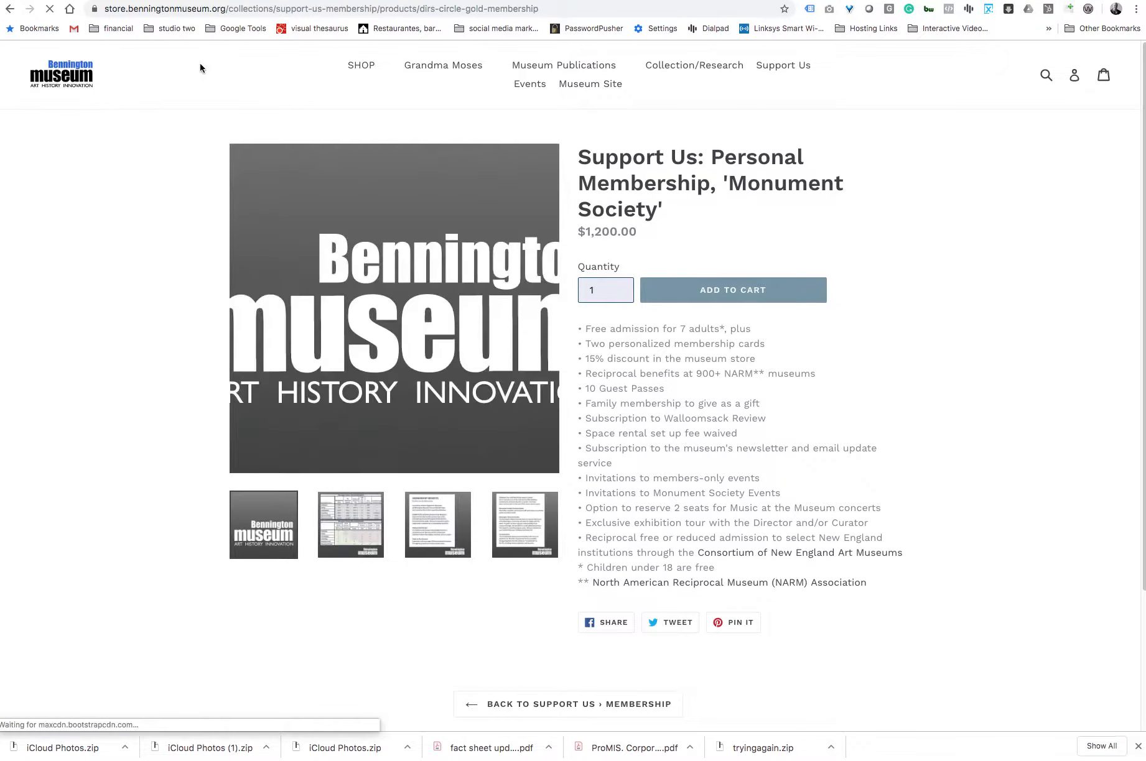
{"action": "left_click", "coordinate": [9, 13]}
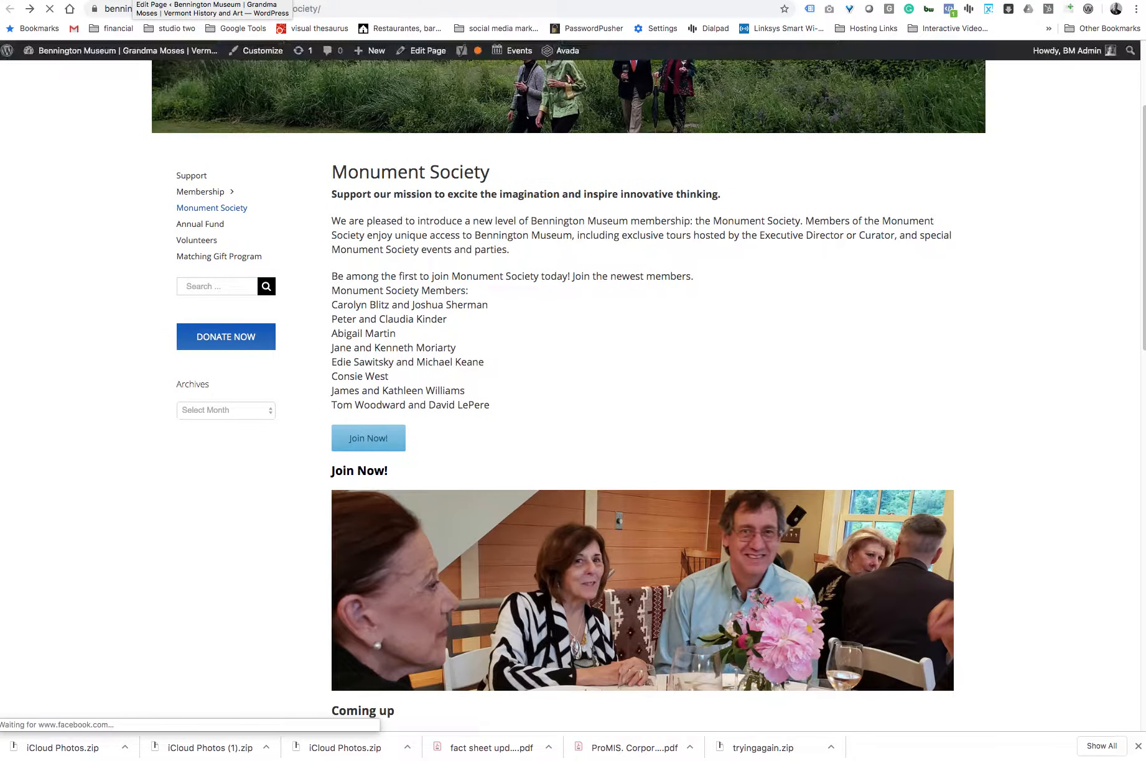
Back in the page editor, delete the linked "Join Now!" heading and its empty line below the button shortcode, and save the text block
{"action": "left_click", "coordinate": [131, 0]}
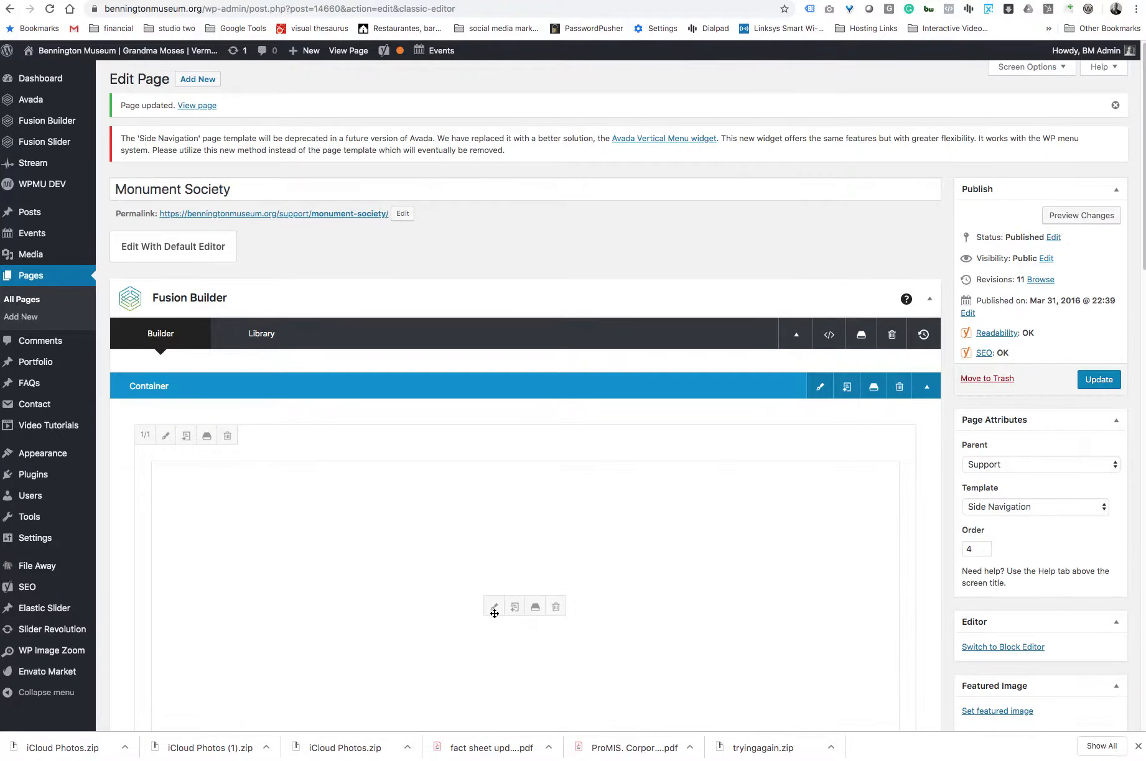
{"action": "left_click", "coordinate": [455, 468]}
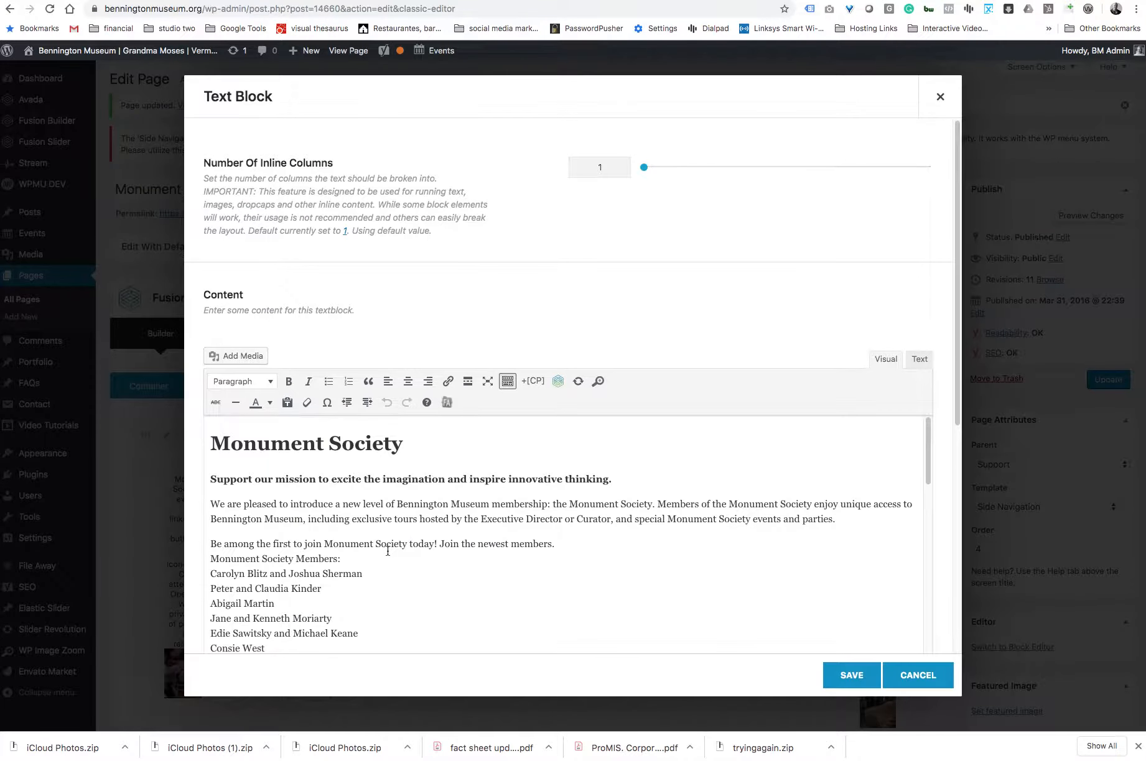
{"action": "scroll", "coordinate": [393, 545], "scroll_direction": "down", "scroll_amount": 10}
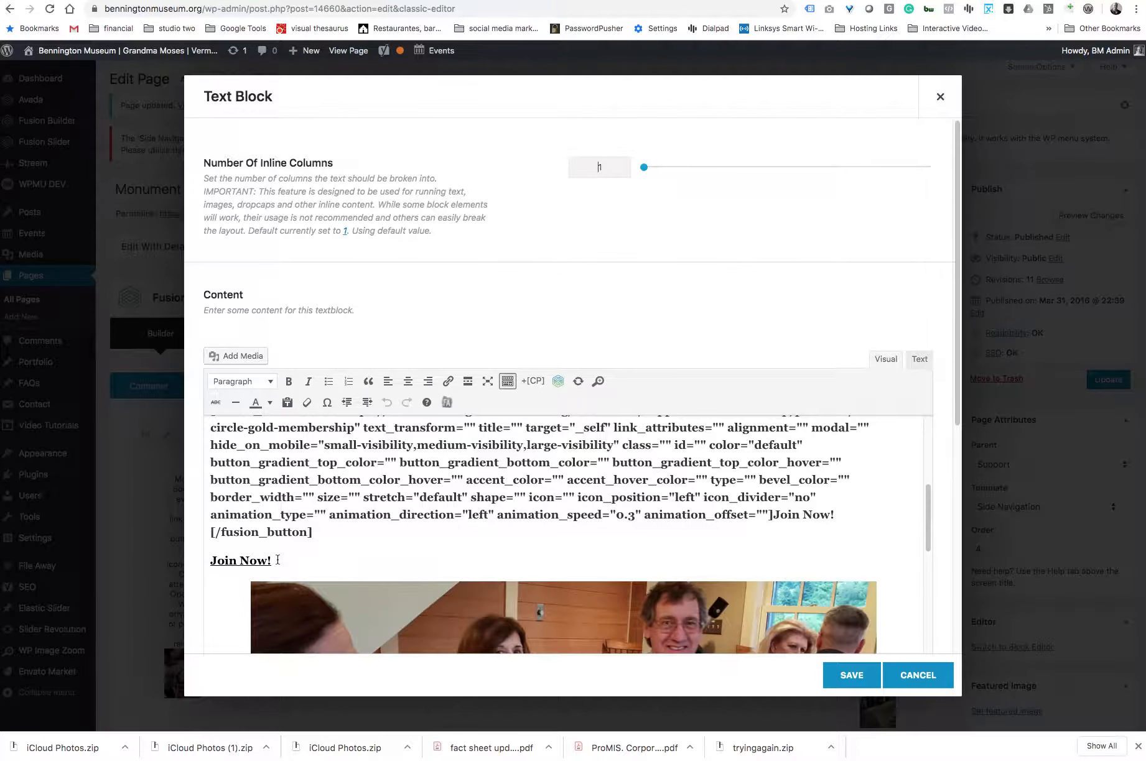
{"action": "triple_click", "coordinate": [211, 555]}
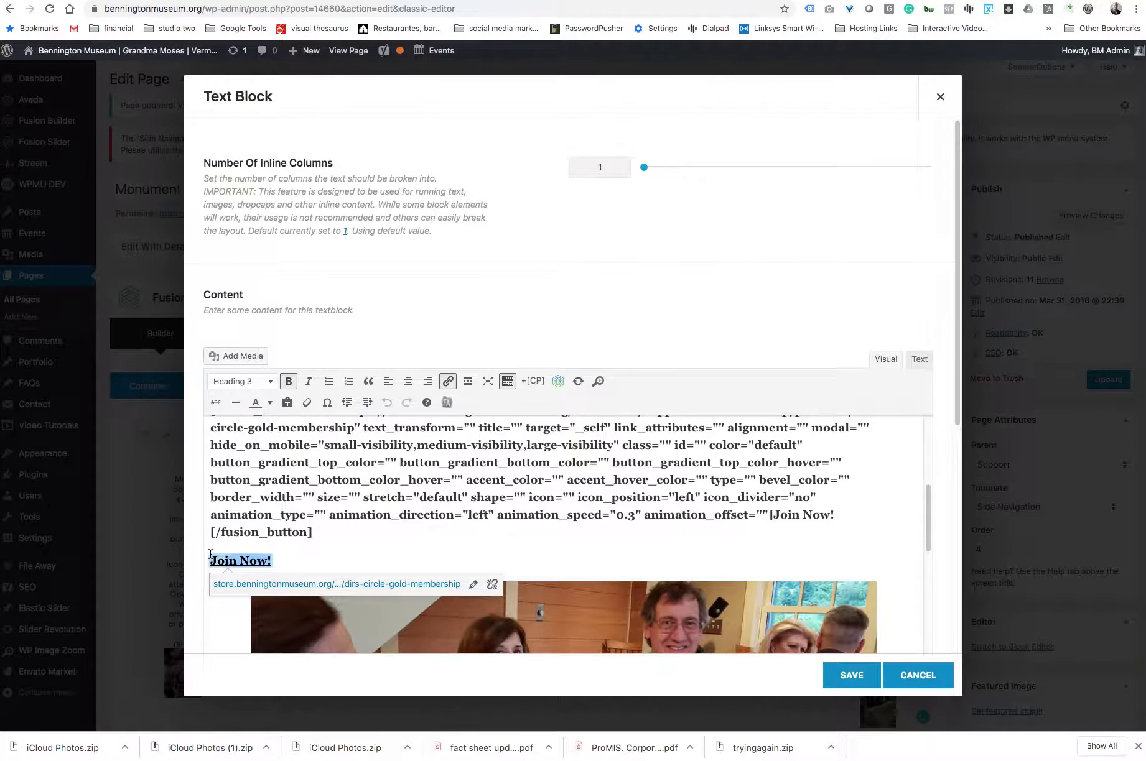
{"action": "key", "text": "BackSpace"}
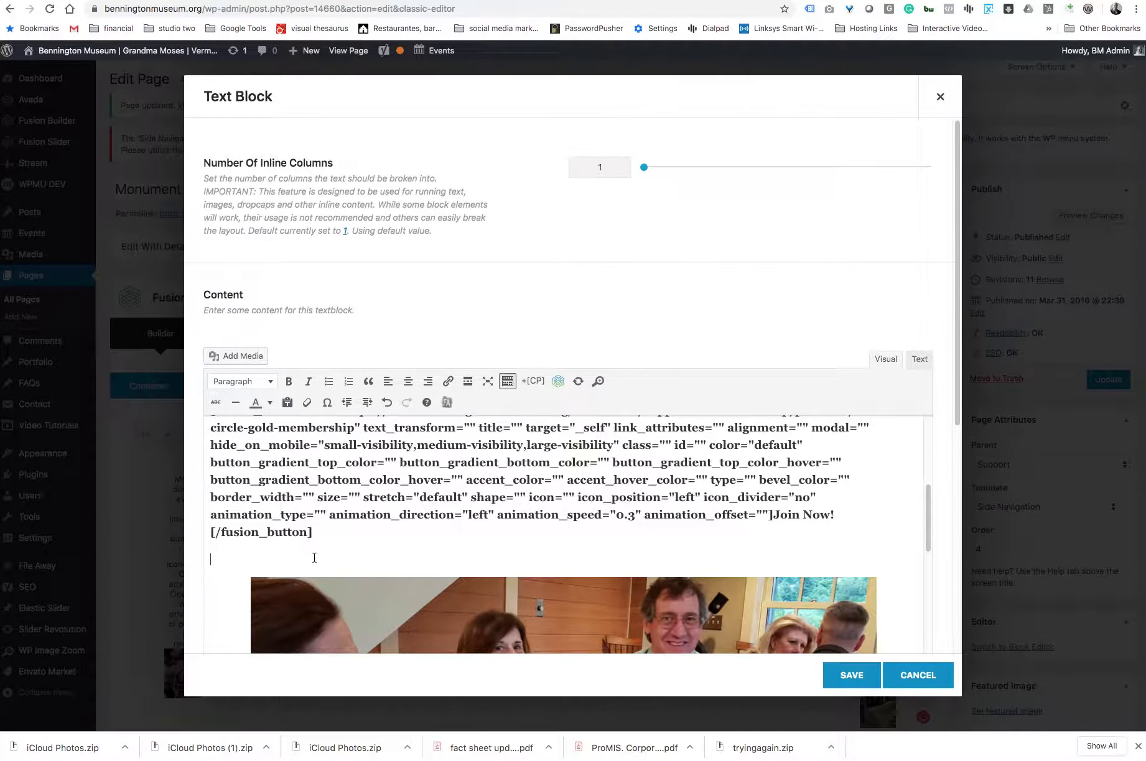
{"action": "key", "text": "BackSpace"}
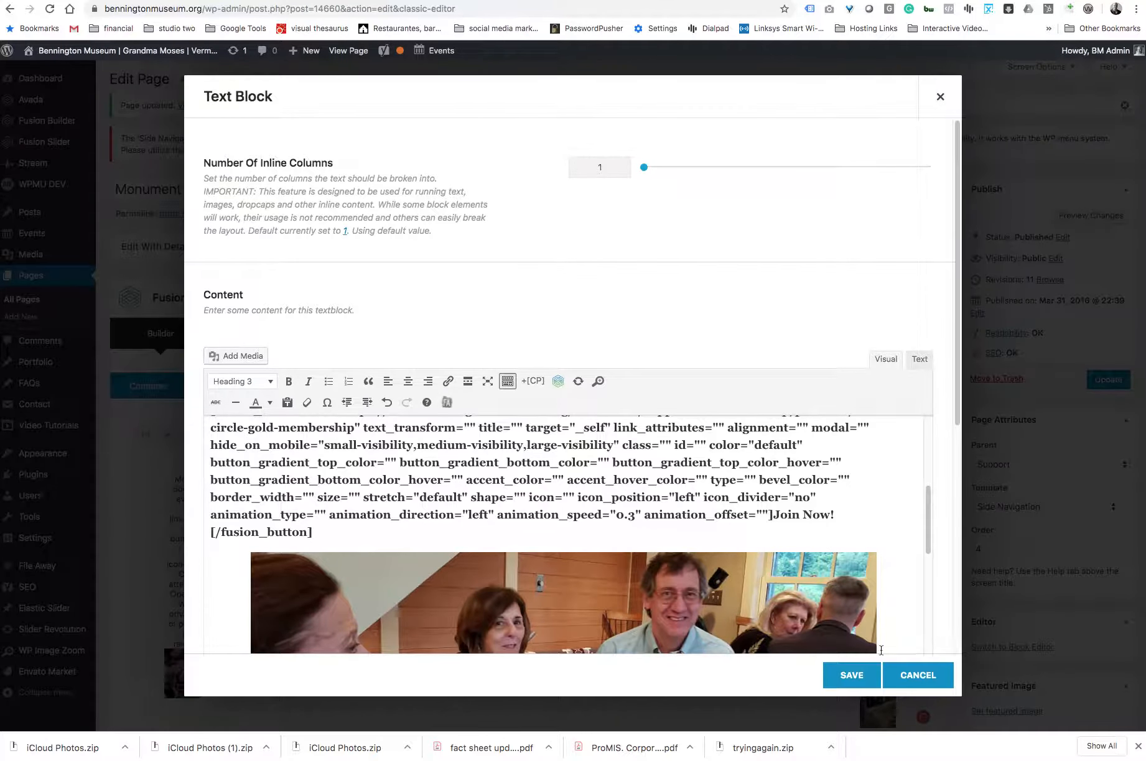
{"action": "left_click", "coordinate": [846, 679]}
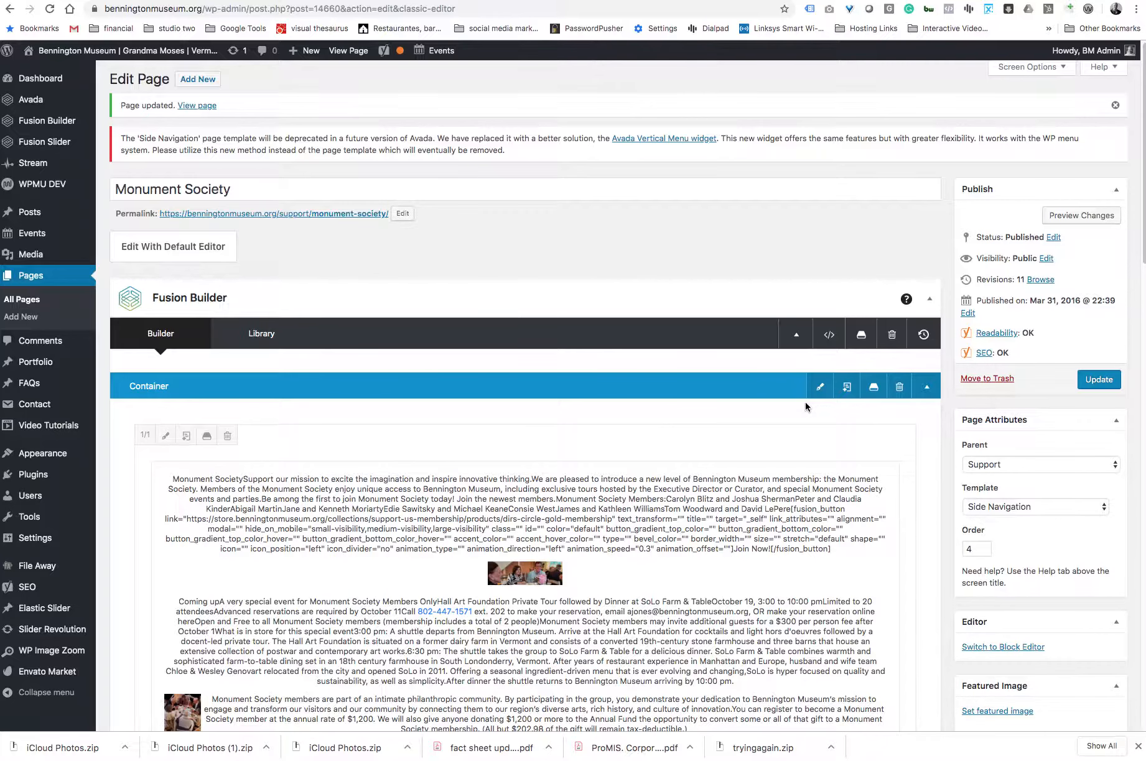
Show the page in the default editor's text view and copy its entire source code
{"action": "left_click", "coordinate": [170, 250]}
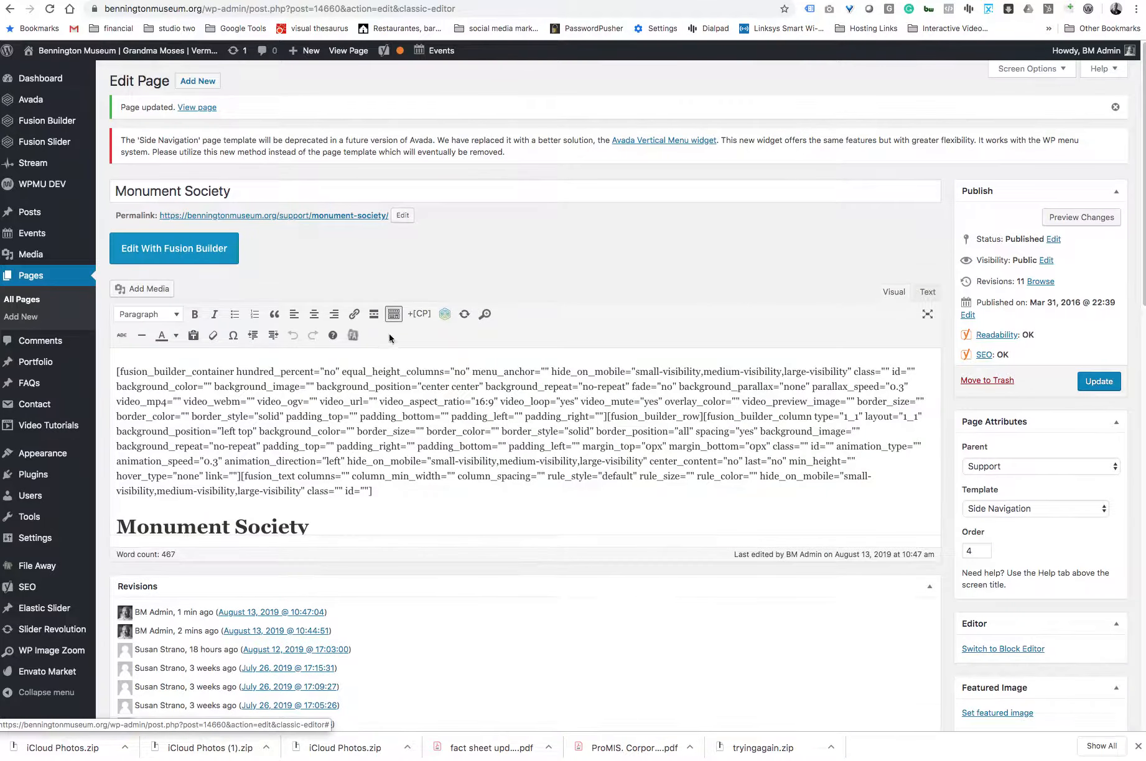
{"action": "left_click", "coordinate": [926, 292]}
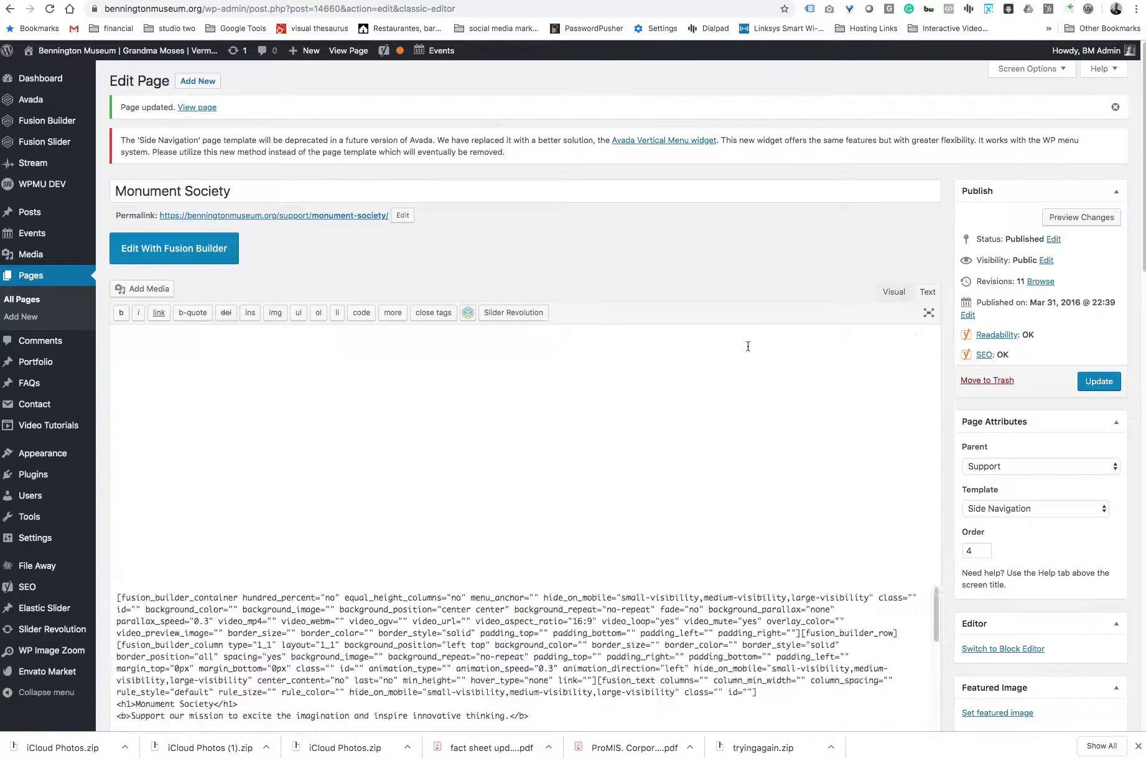
{"action": "key", "text": "super+a"}
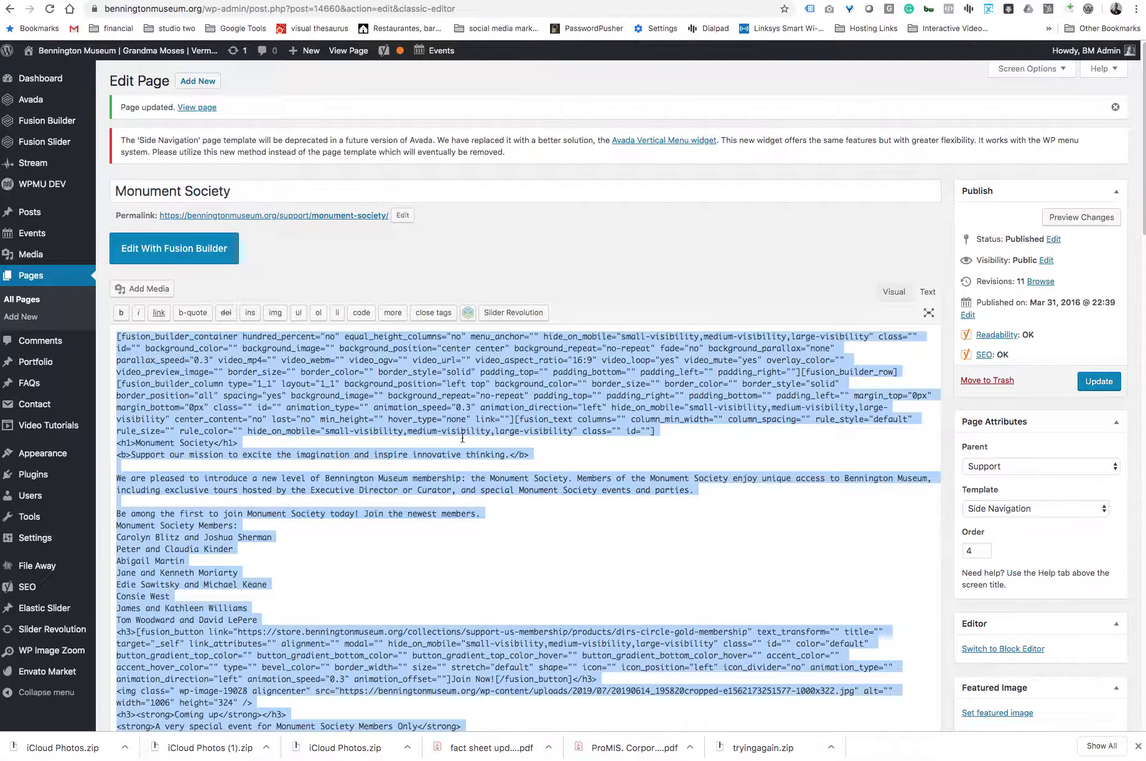
Start a new page, leaving the current one without saving, and title it "Temp 1"
{"action": "left_click", "coordinate": [16, 318]}
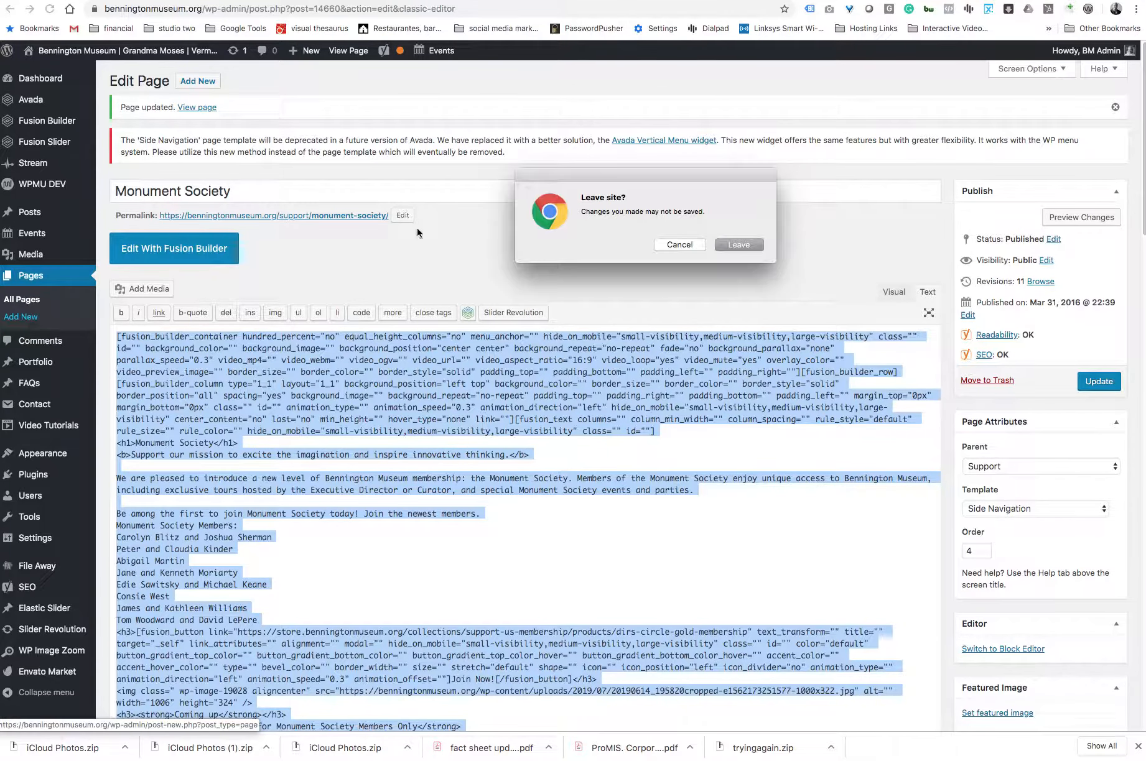
{"action": "left_click", "coordinate": [743, 246]}
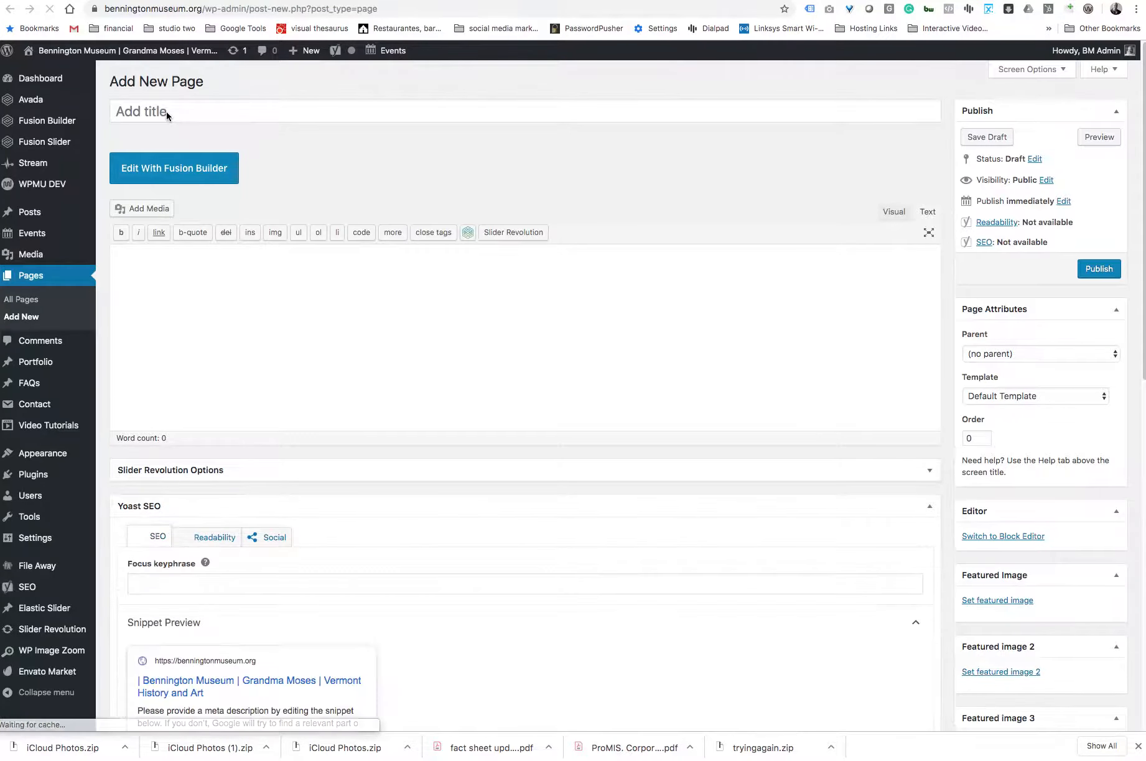
{"action": "left_click", "coordinate": [172, 115]}
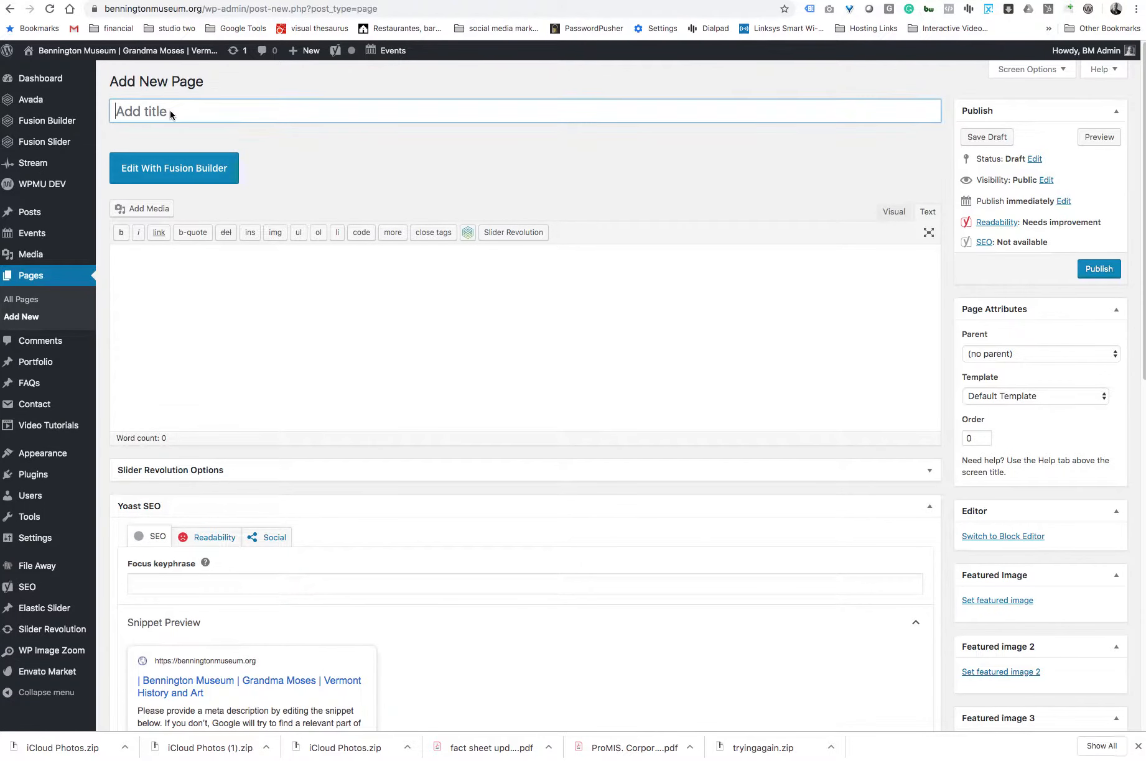
{"action": "type", "text": "Temp"}
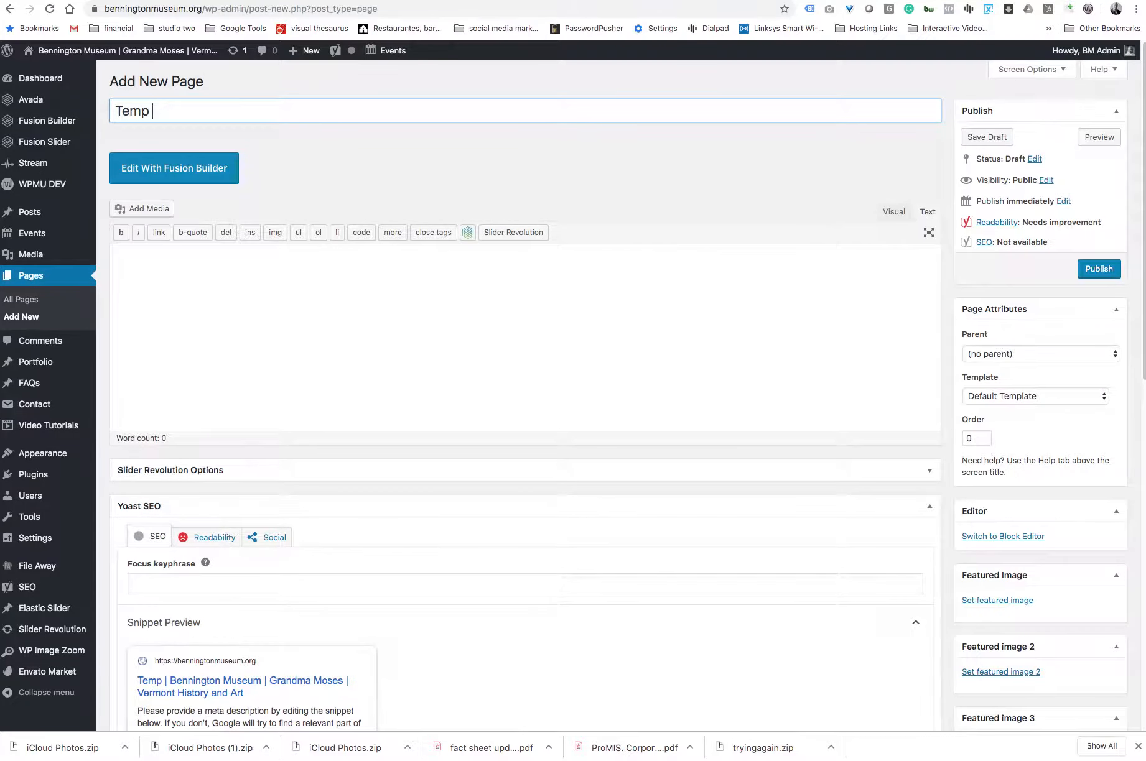
{"action": "type", "text": " 1"}
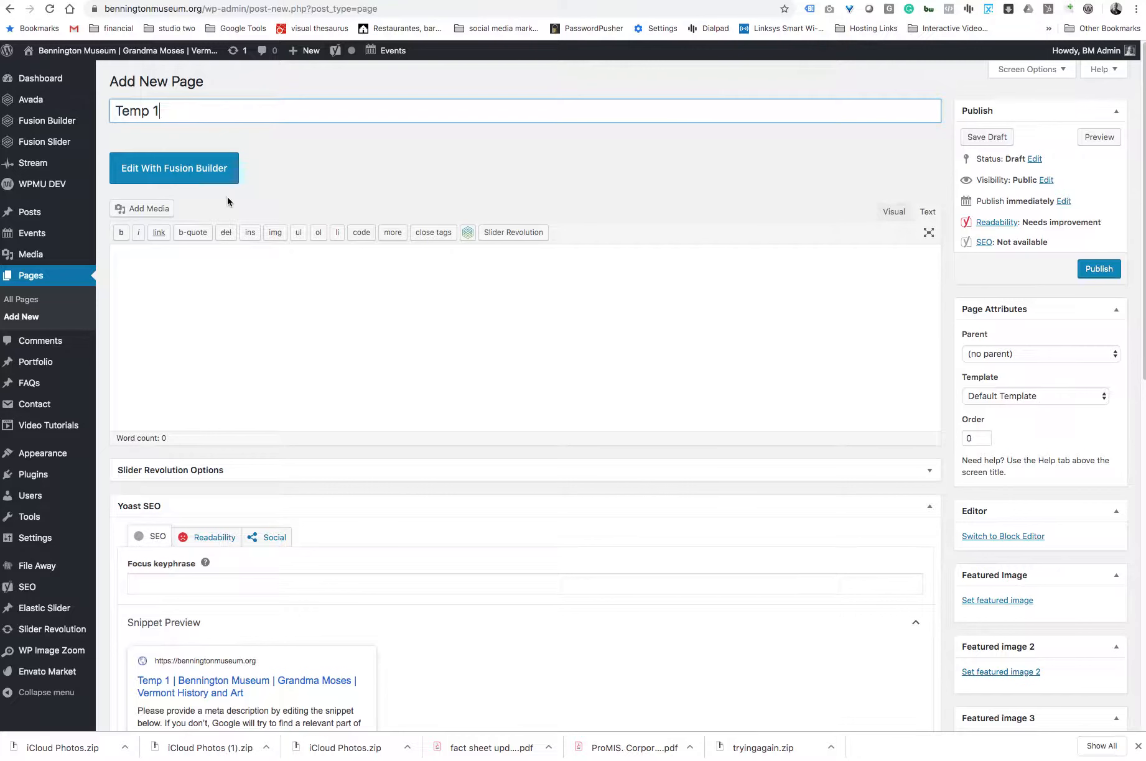
Paste the copied page code into the new page's content and open it in Fusion Builder
{"action": "left_click", "coordinate": [188, 284]}
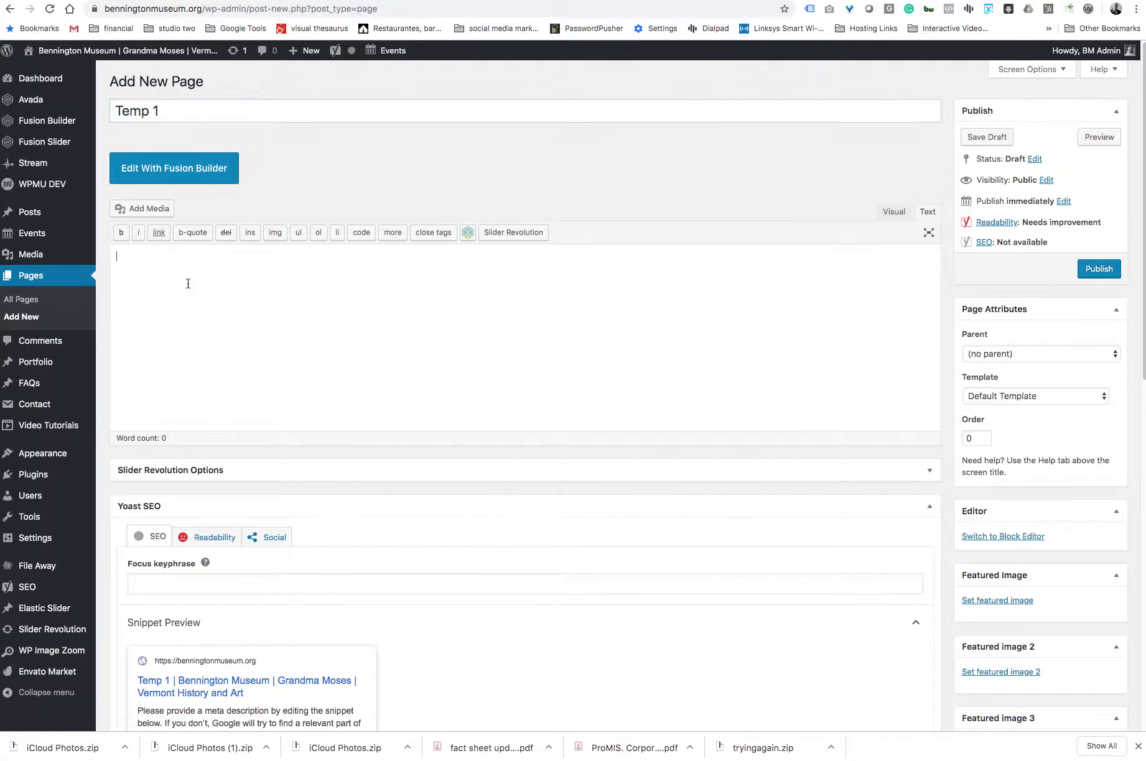
{"action": "key", "text": "ctrl+v"}
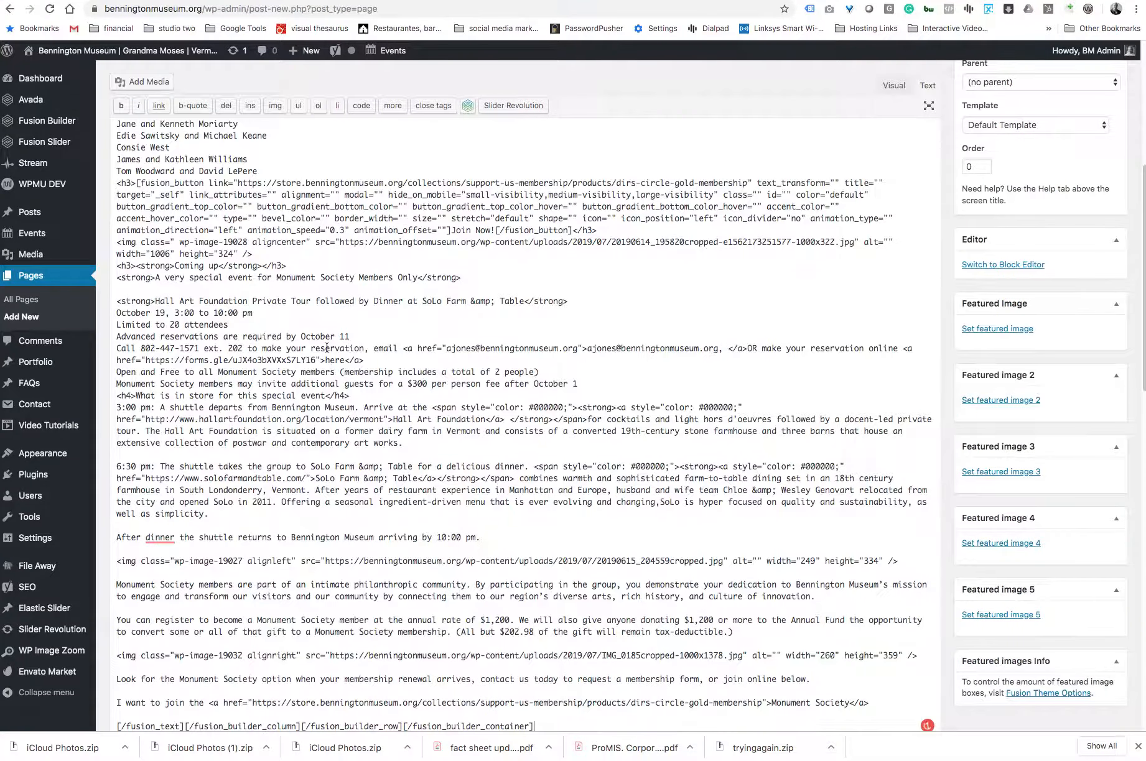
{"action": "scroll", "coordinate": [275, 230], "scroll_direction": "up", "scroll_amount": 6}
{"action": "left_click", "coordinate": [207, 183]}
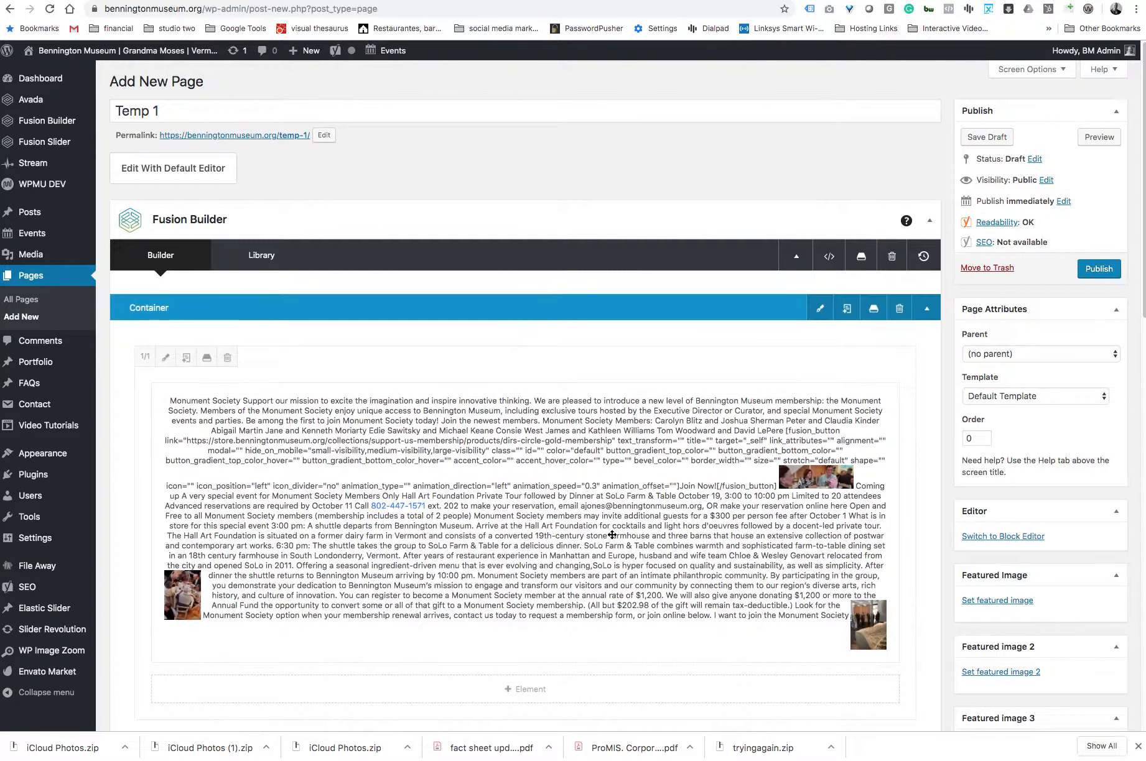
Clone the full-width column that holds the Monument Society text block
{"action": "mouse_move", "coordinate": [500, 520]}
{"action": "scroll", "coordinate": [498, 526], "scroll_direction": "down", "scroll_amount": 5}
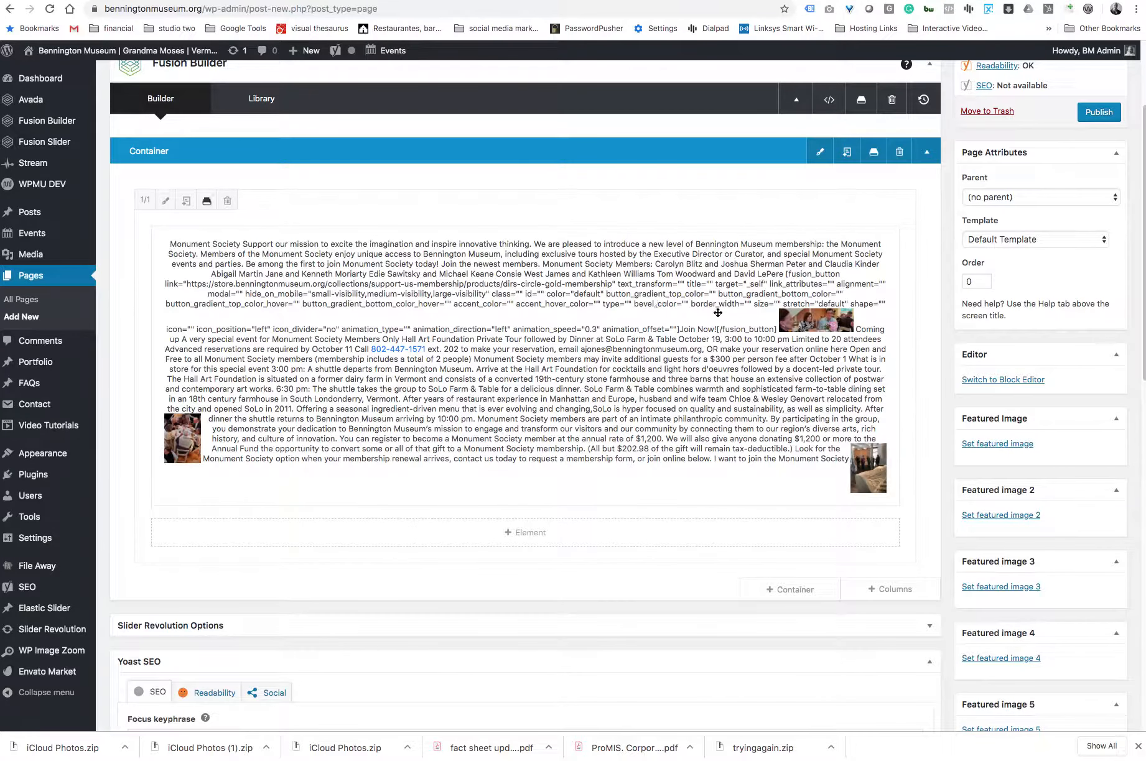
{"action": "mouse_move", "coordinate": [614, 275]}
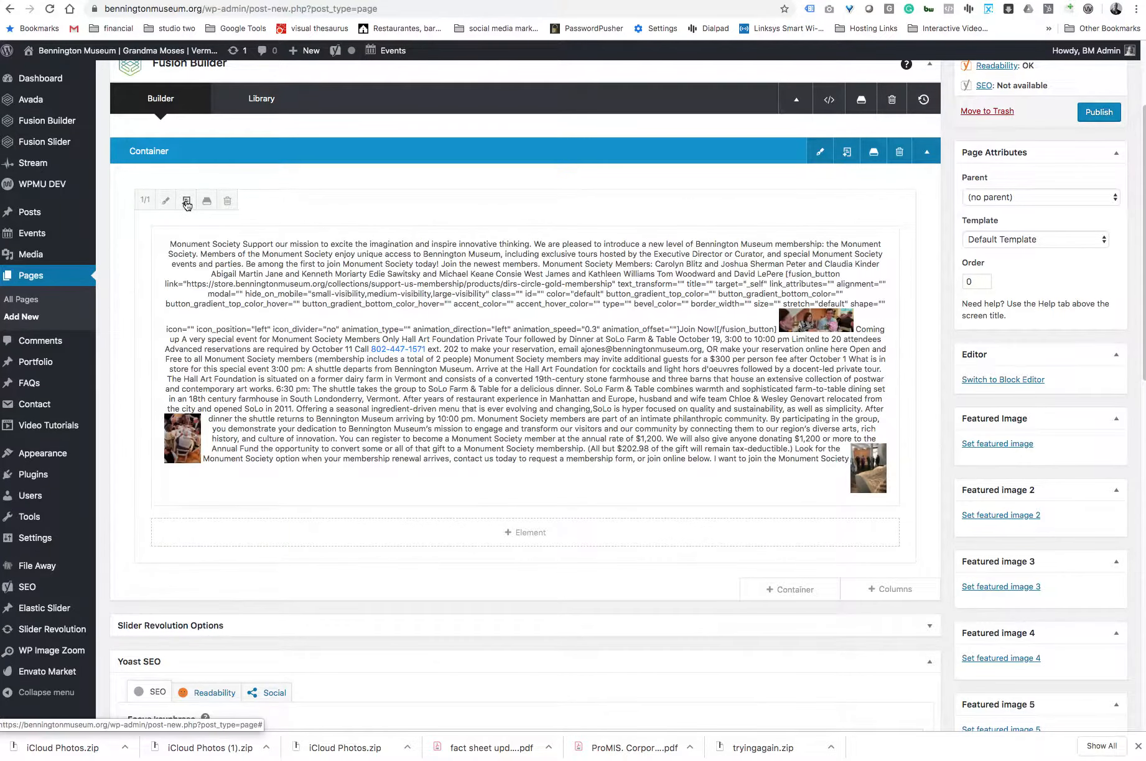
{"action": "left_click", "coordinate": [186, 201]}
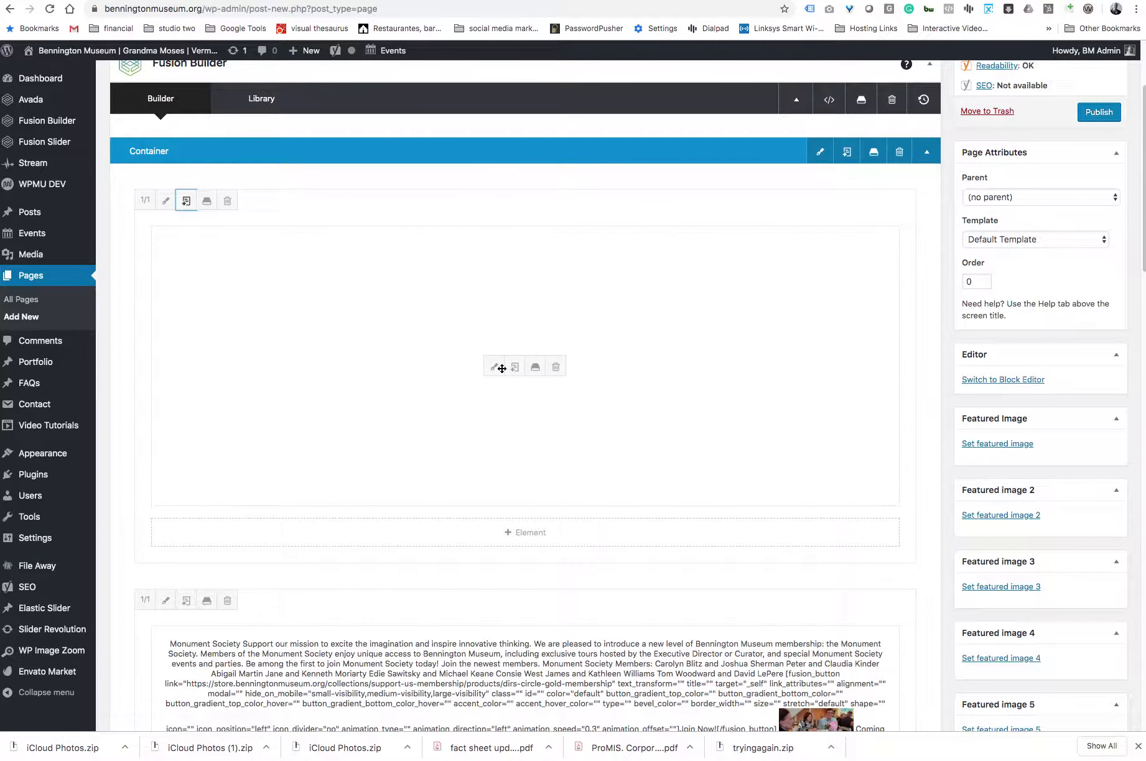
Open the first column's text block and look through its content from the heading down to the closing Monument Society link
{"action": "left_click", "coordinate": [491, 369]}
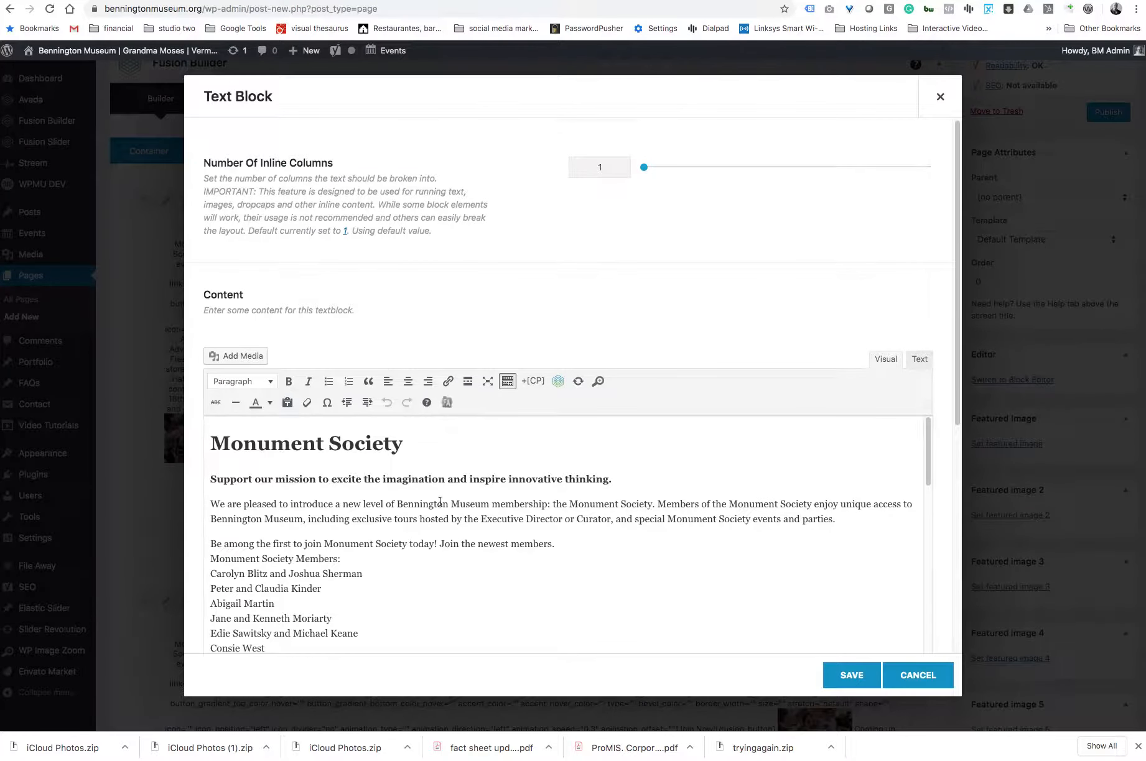
{"action": "scroll", "coordinate": [440, 500], "scroll_direction": "down", "scroll_amount": 3}
{"action": "scroll", "coordinate": [368, 531], "scroll_direction": "up", "scroll_amount": 3}
{"action": "scroll", "coordinate": [362, 573], "scroll_direction": "down", "scroll_amount": 1}
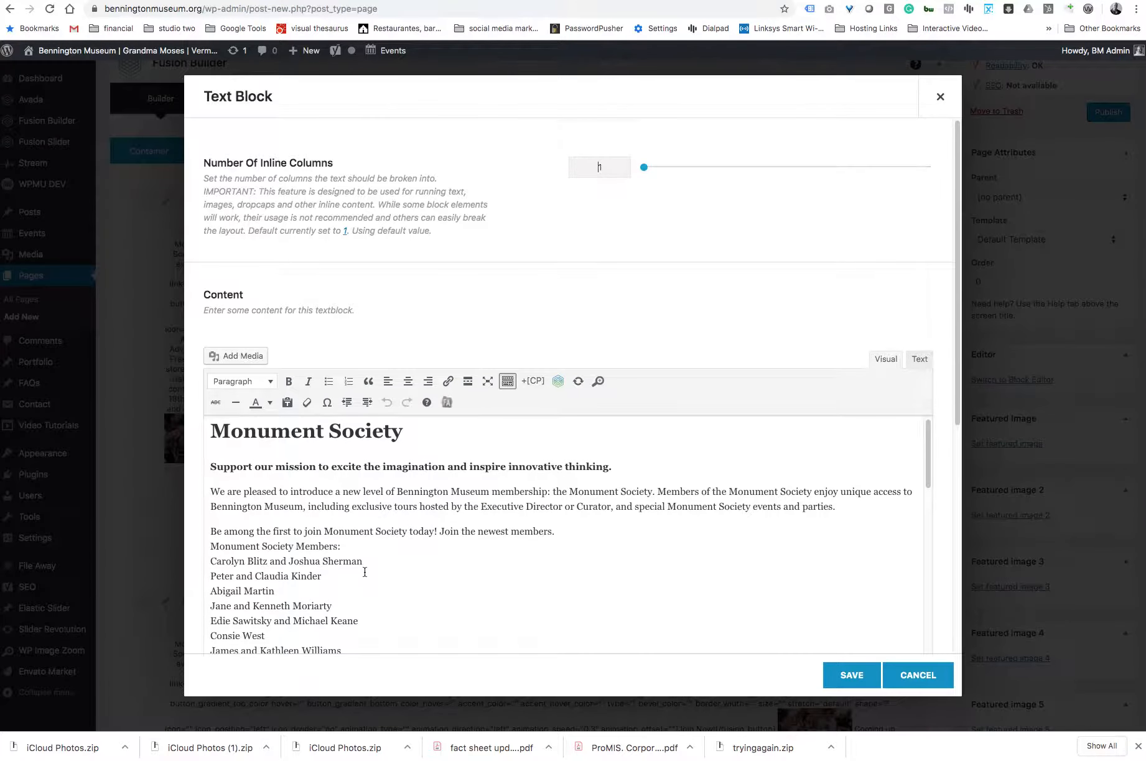
{"action": "scroll", "coordinate": [365, 572], "scroll_direction": "down", "scroll_amount": 1}
{"action": "scroll", "coordinate": [364, 573], "scroll_direction": "down", "scroll_amount": 5}
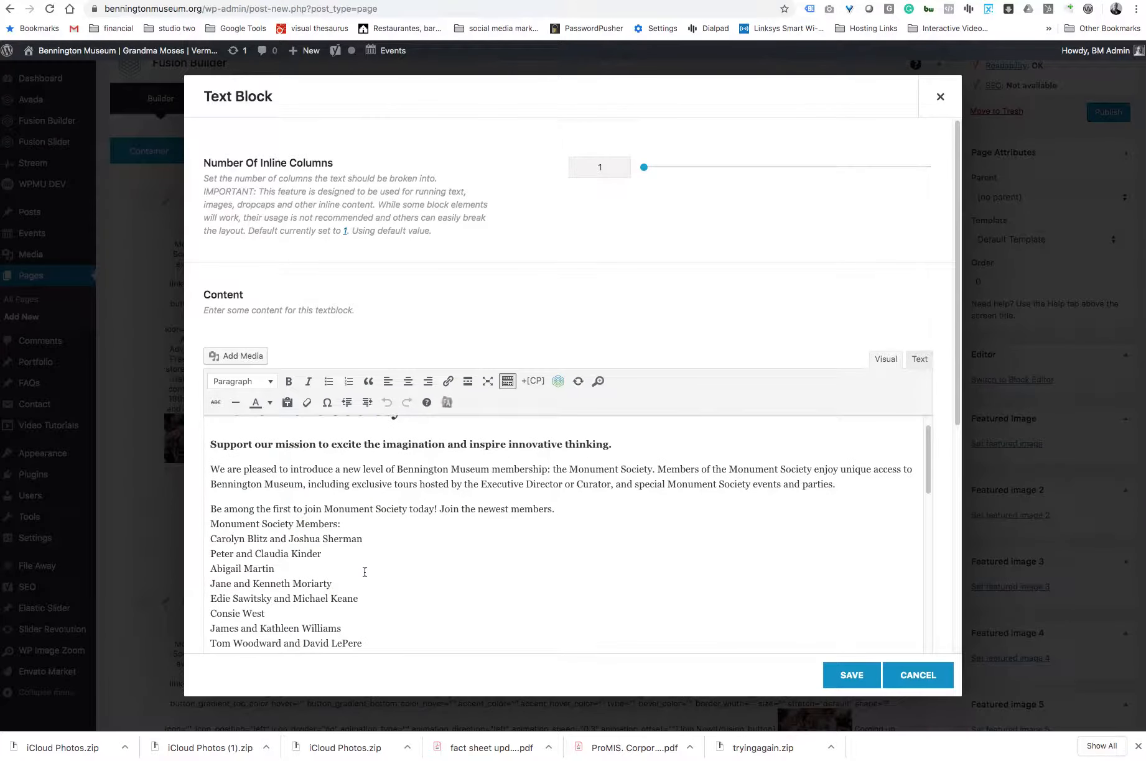
{"action": "scroll", "coordinate": [365, 571], "scroll_direction": "down", "scroll_amount": 3}
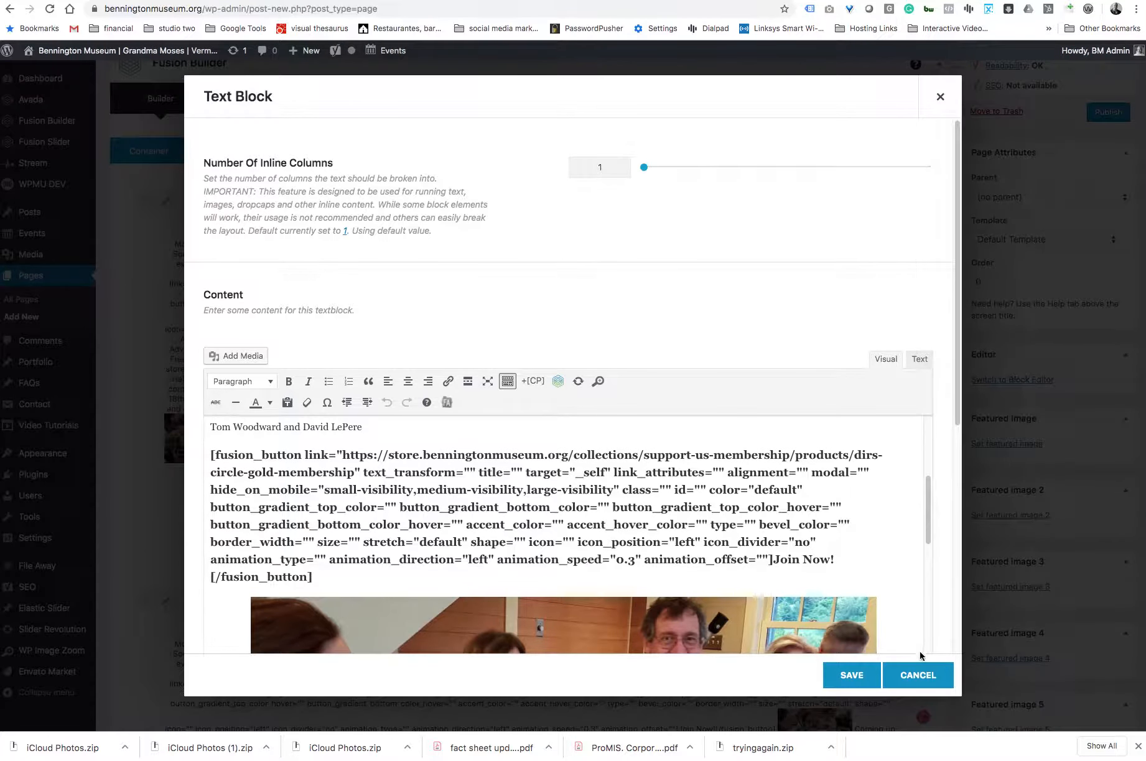
{"action": "scroll", "coordinate": [924, 644], "scroll_direction": "down", "scroll_amount": 10}
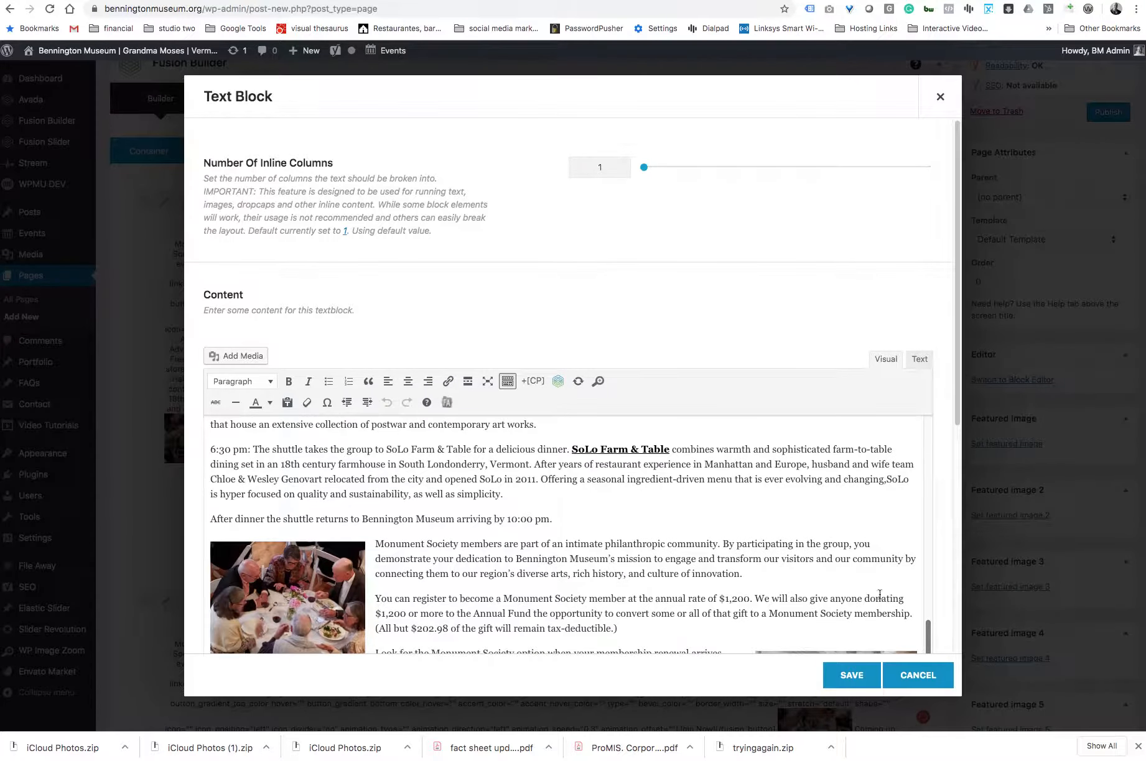
{"action": "scroll", "coordinate": [871, 597], "scroll_direction": "down", "scroll_amount": 10}
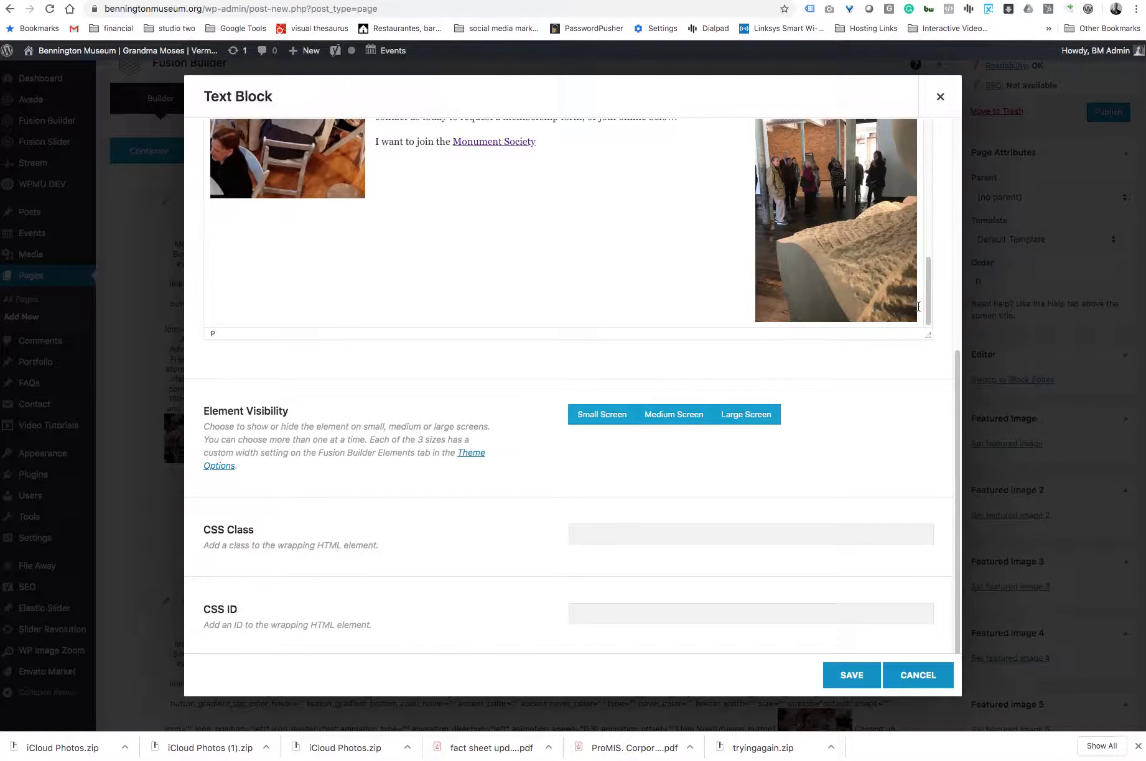
Try to select and delete the content below the member list in the text block's visual view
{"action": "left_click", "coordinate": [917, 306]}
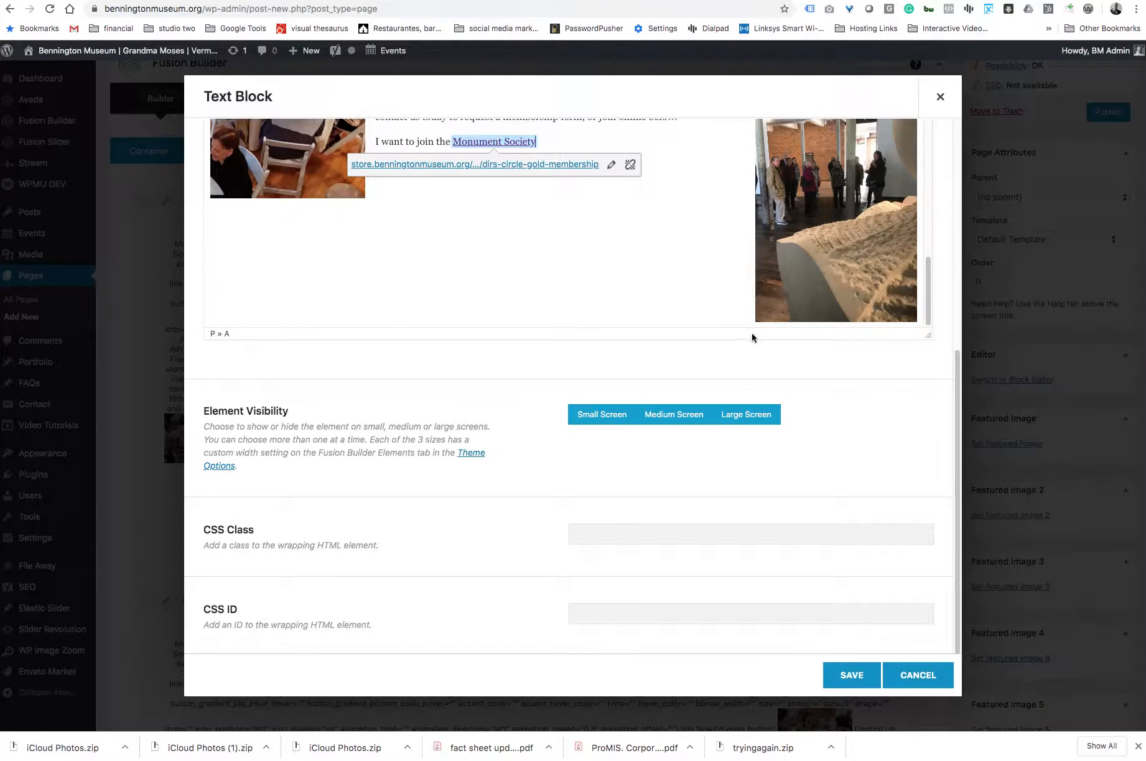
{"action": "key", "text": "BackSpace"}
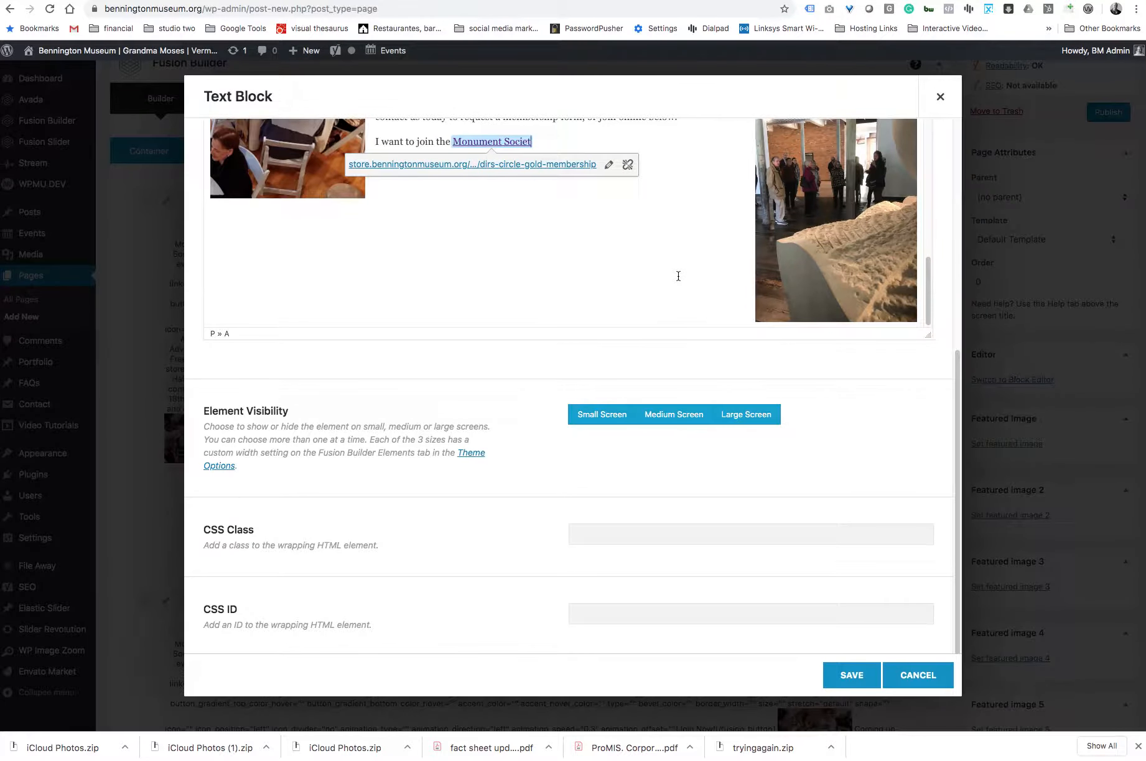
{"action": "scroll", "coordinate": [678, 276], "scroll_direction": "up", "scroll_amount": 5}
{"action": "left_click", "coordinate": [713, 262]}
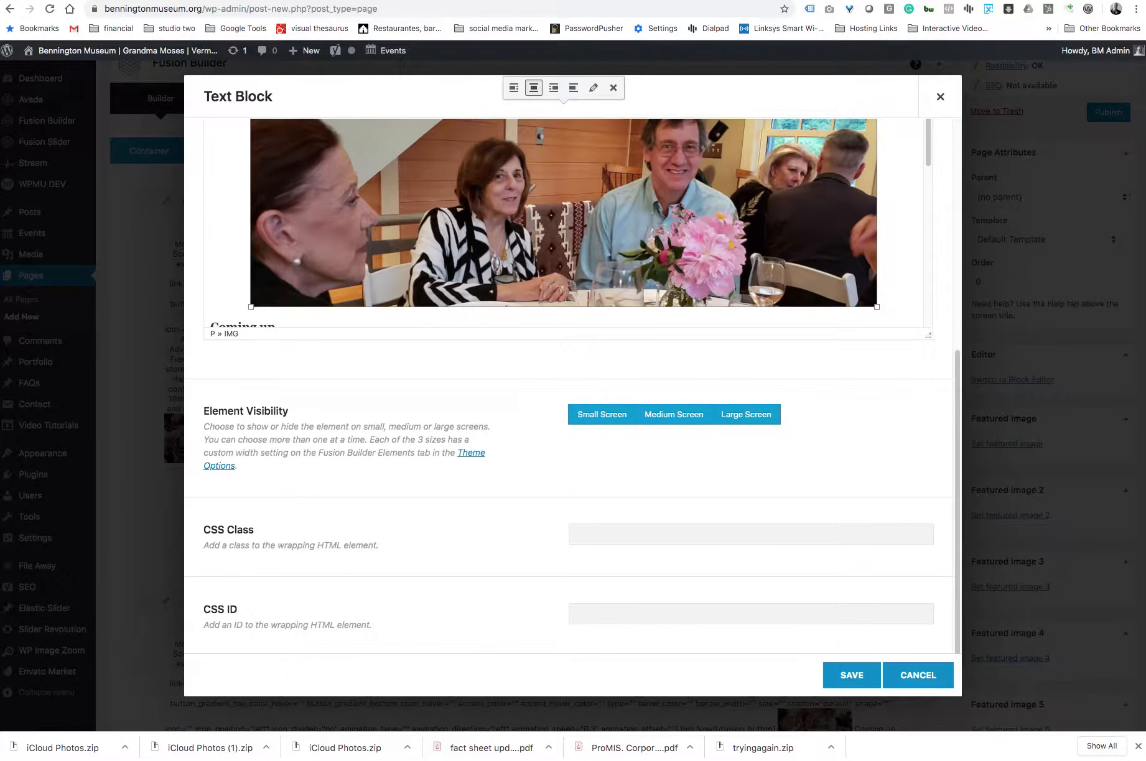
{"action": "left_click_drag", "start_coordinate": [919, 434], "coordinate": [908, 549]}
{"action": "scroll", "coordinate": [710, 378], "scroll_direction": "up", "scroll_amount": 15}
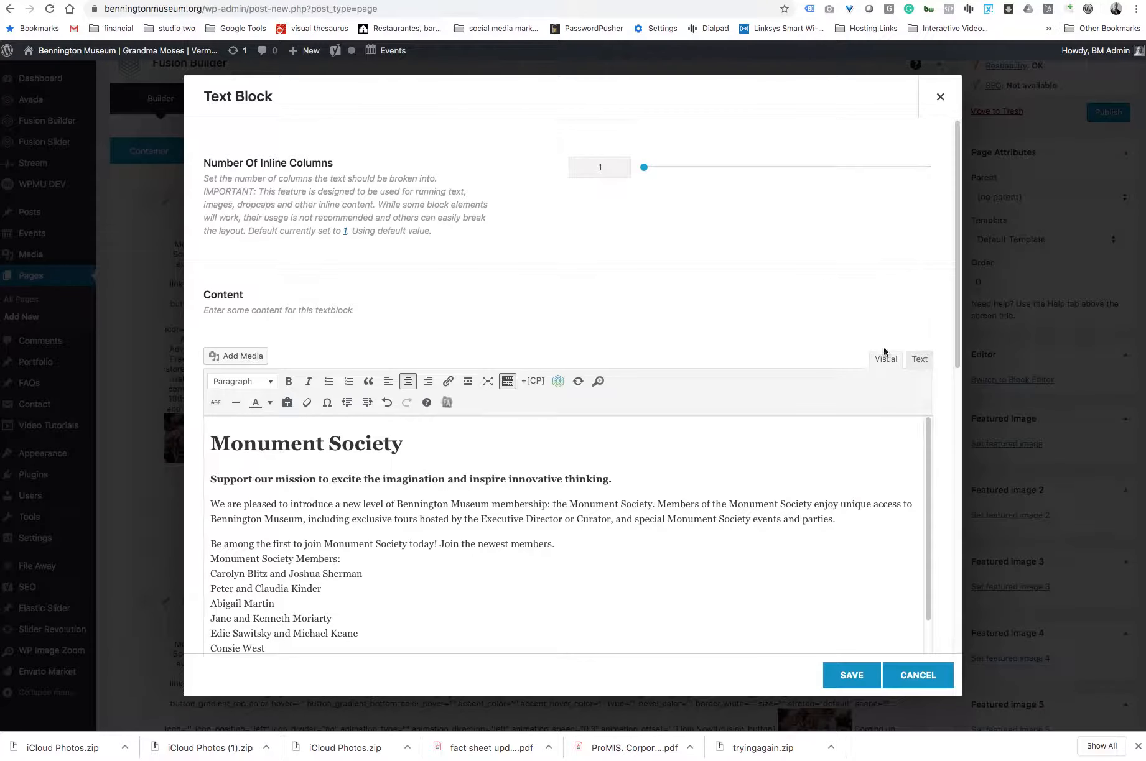
In the text block's HTML source, delete everything from the fusion_button shortcode to the end, and save the block
{"action": "left_click", "coordinate": [918, 364]}
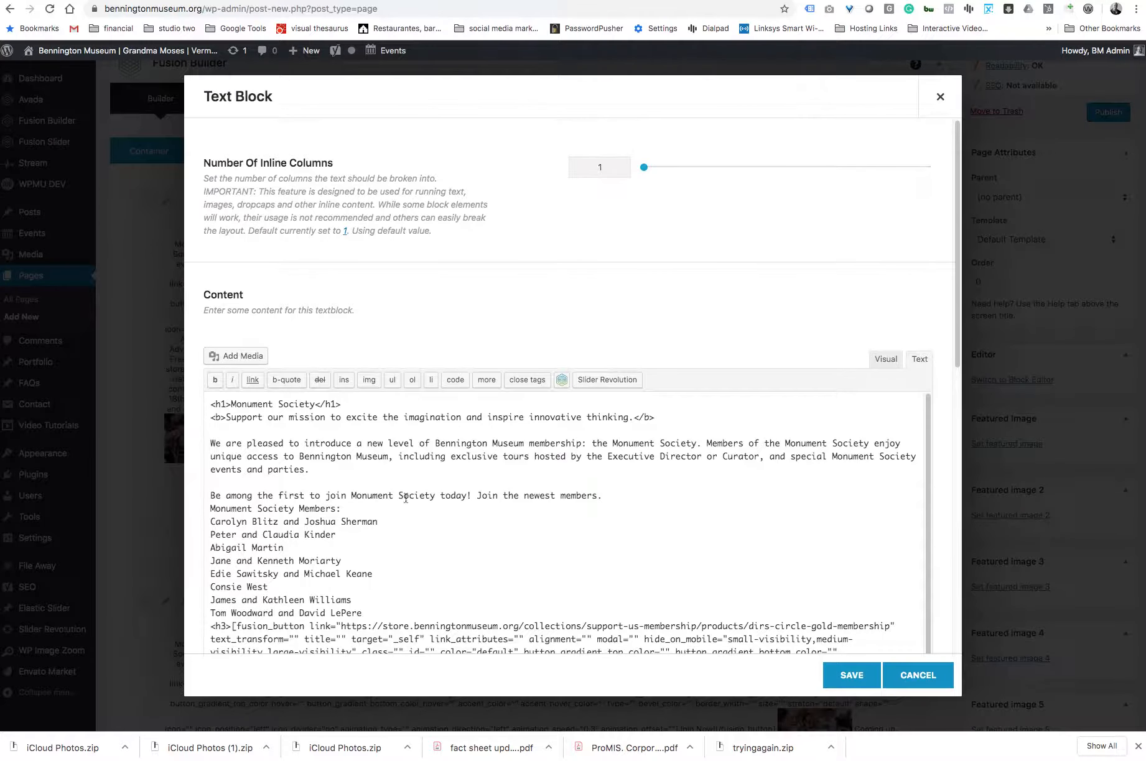
{"action": "scroll", "coordinate": [366, 498], "scroll_direction": "down", "scroll_amount": 5}
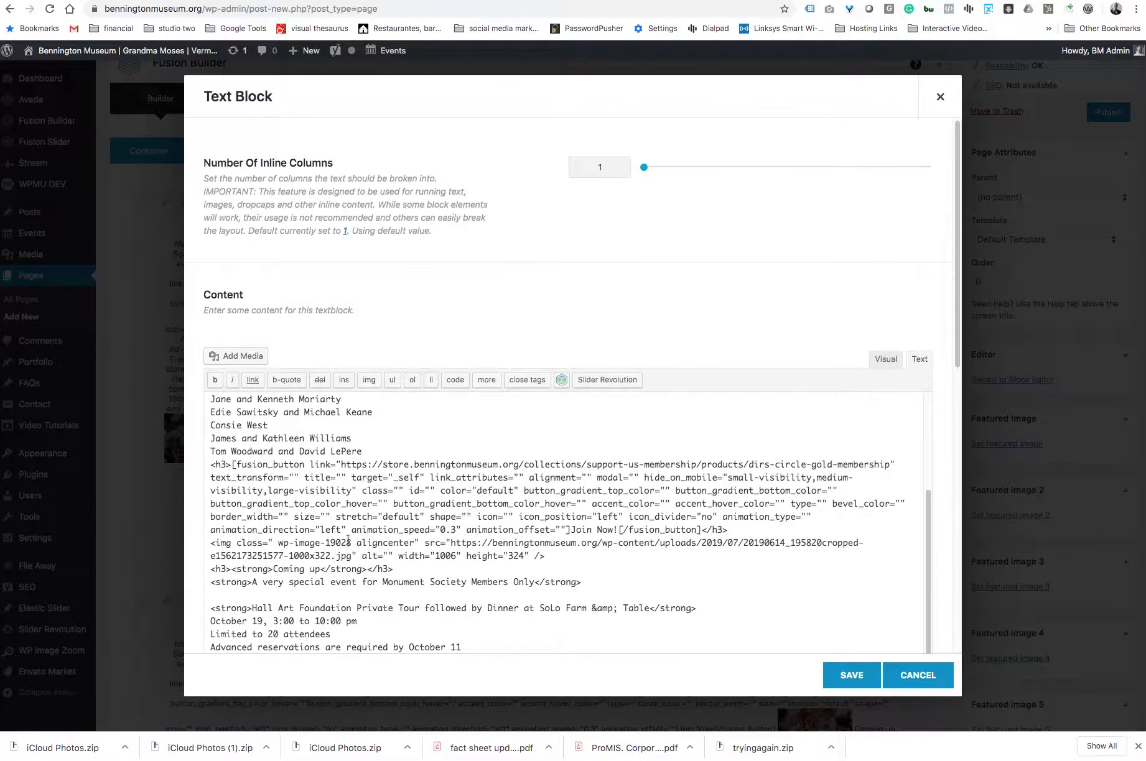
{"action": "scroll", "coordinate": [488, 613], "scroll_direction": "down", "scroll_amount": 10}
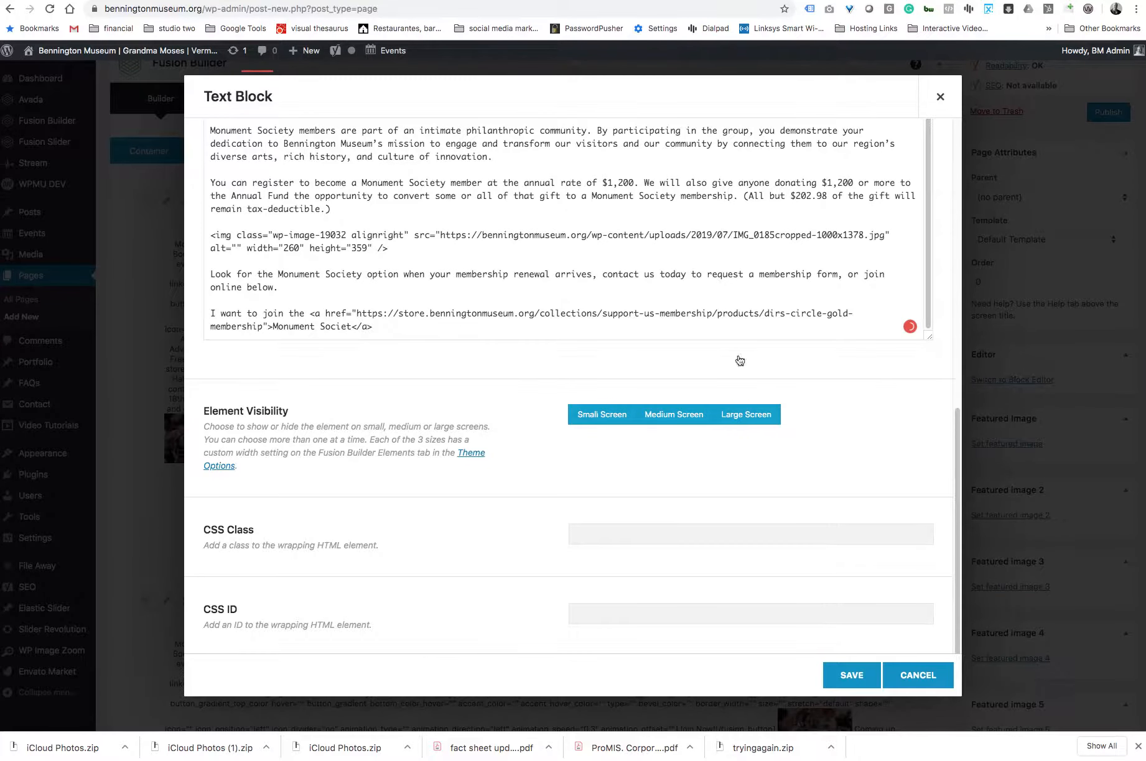
{"action": "key", "text": "super+a"}
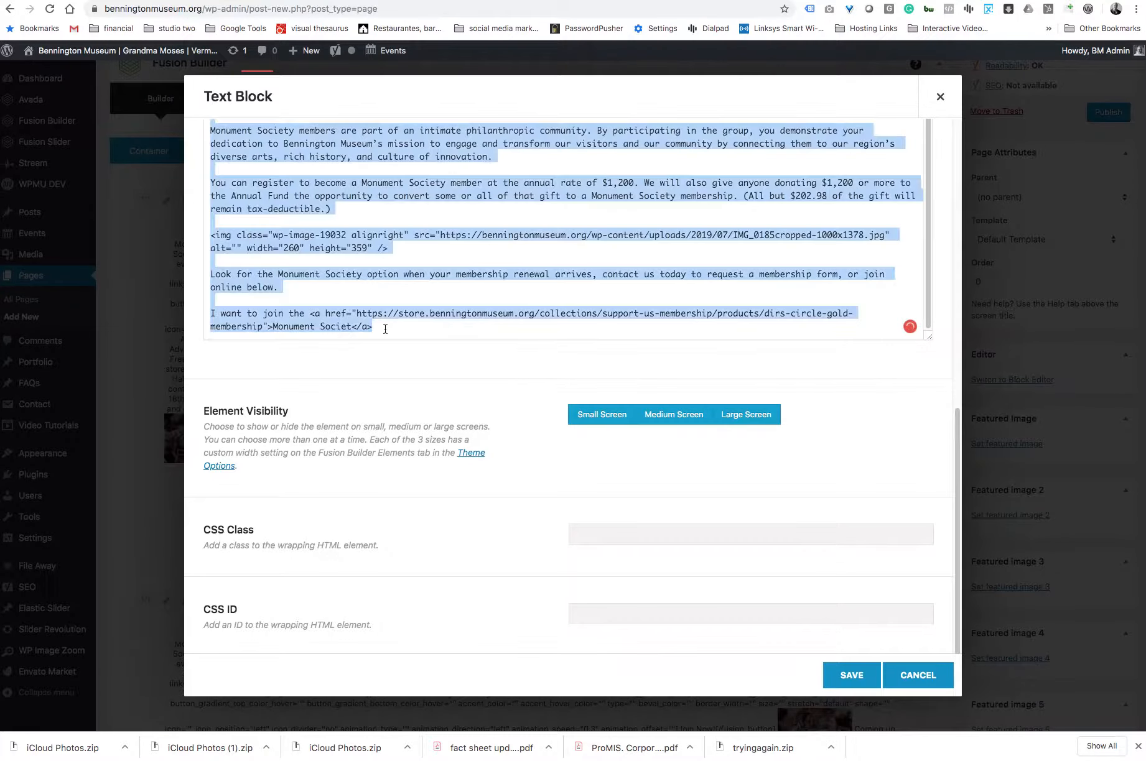
{"action": "key", "text": "BackSpace"}
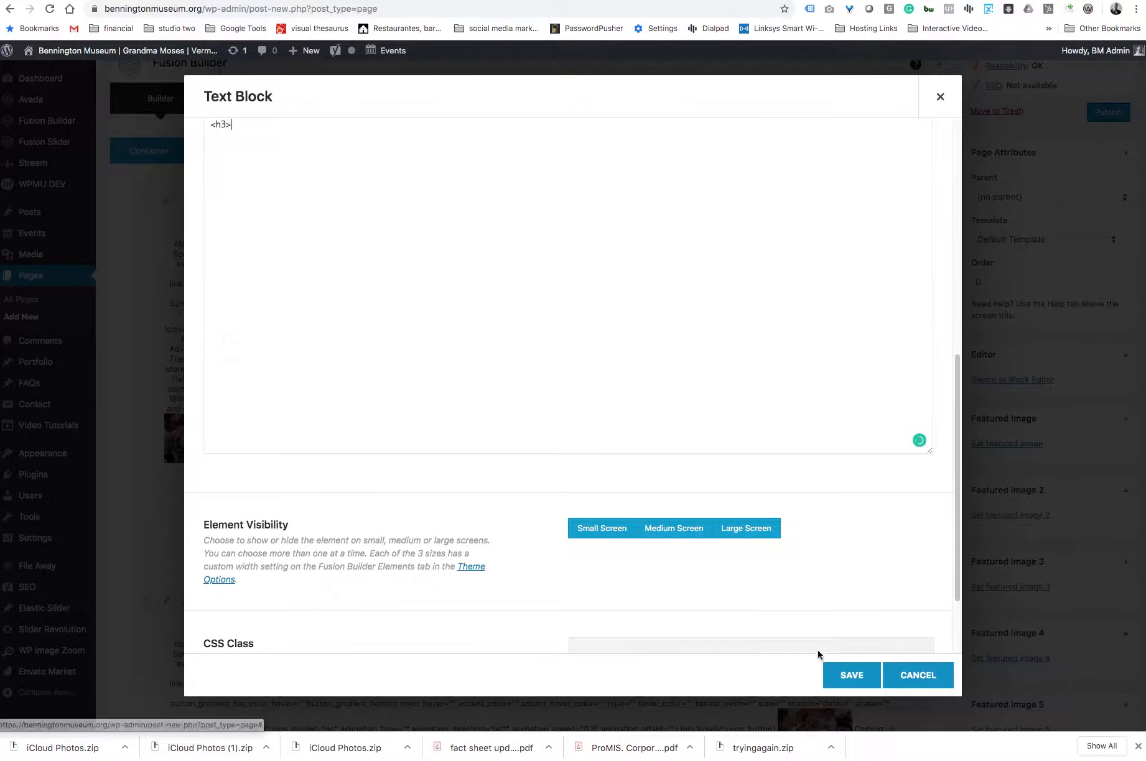
{"action": "left_click", "coordinate": [844, 678]}
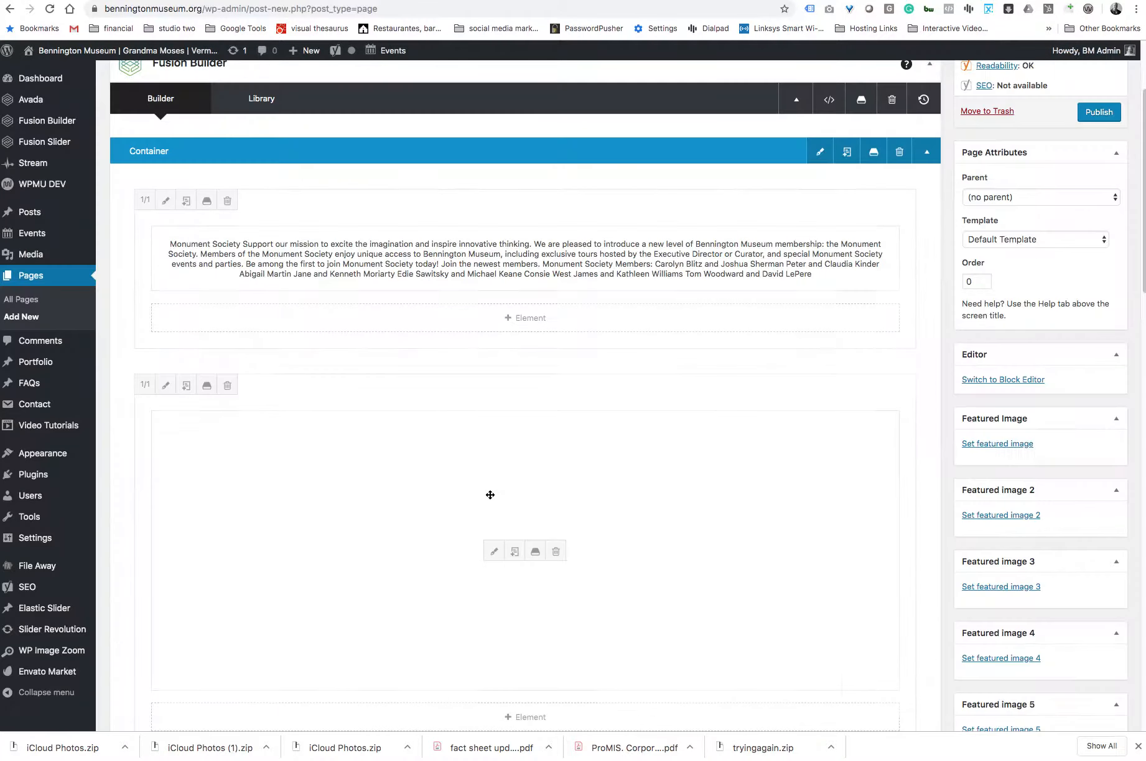
Add a Button element below the text block in the first column and set its text to "Join Now!"
{"action": "left_click", "coordinate": [516, 319]}
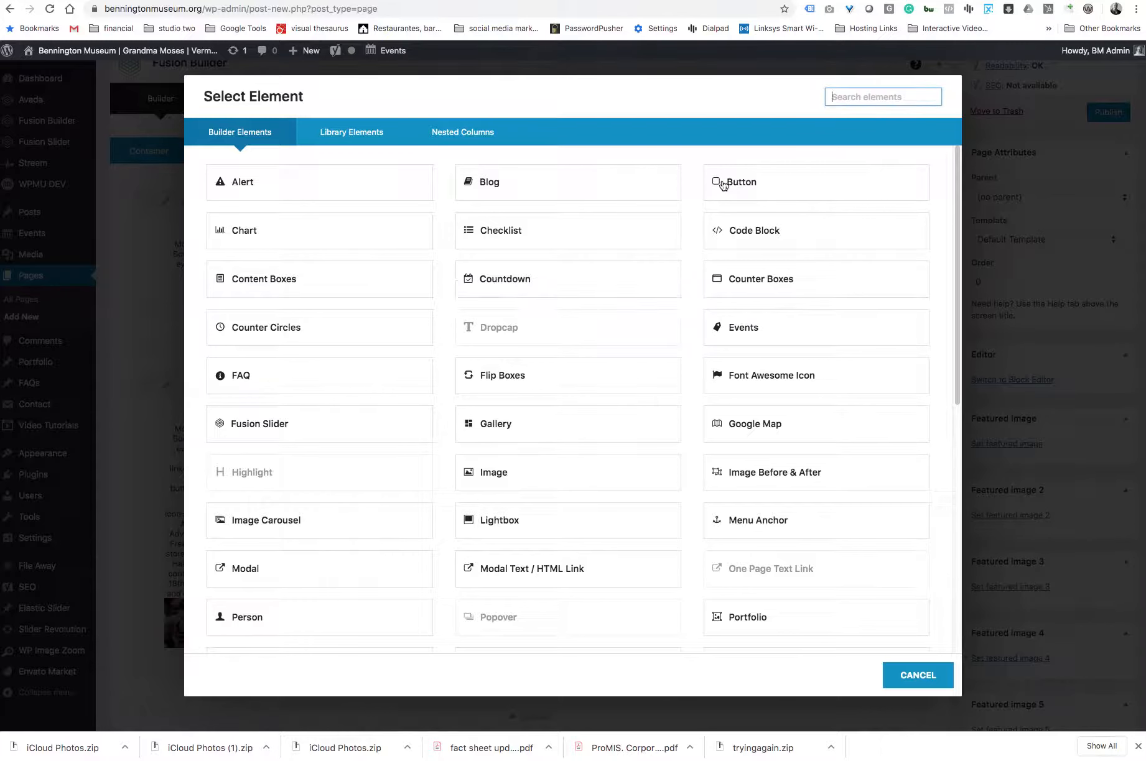
{"action": "left_click", "coordinate": [816, 182]}
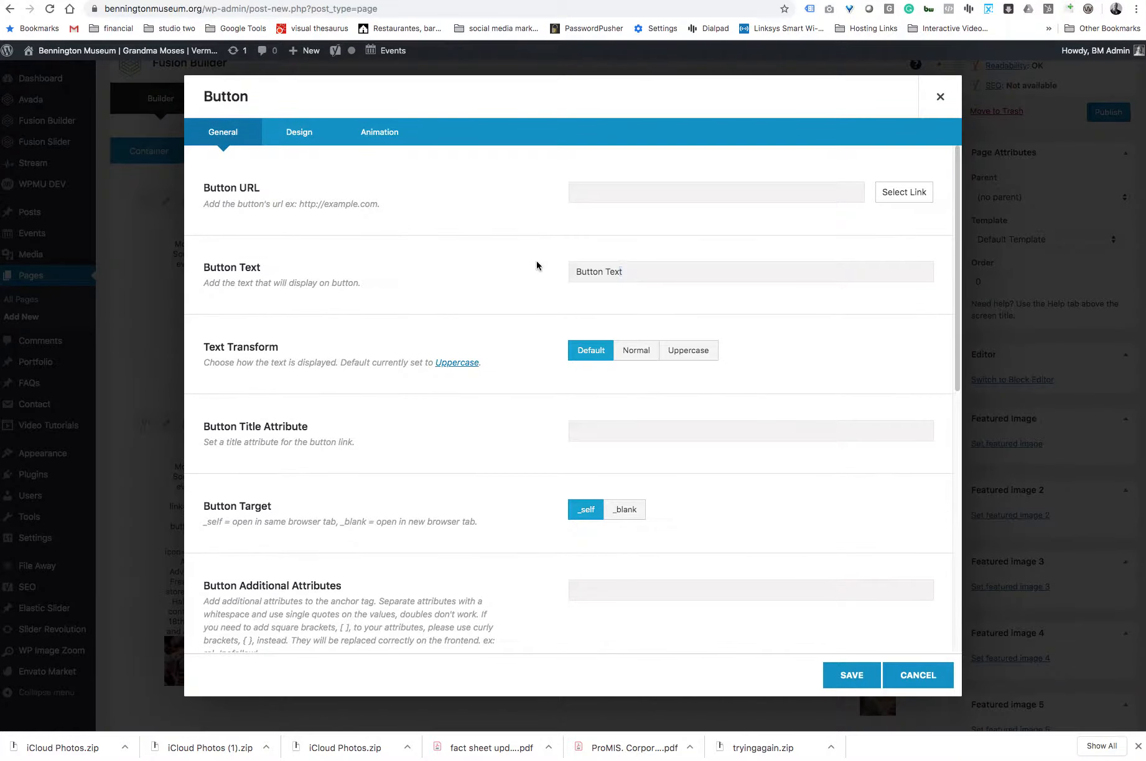
{"action": "key", "text": "super+a"}
{"action": "type", "text": "Join Now!"}
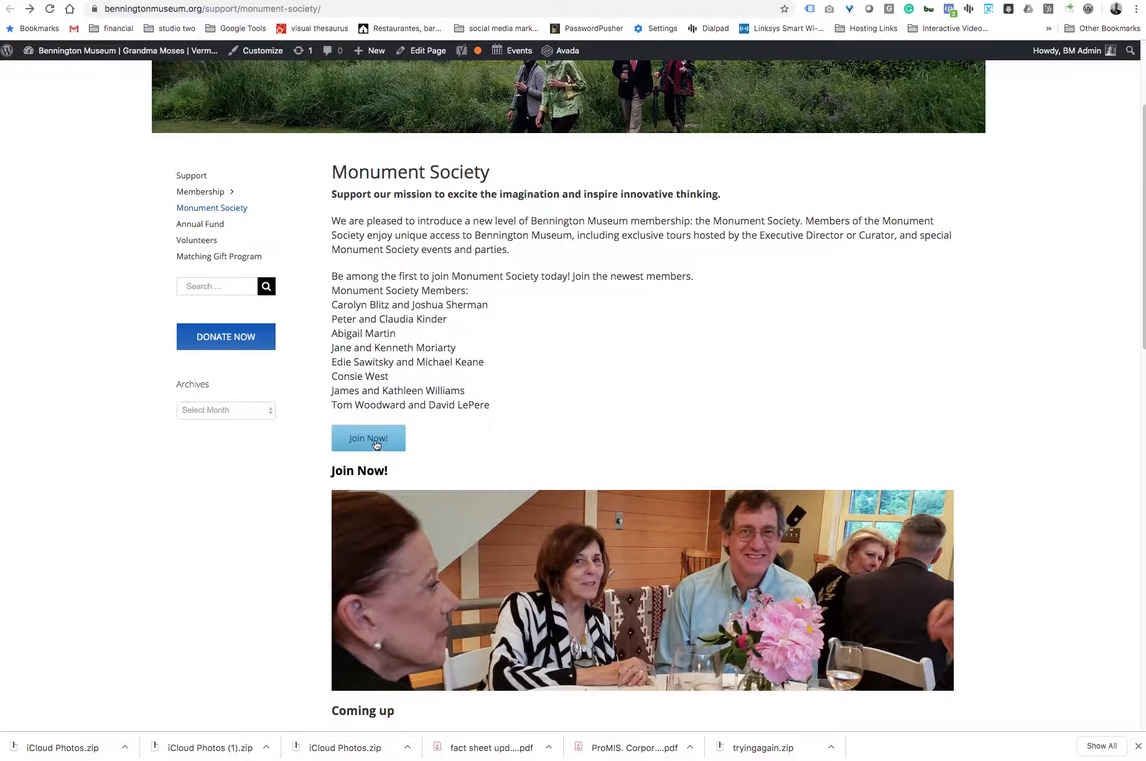
Copy the store's Monument Society membership address through the live page's Join Now! link, paste it as the Button URL, and save the button
{"action": "left_click", "coordinate": [375, 442]}
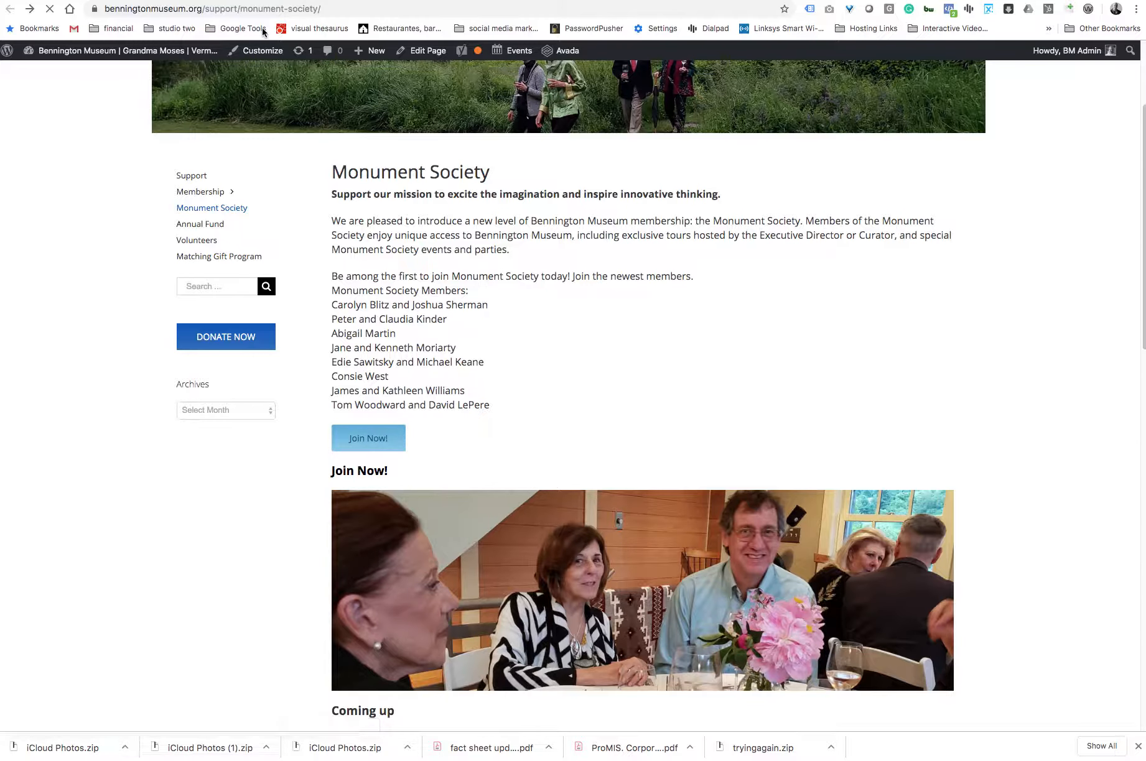
{"action": "left_click", "coordinate": [203, 6]}
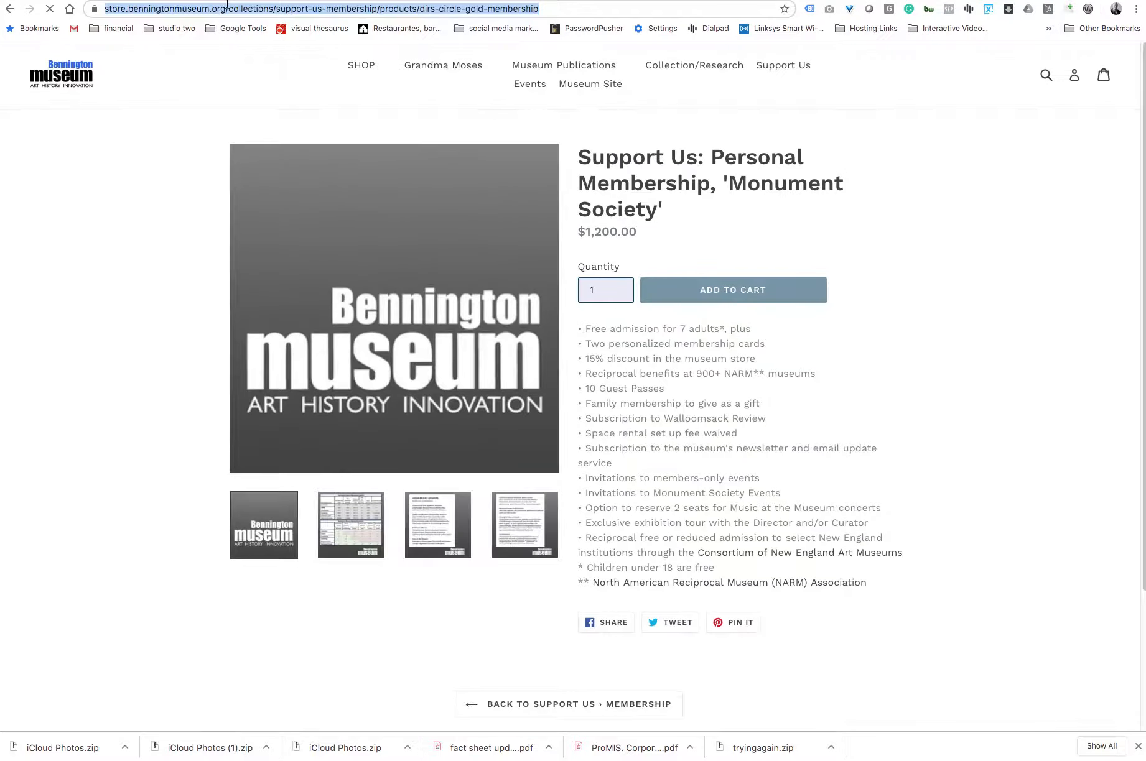
{"action": "left_click", "coordinate": [12, 9]}
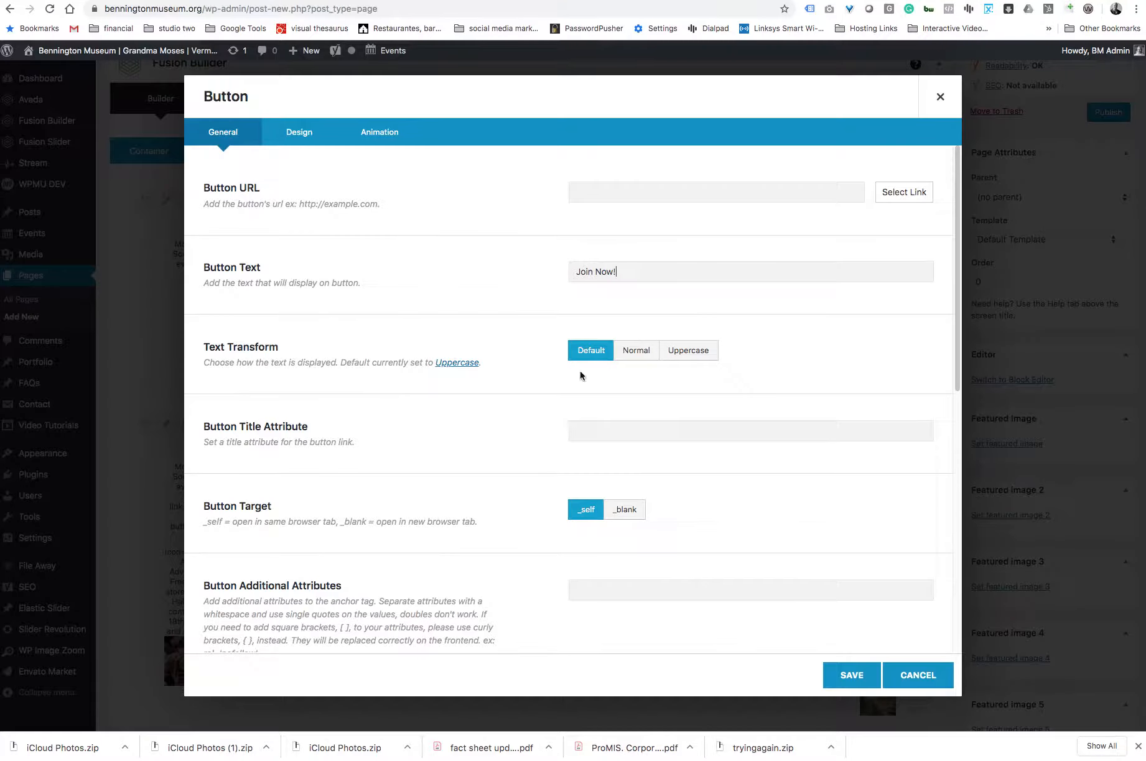
{"action": "left_click", "coordinate": [597, 191]}
{"action": "key", "text": "super+v"}
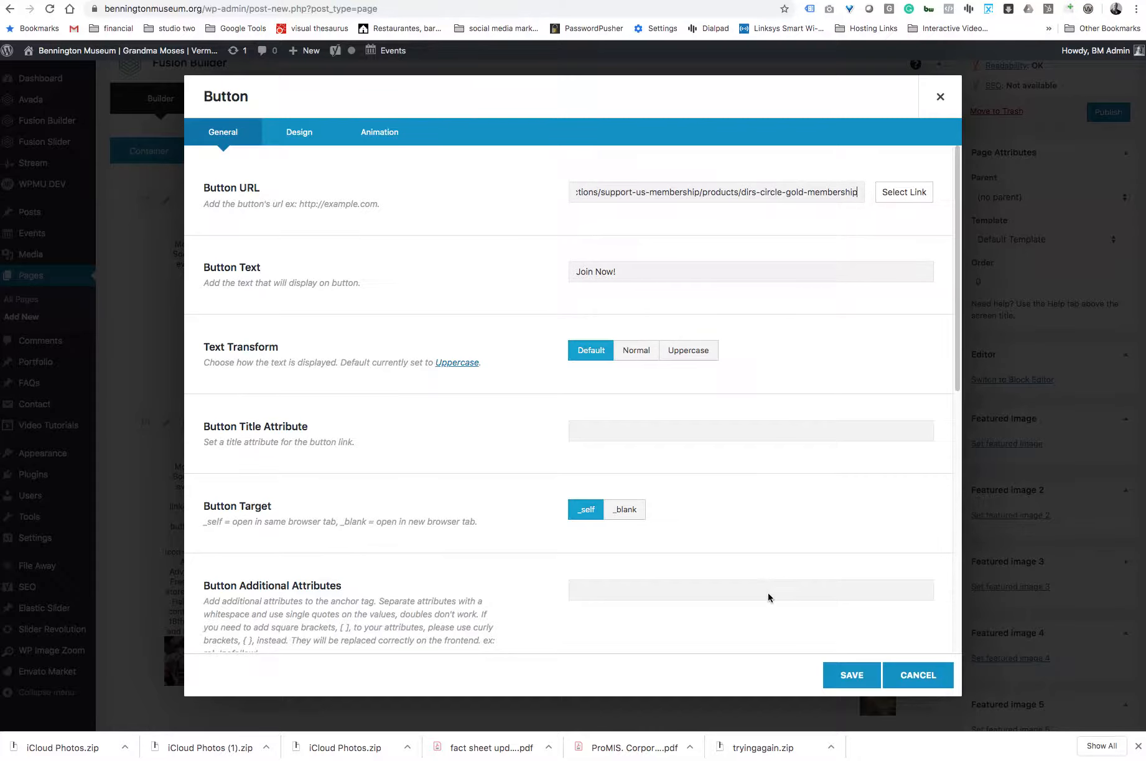
{"action": "scroll", "coordinate": [814, 592], "scroll_direction": "down", "scroll_amount": 7}
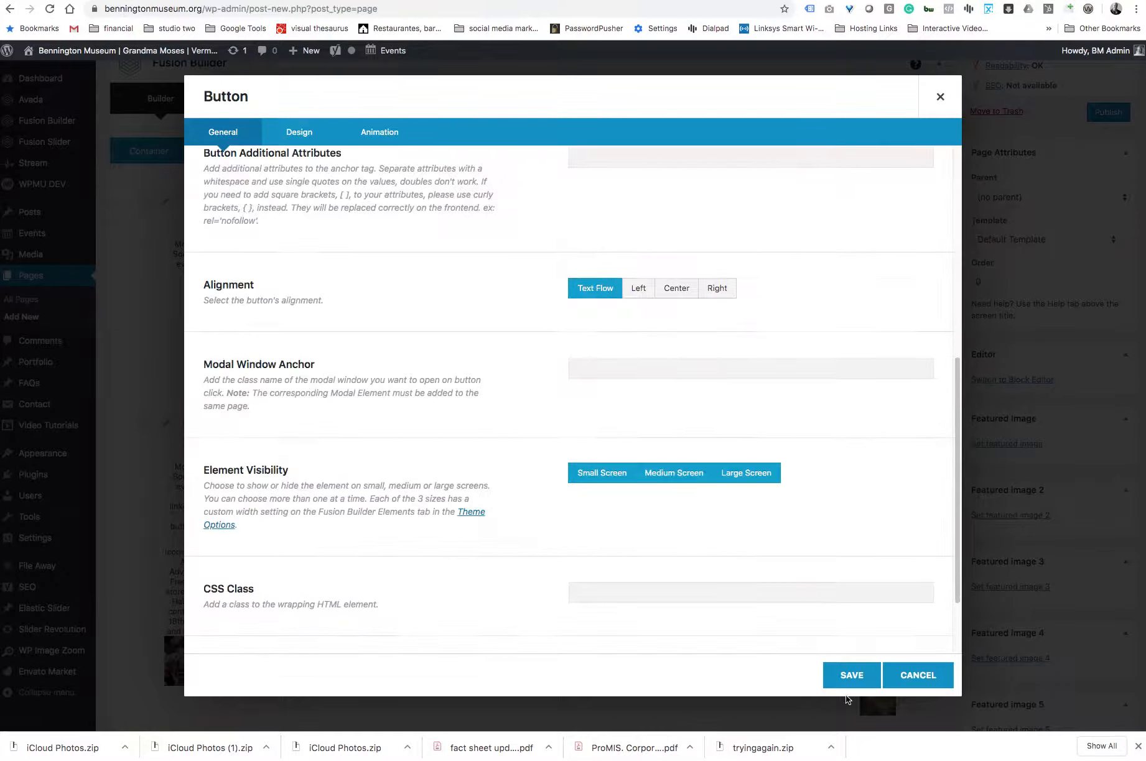
{"action": "left_click", "coordinate": [846, 675]}
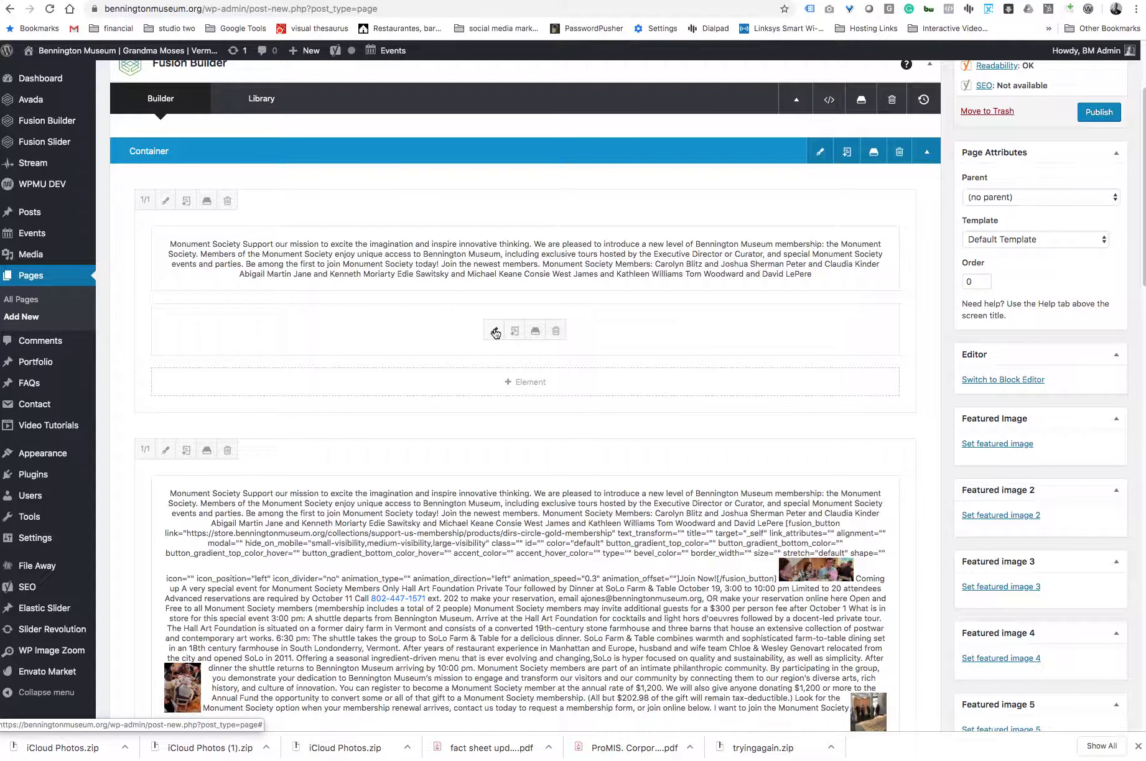
Reopen the Join Now! button's settings, review its general options, and close them without saving
{"action": "left_click", "coordinate": [494, 332]}
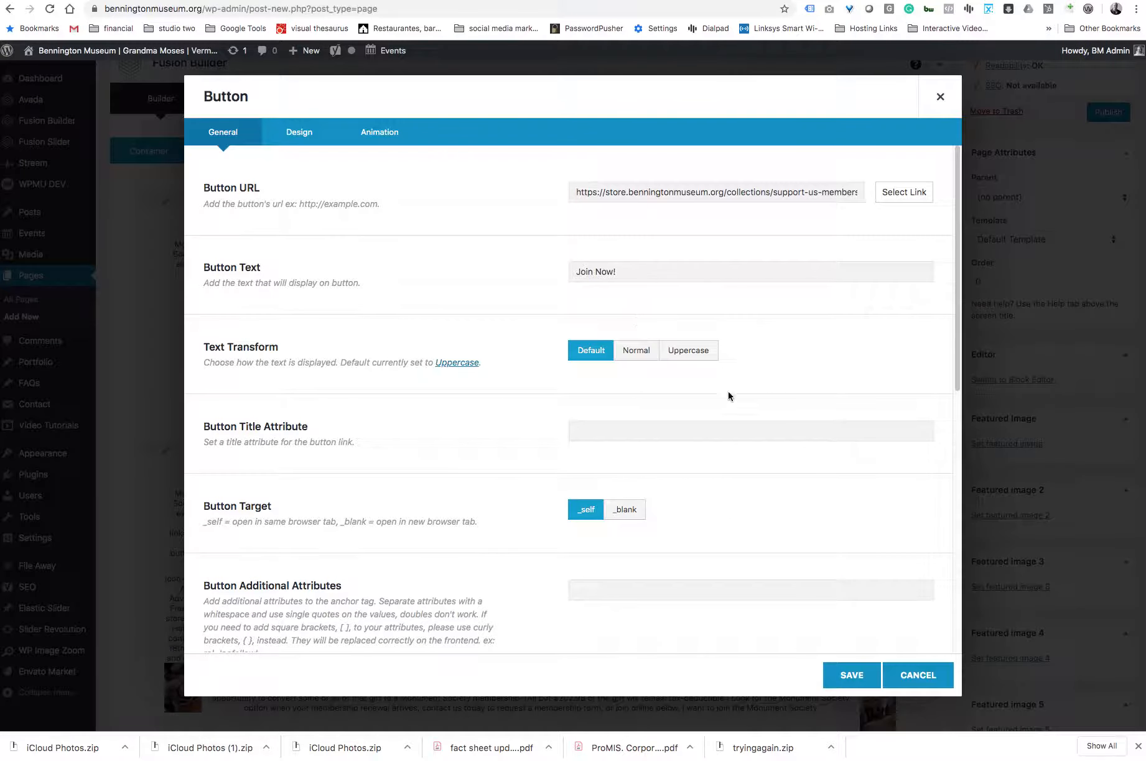
{"action": "scroll", "coordinate": [726, 413], "scroll_direction": "down", "scroll_amount": 8}
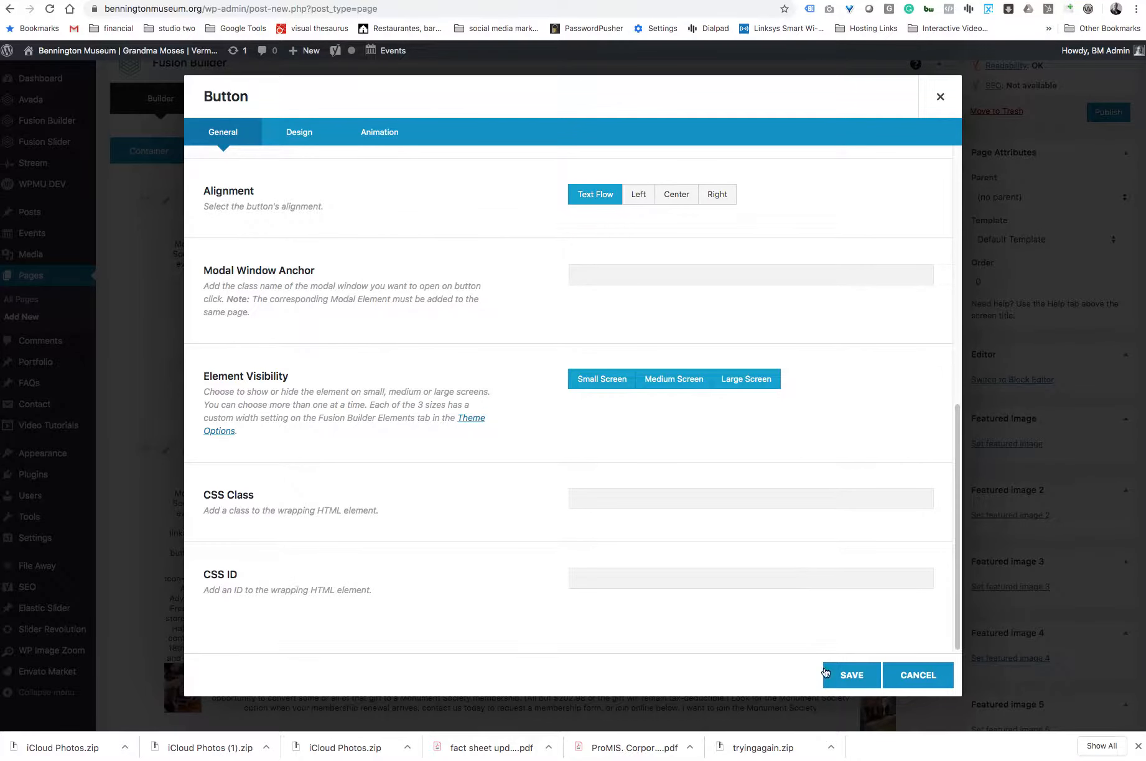
{"action": "left_click", "coordinate": [917, 676]}
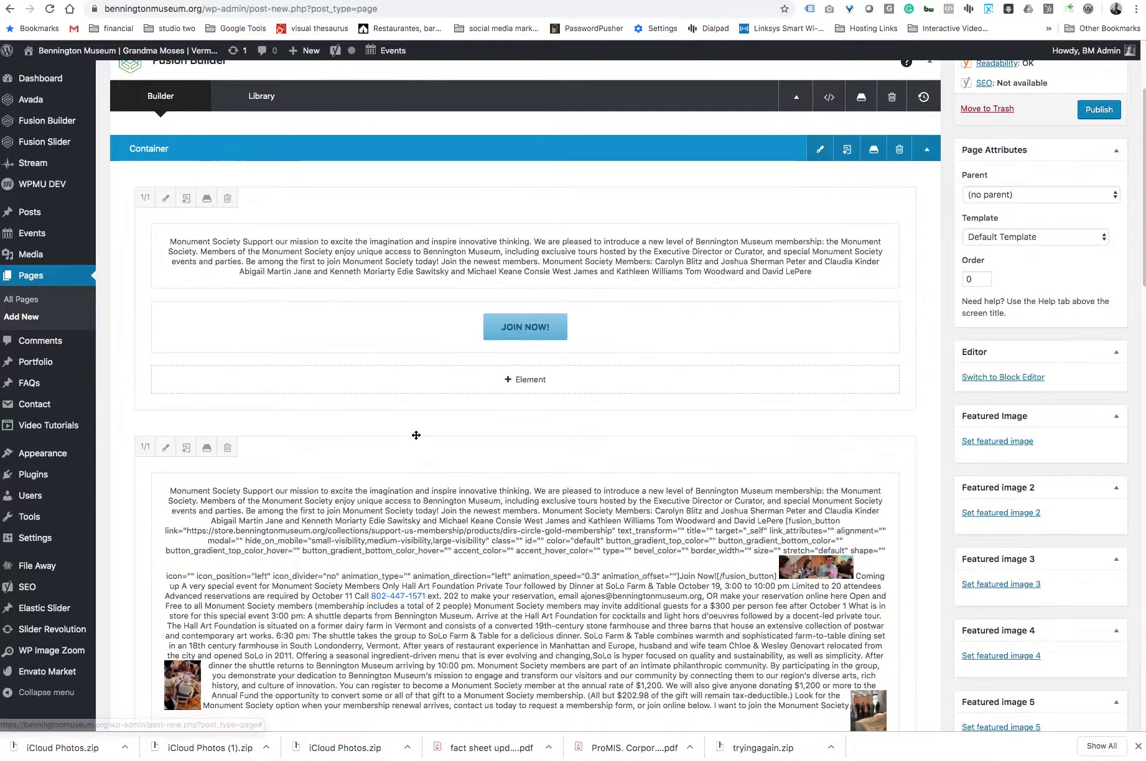
Add an Image element below the Join Now! button using the media library photo "20190614_195820cropped" at full size, and save it
{"action": "scroll", "coordinate": [415, 435], "scroll_direction": "down", "scroll_amount": 3}
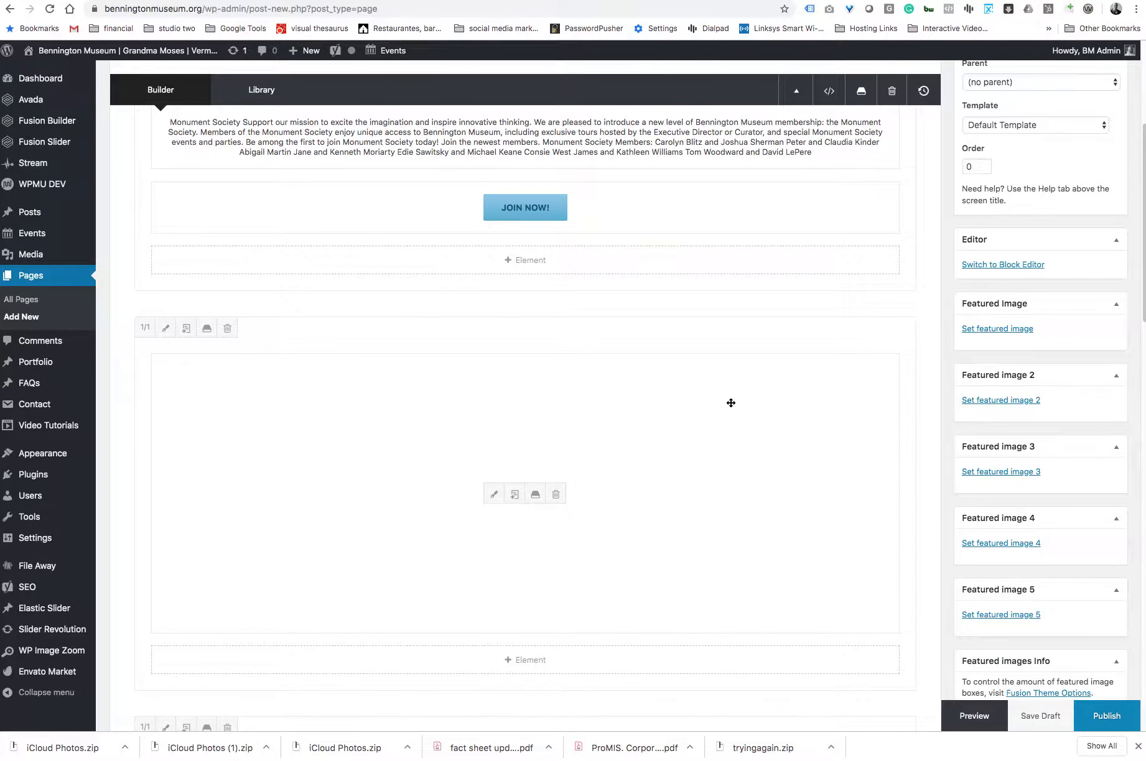
{"action": "left_click", "coordinate": [525, 261]}
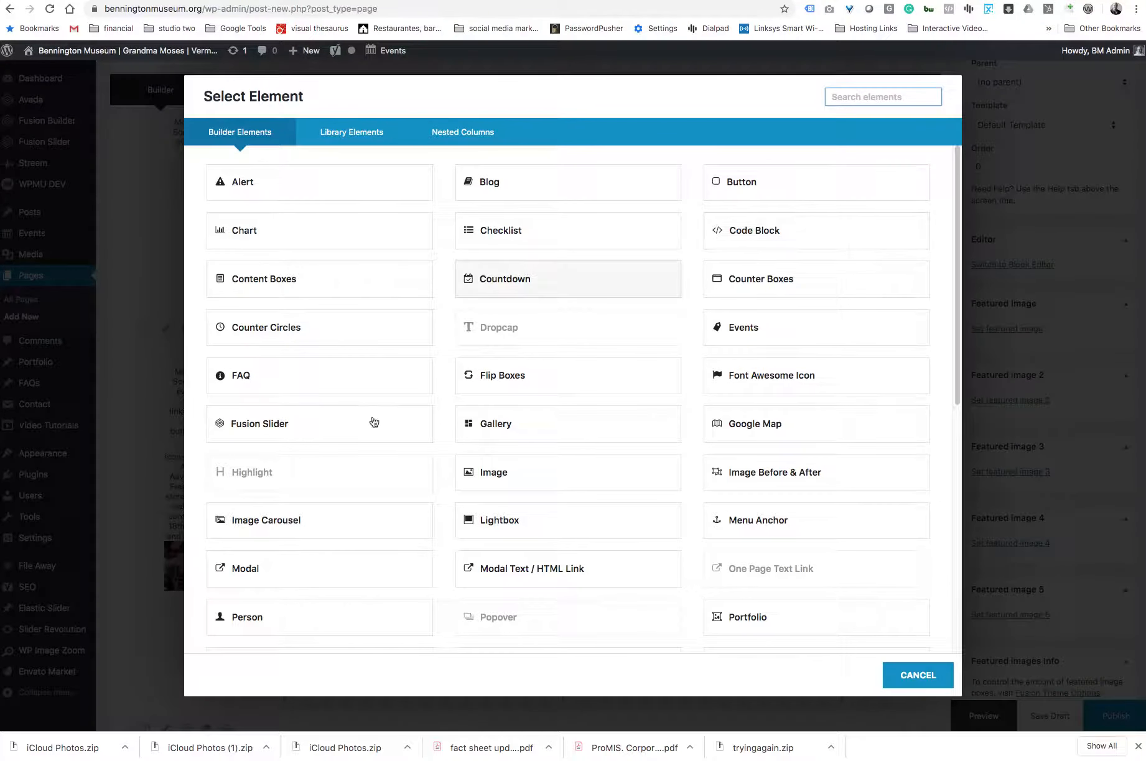
{"action": "left_click", "coordinate": [490, 464]}
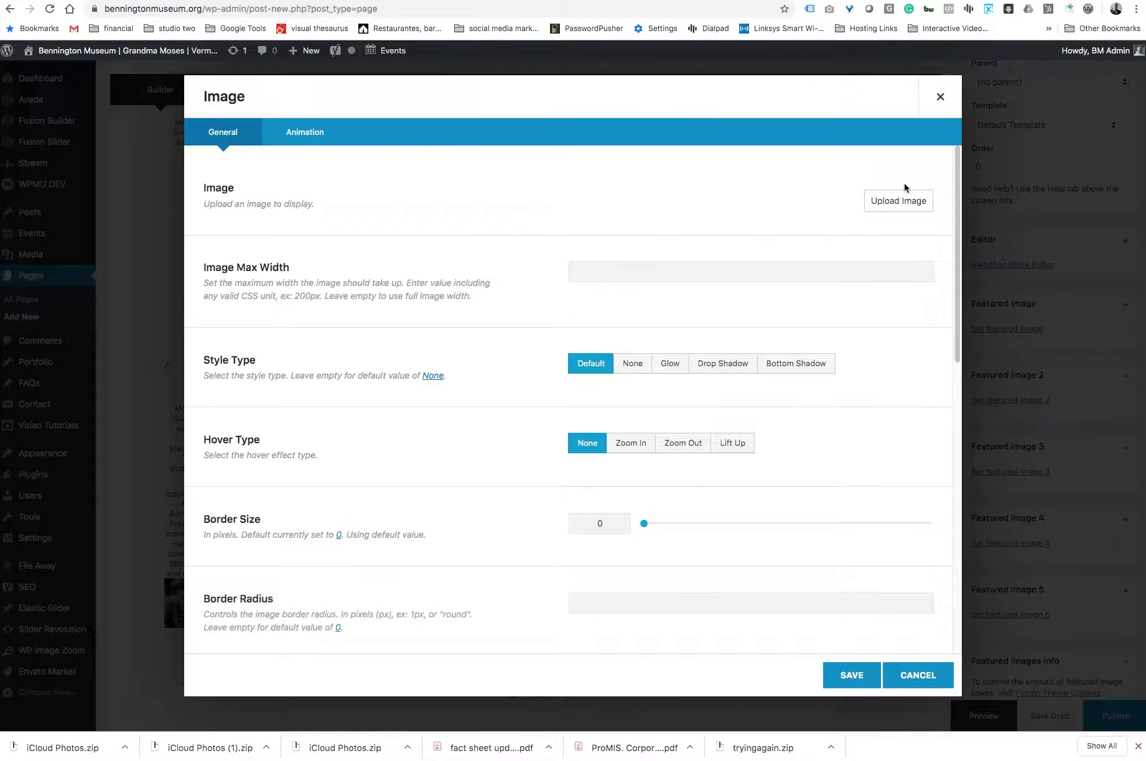
{"action": "left_click", "coordinate": [897, 200]}
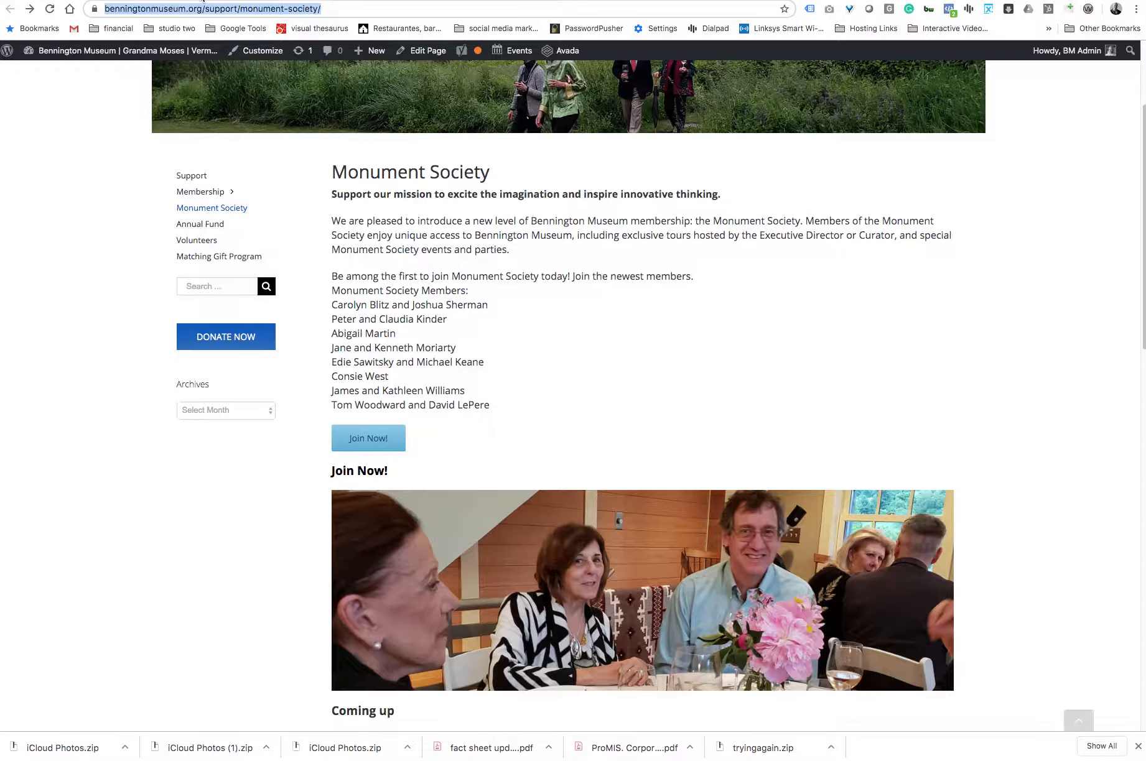
{"action": "left_click", "coordinate": [149, 0]}
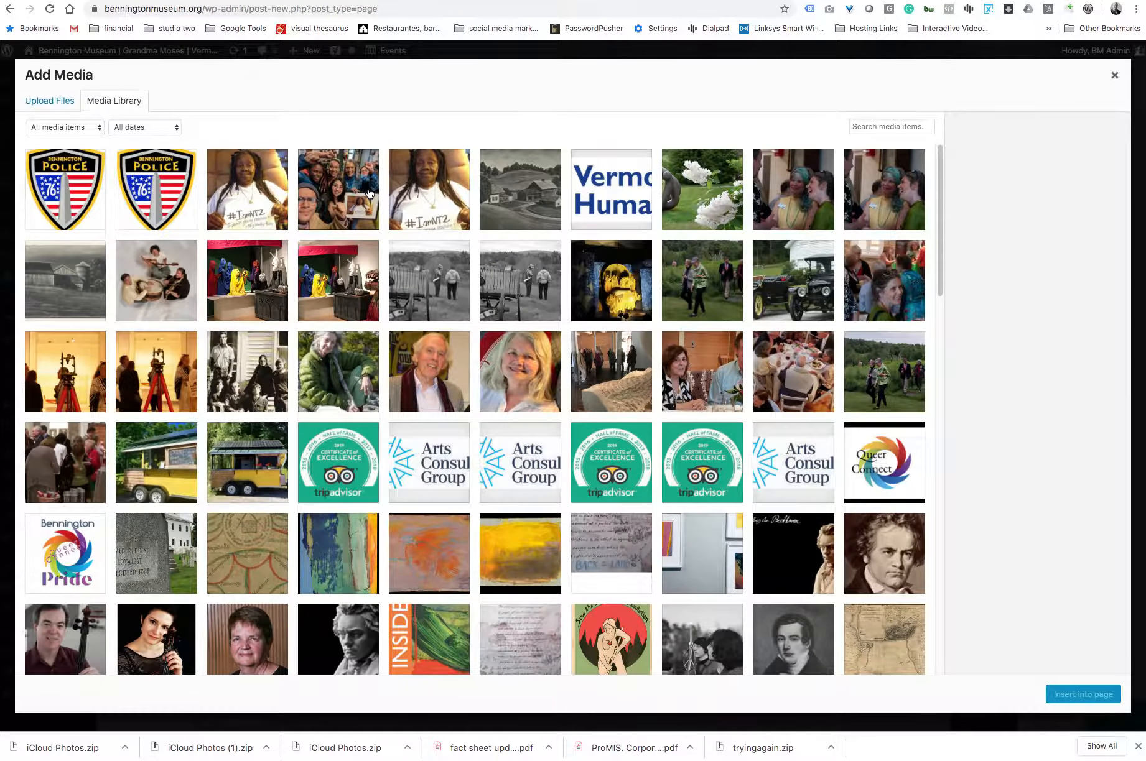
{"action": "left_click", "coordinate": [734, 403]}
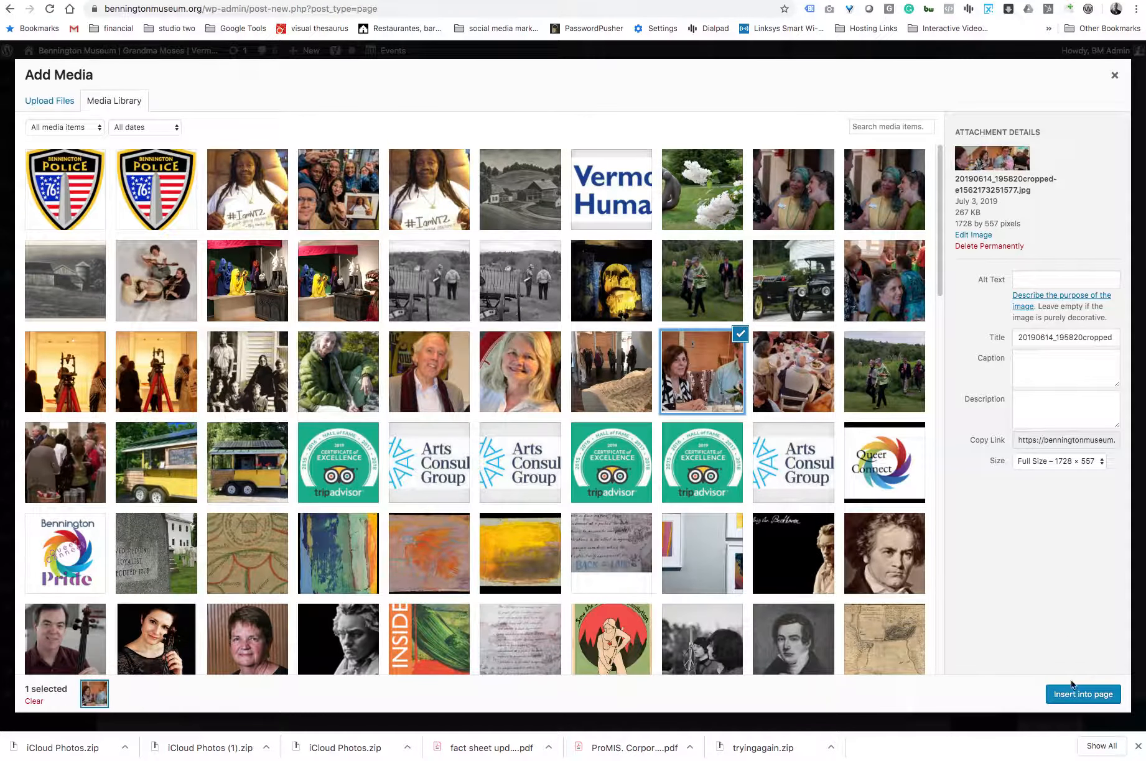
{"action": "left_click", "coordinate": [1061, 695]}
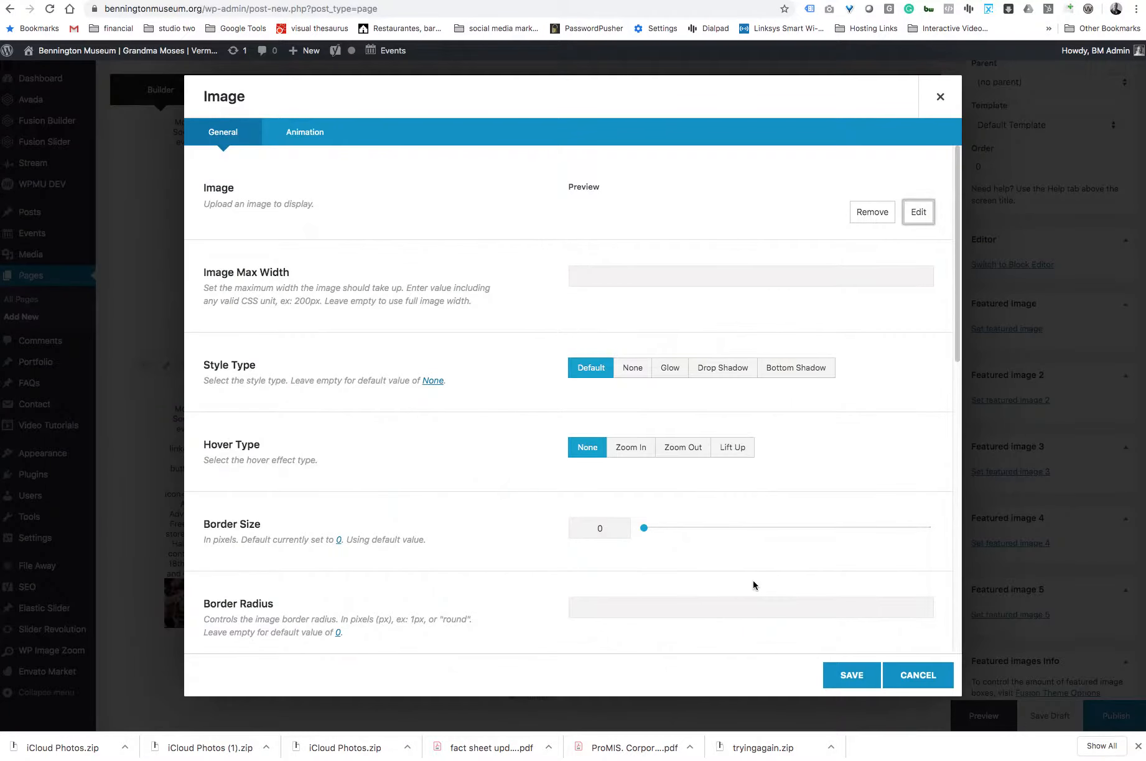
{"action": "left_click", "coordinate": [860, 683]}
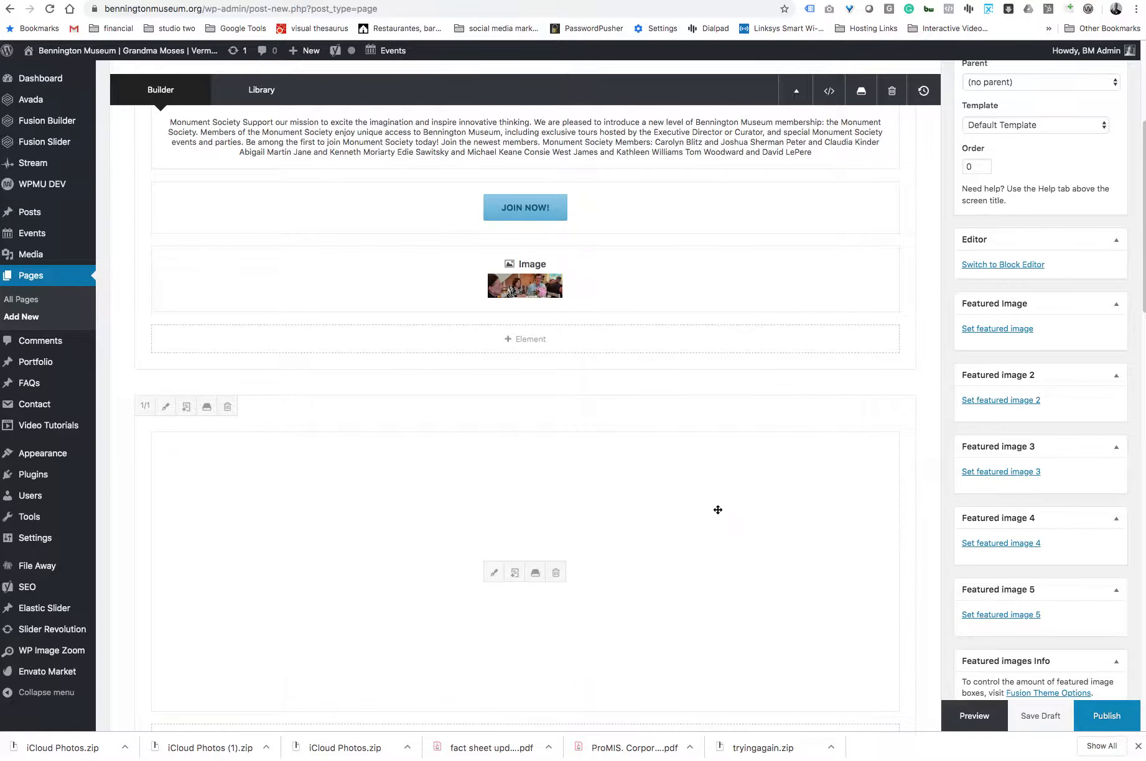
In the second column's text block HTML source, delete everything before the "Coming up" heading, and save the block
{"action": "left_click", "coordinate": [491, 566]}
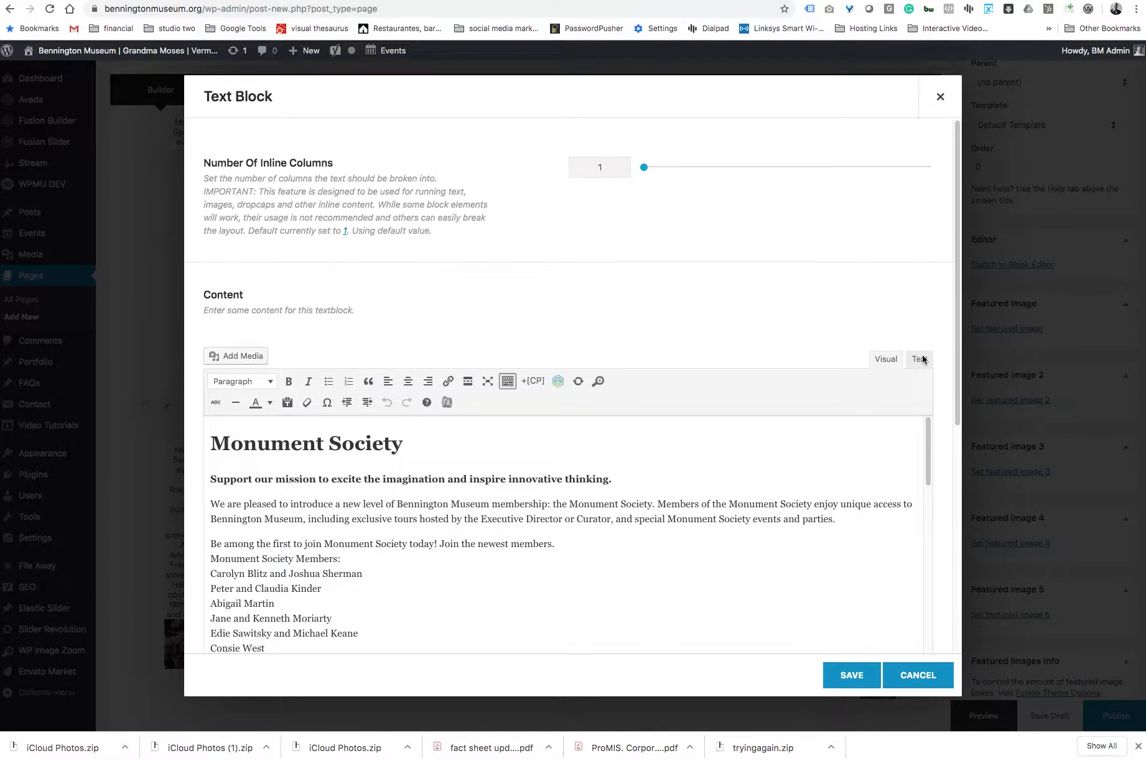
{"action": "left_click", "coordinate": [920, 360]}
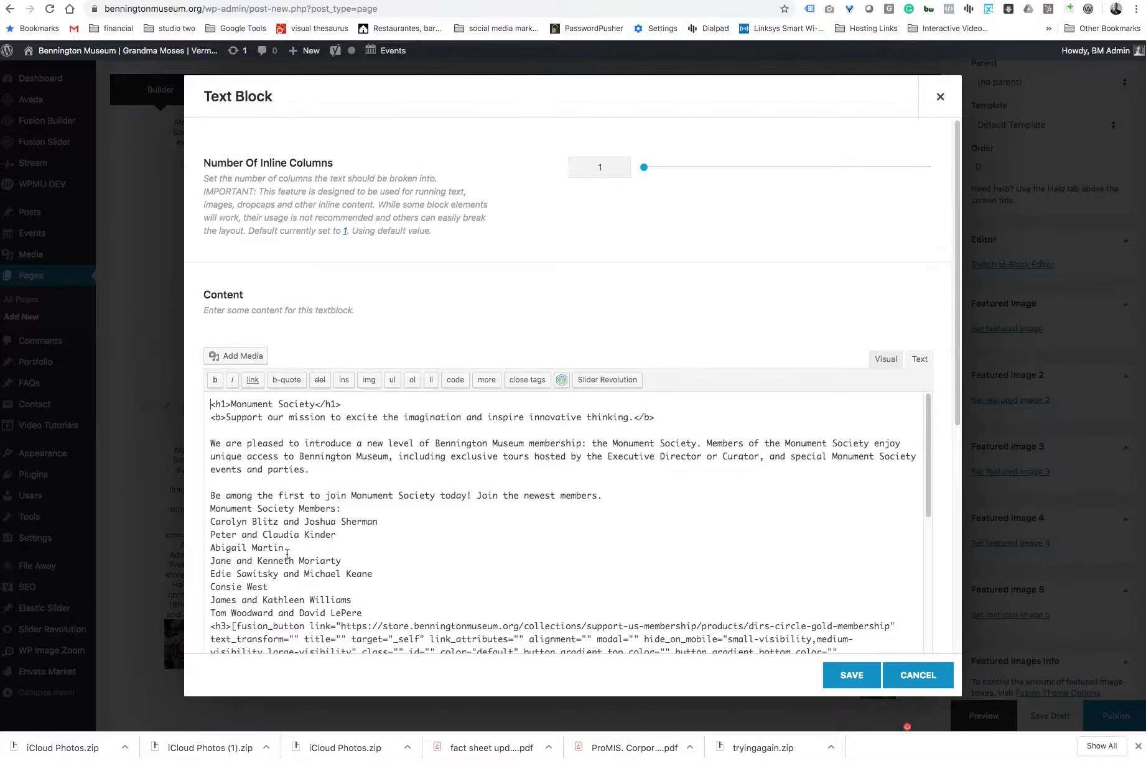
{"action": "scroll", "coordinate": [329, 552], "scroll_direction": "down", "scroll_amount": 5}
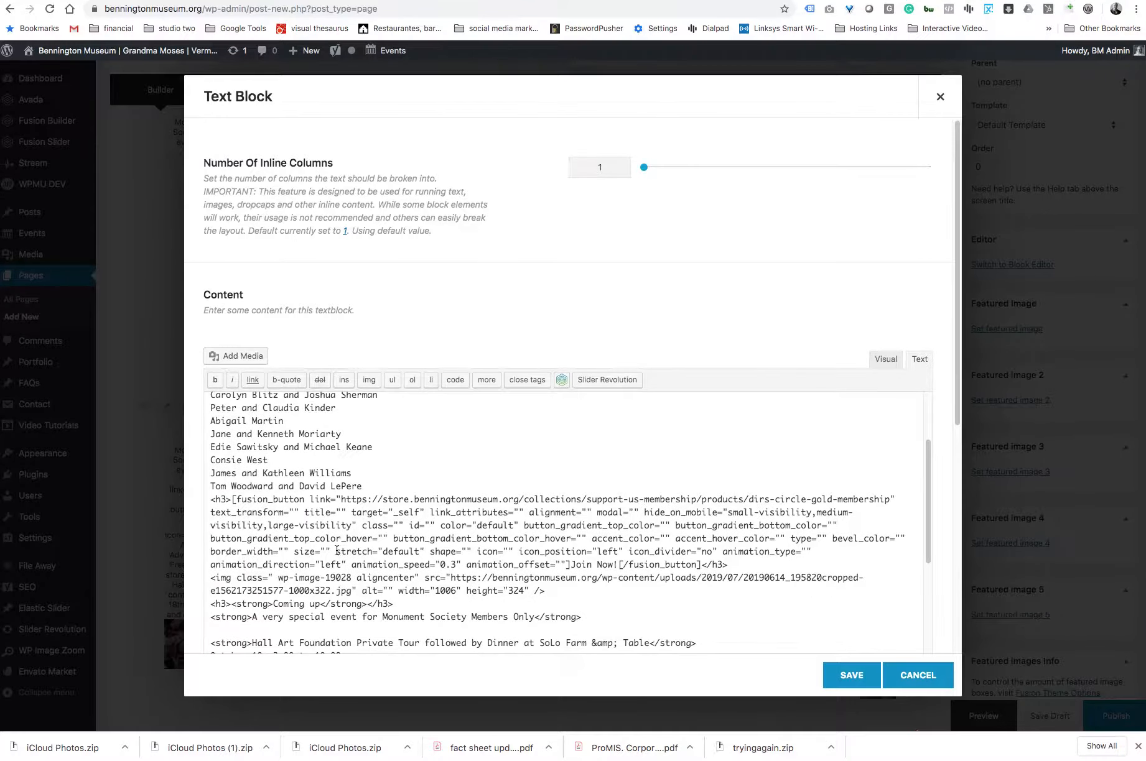
{"action": "scroll", "coordinate": [336, 551], "scroll_direction": "down", "scroll_amount": 1}
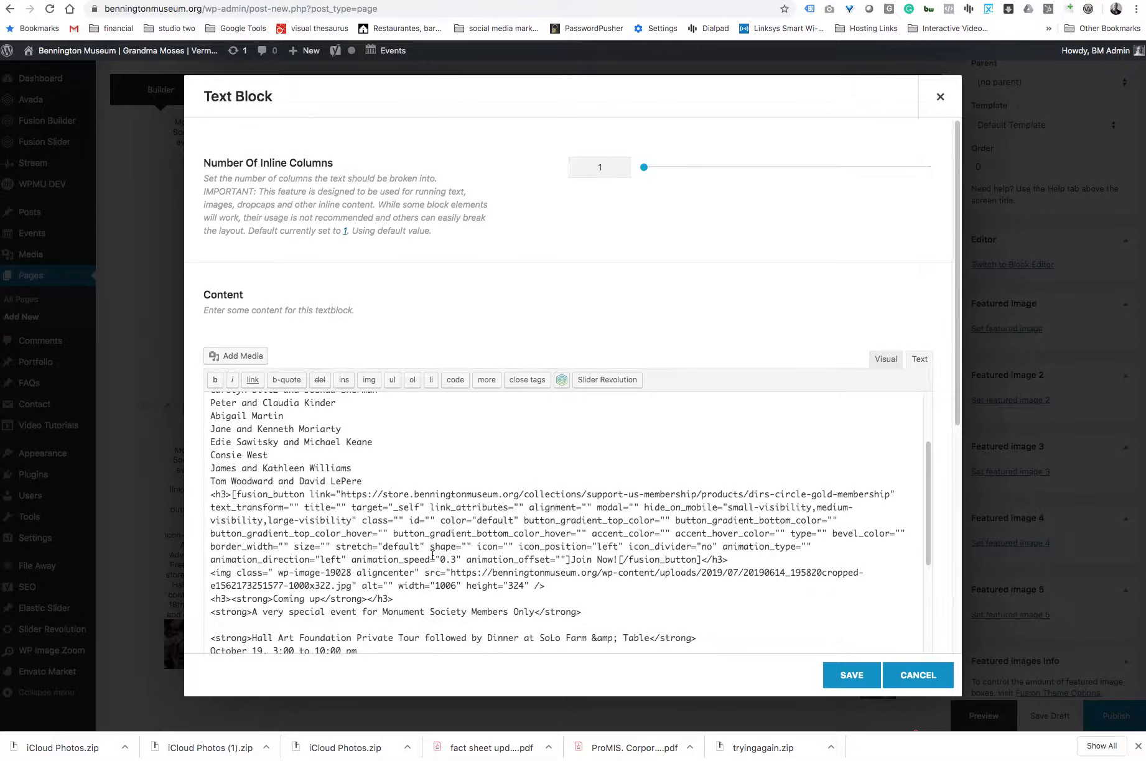
{"action": "left_click", "coordinate": [555, 587], "text": "shift"}
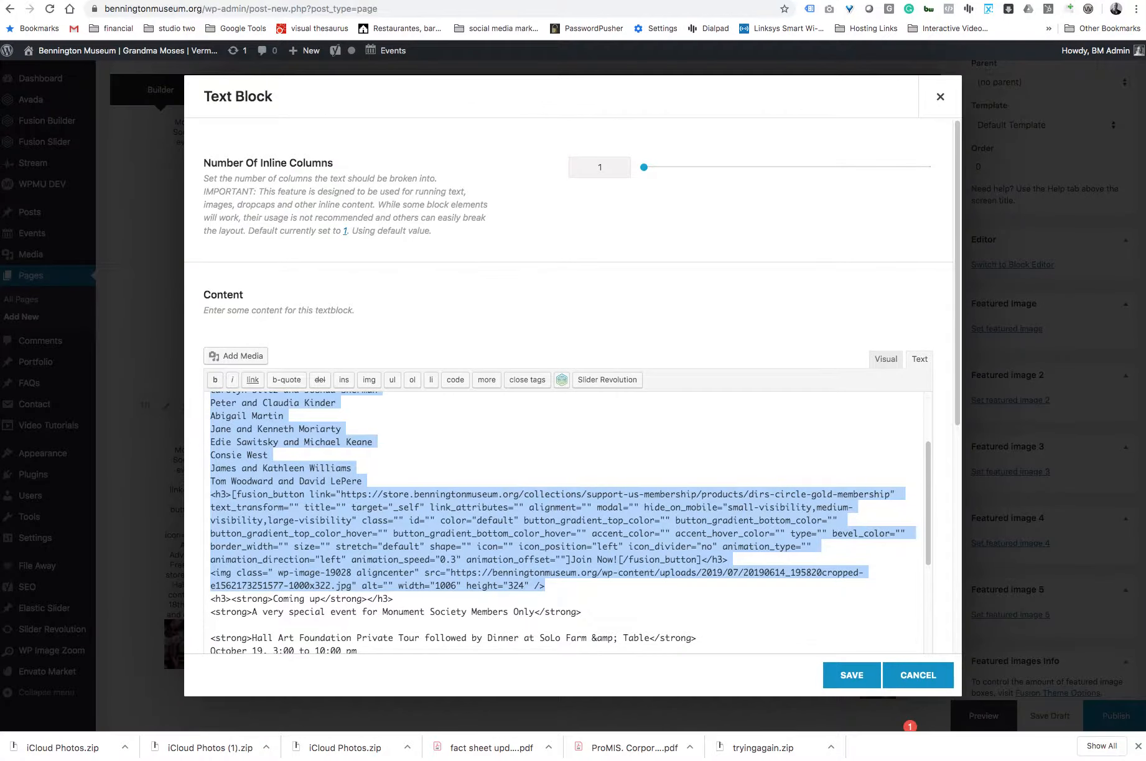
{"action": "key", "text": "BackSpace"}
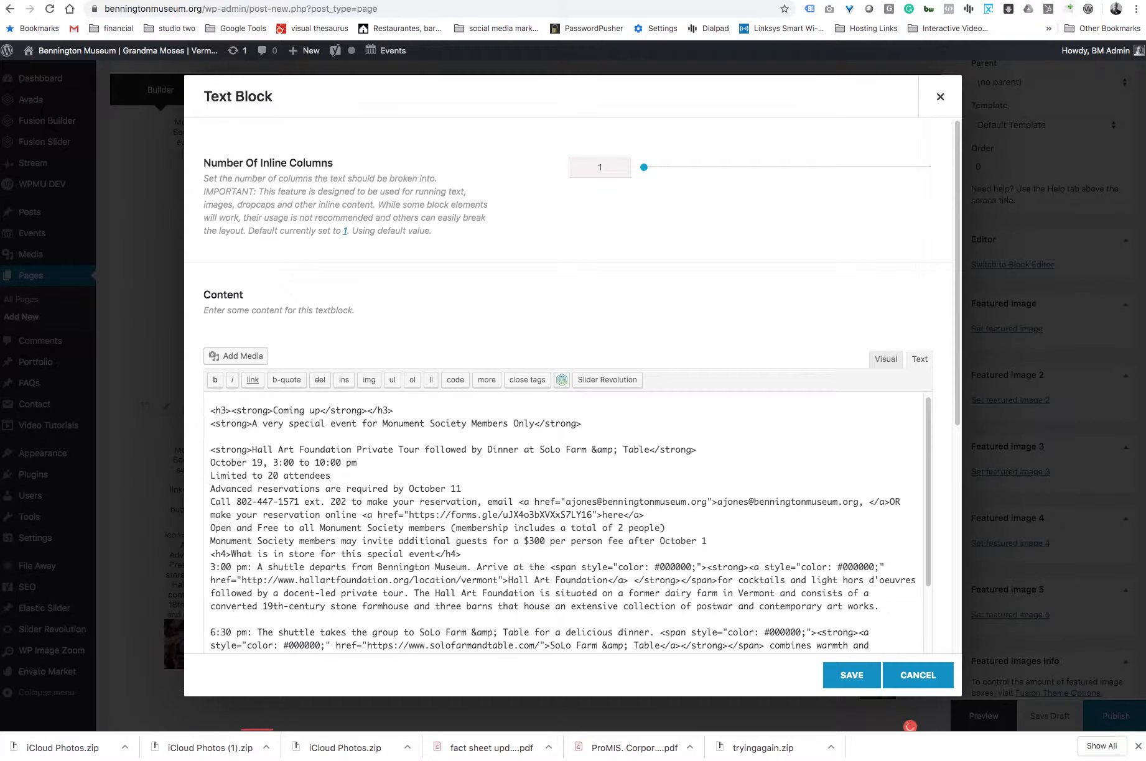
{"action": "key", "text": "Delete"}
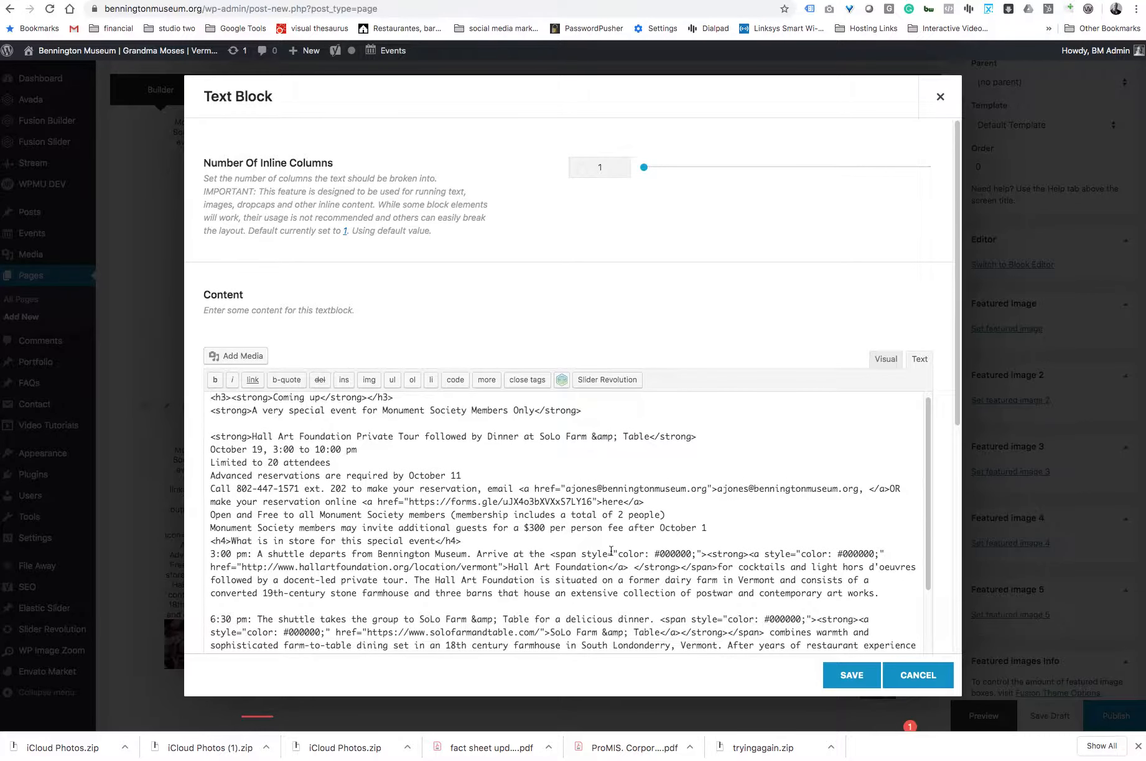
{"action": "left_click", "coordinate": [850, 675]}
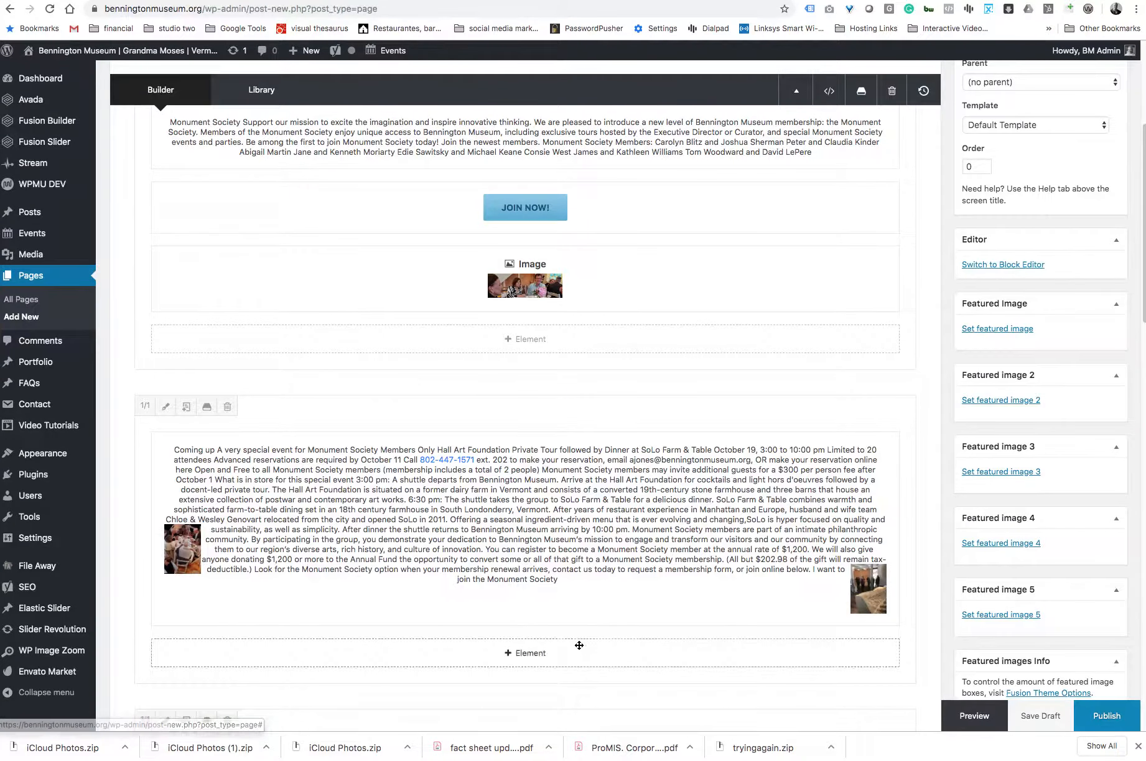
Delete the third column holding the duplicate of the full page content
{"action": "scroll", "coordinate": [578, 645], "scroll_direction": "down", "scroll_amount": 2}
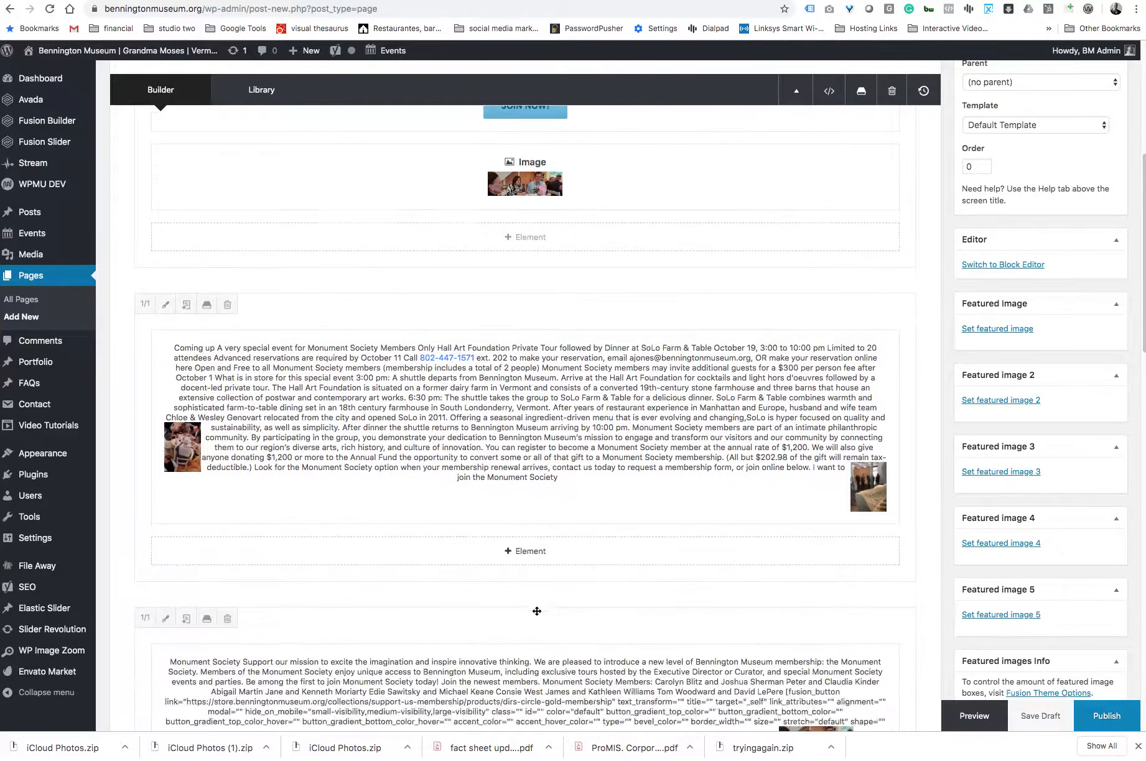
{"action": "left_click", "coordinate": [228, 619]}
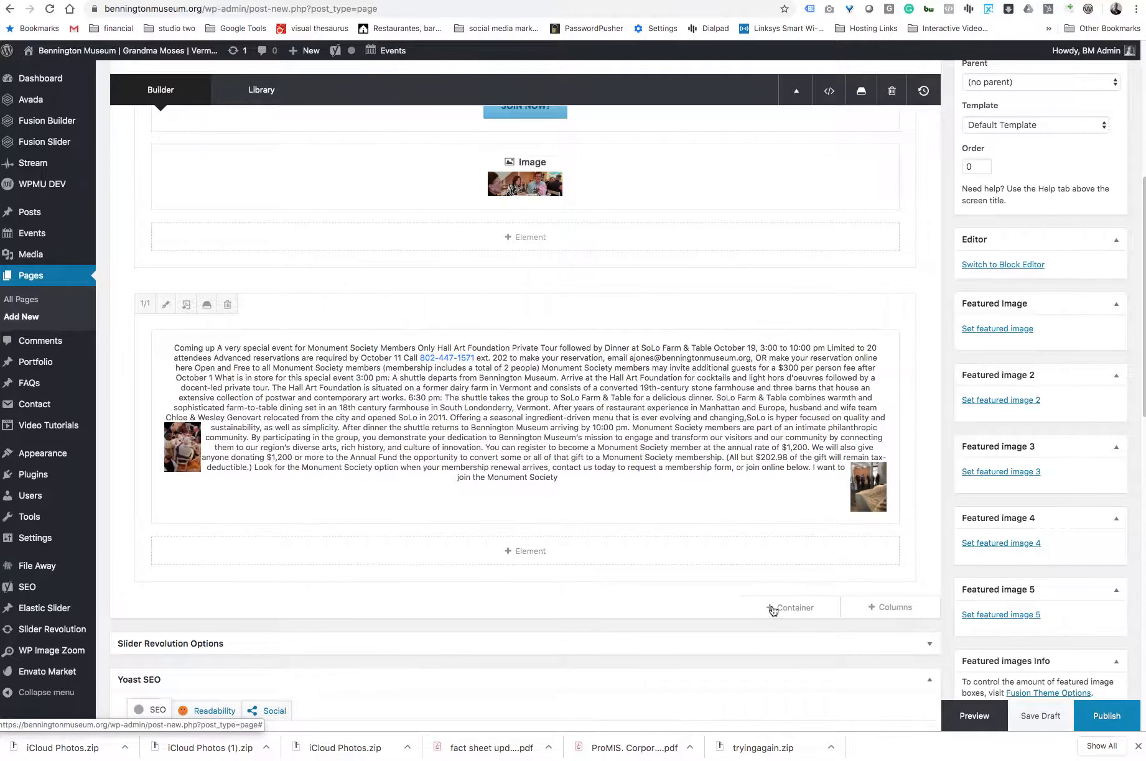
Insert a container with 1/3 and 2/3 columns below the content, and another with 2/3 and 1/3 columns beneath it
{"action": "left_click", "coordinate": [773, 609]}
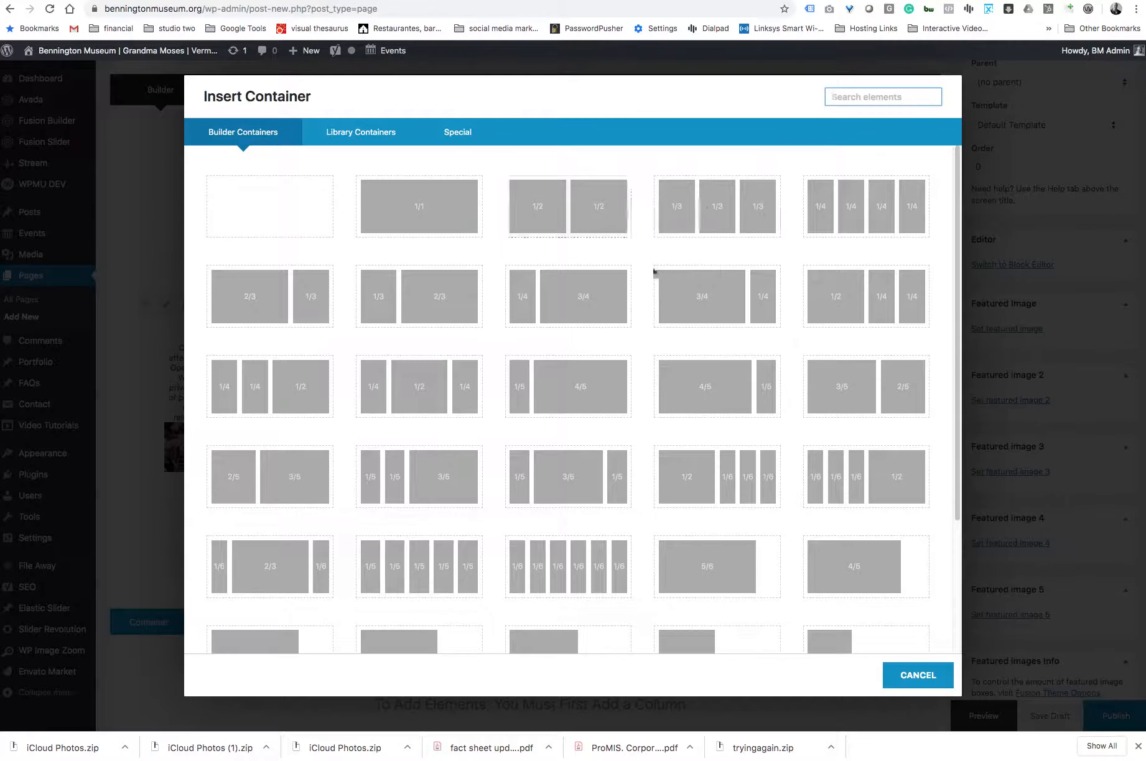
{"action": "left_click", "coordinate": [425, 311]}
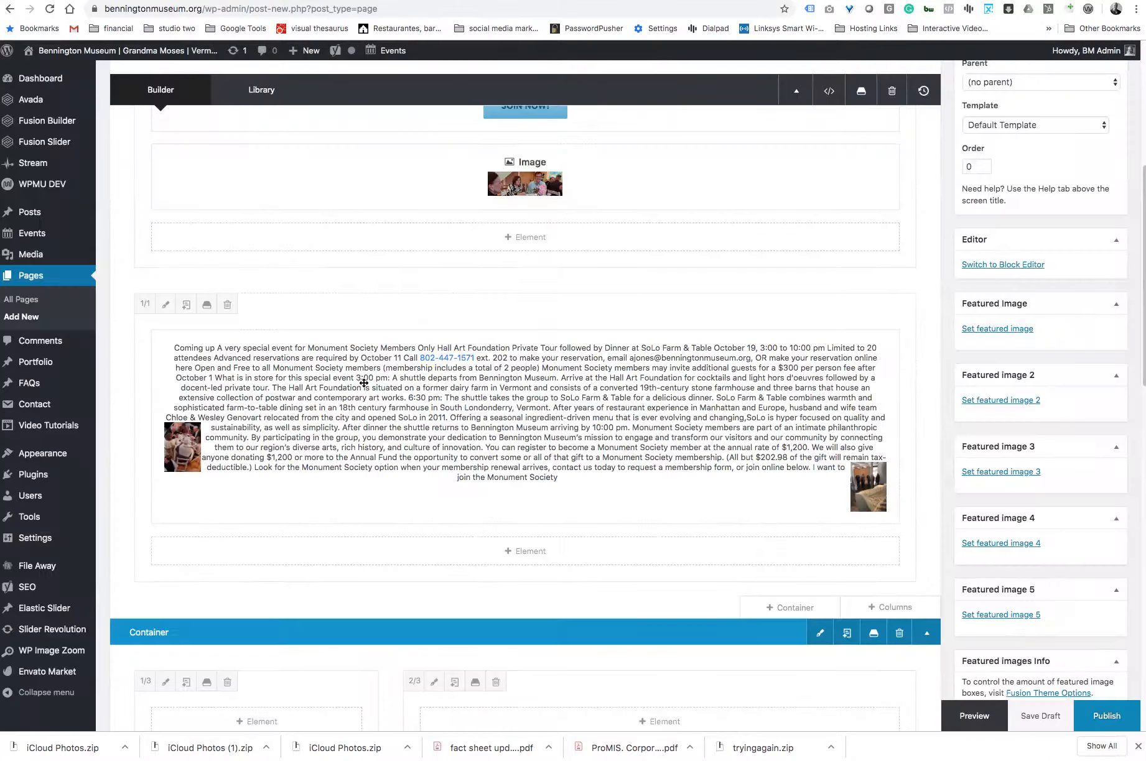
{"action": "scroll", "coordinate": [267, 646], "scroll_direction": "down", "scroll_amount": 3}
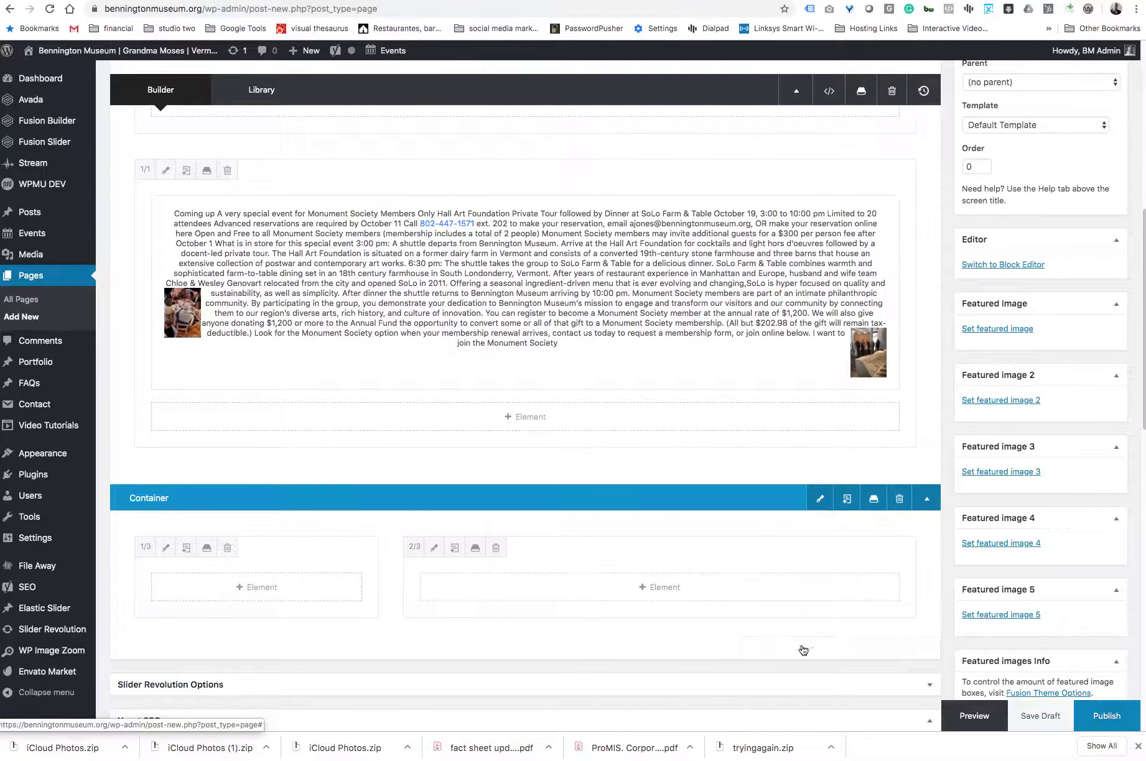
{"action": "left_click", "coordinate": [789, 648]}
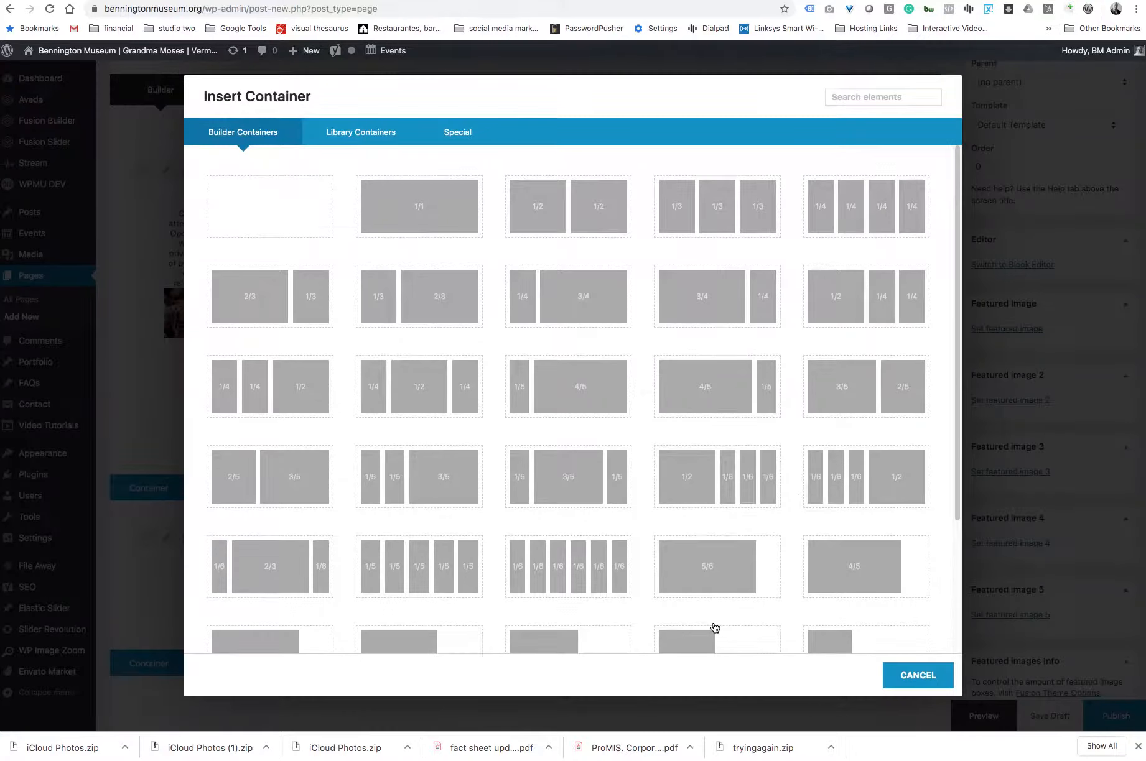
{"action": "left_click", "coordinate": [276, 302]}
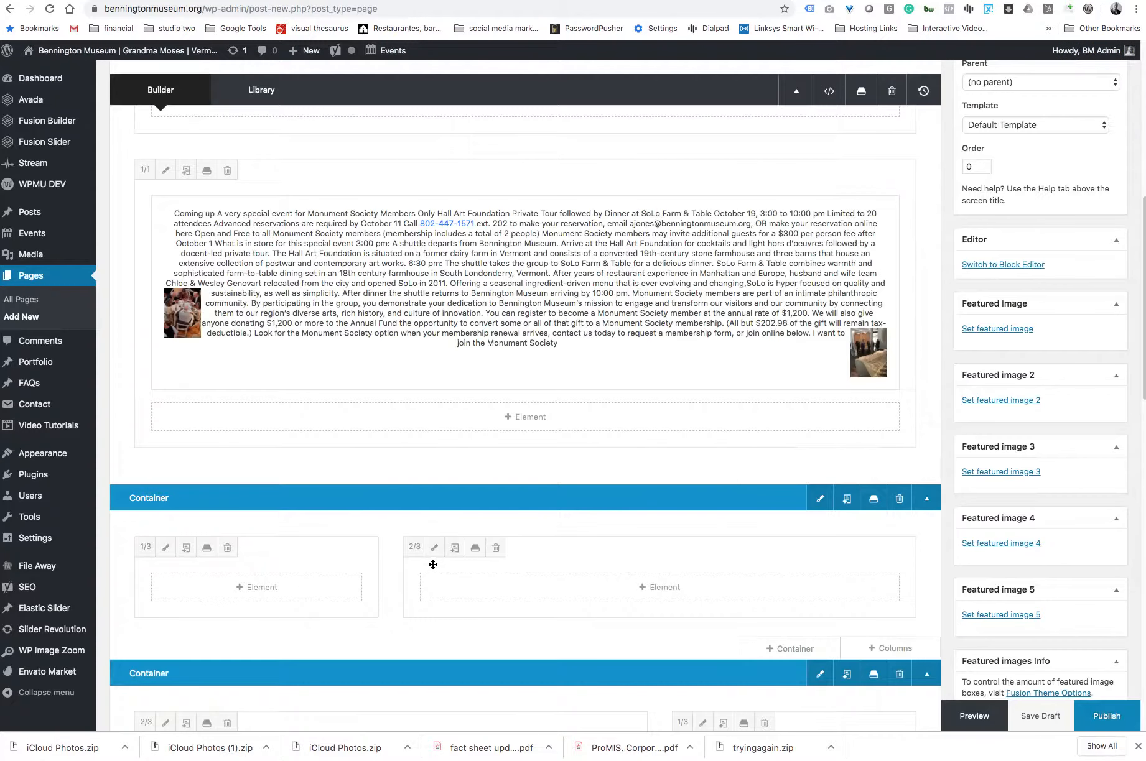
Delete both empty containers below the "Coming up" column
{"action": "scroll", "coordinate": [448, 555], "scroll_direction": "down", "scroll_amount": 2}
{"action": "scroll", "coordinate": [503, 563], "scroll_direction": "down", "scroll_amount": 1}
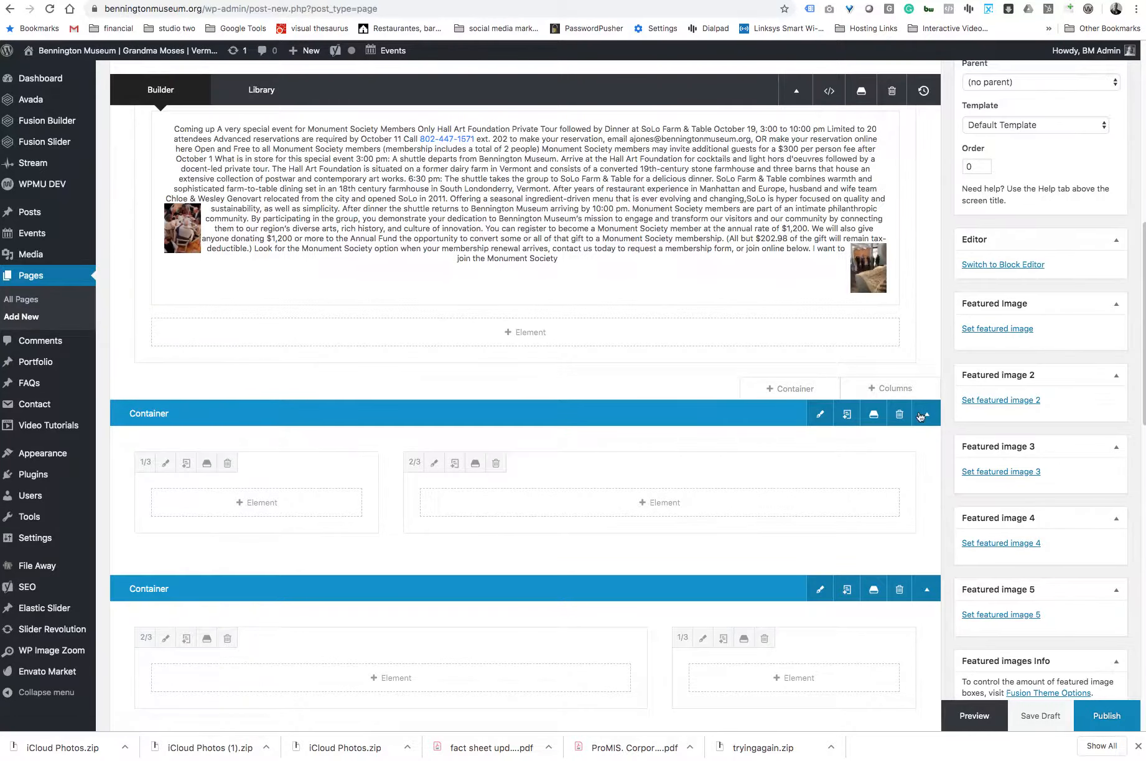
{"action": "left_click", "coordinate": [899, 589]}
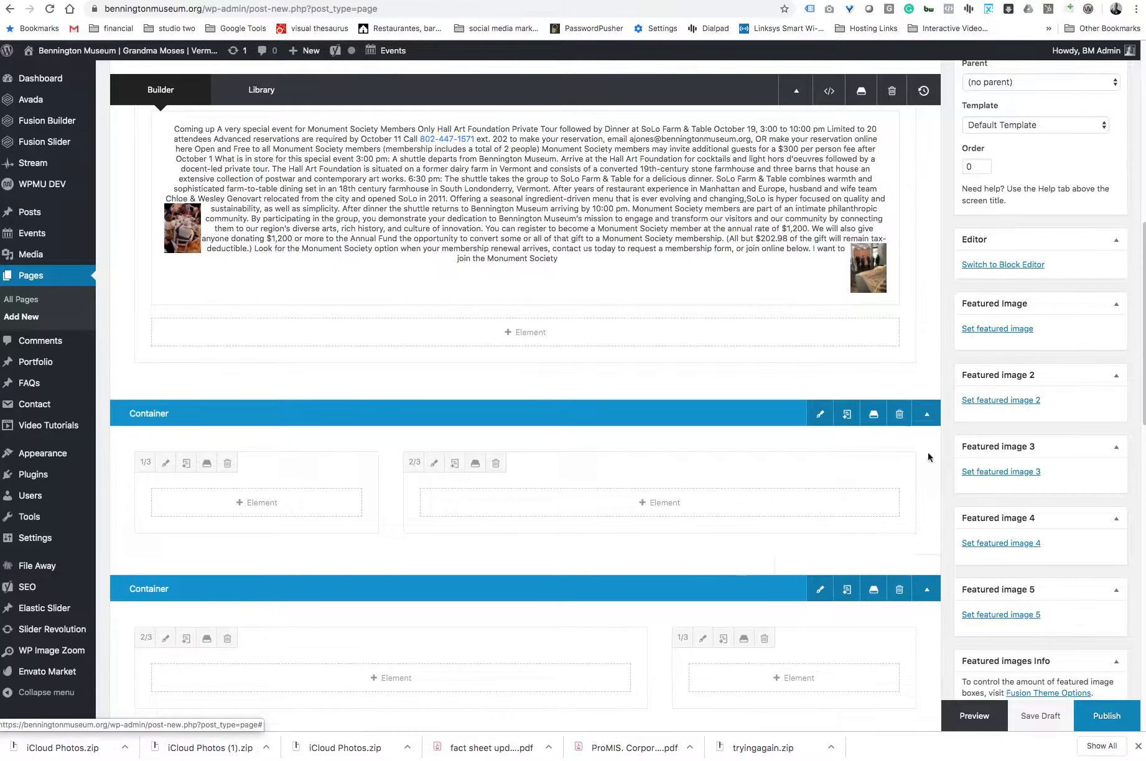
{"action": "left_click", "coordinate": [900, 416]}
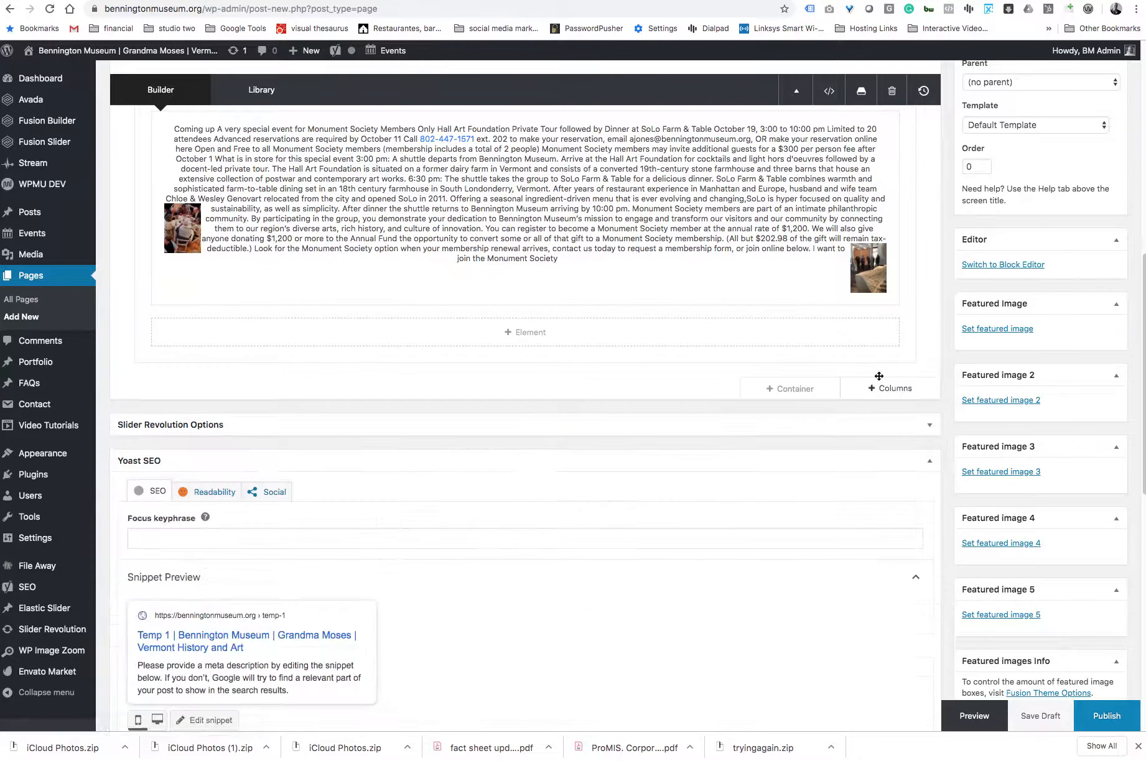
Preview the page and check the text, the Join Now! button, the image and the "Coming up" content down to the footer
{"action": "scroll", "coordinate": [884, 356], "scroll_direction": "up", "scroll_amount": 5}
{"action": "scroll", "coordinate": [880, 382], "scroll_direction": "up", "scroll_amount": 2}
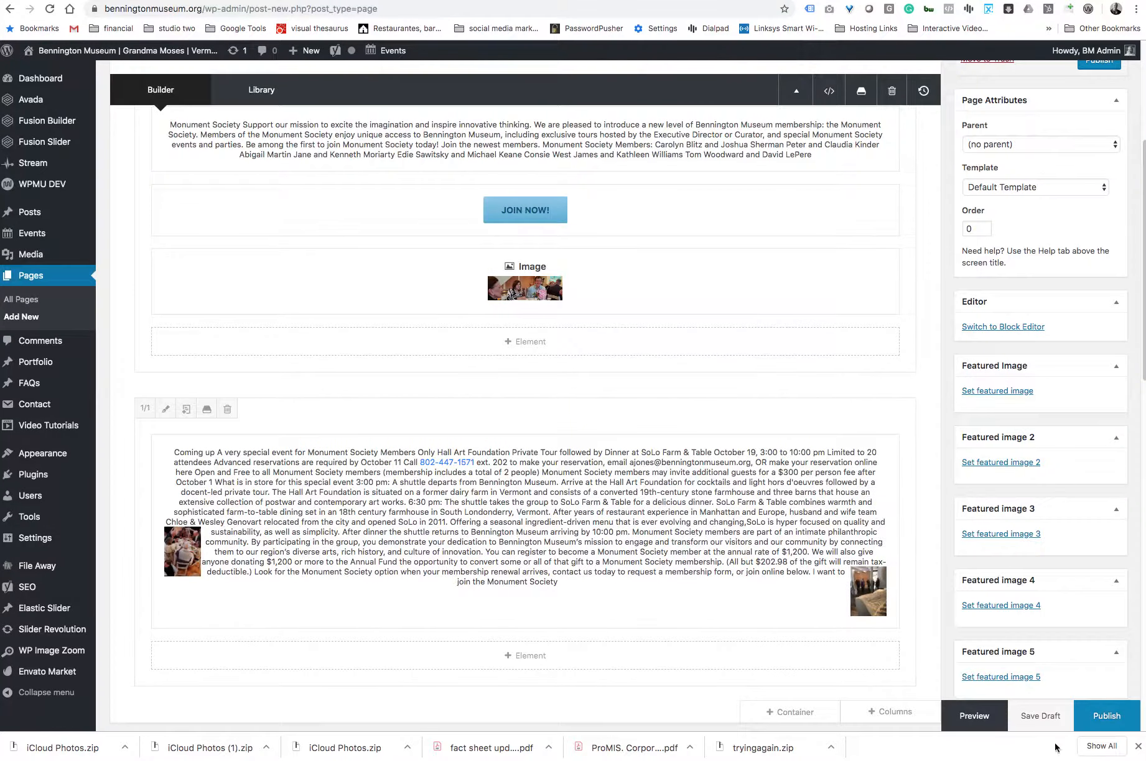
{"action": "left_click", "coordinate": [966, 716]}
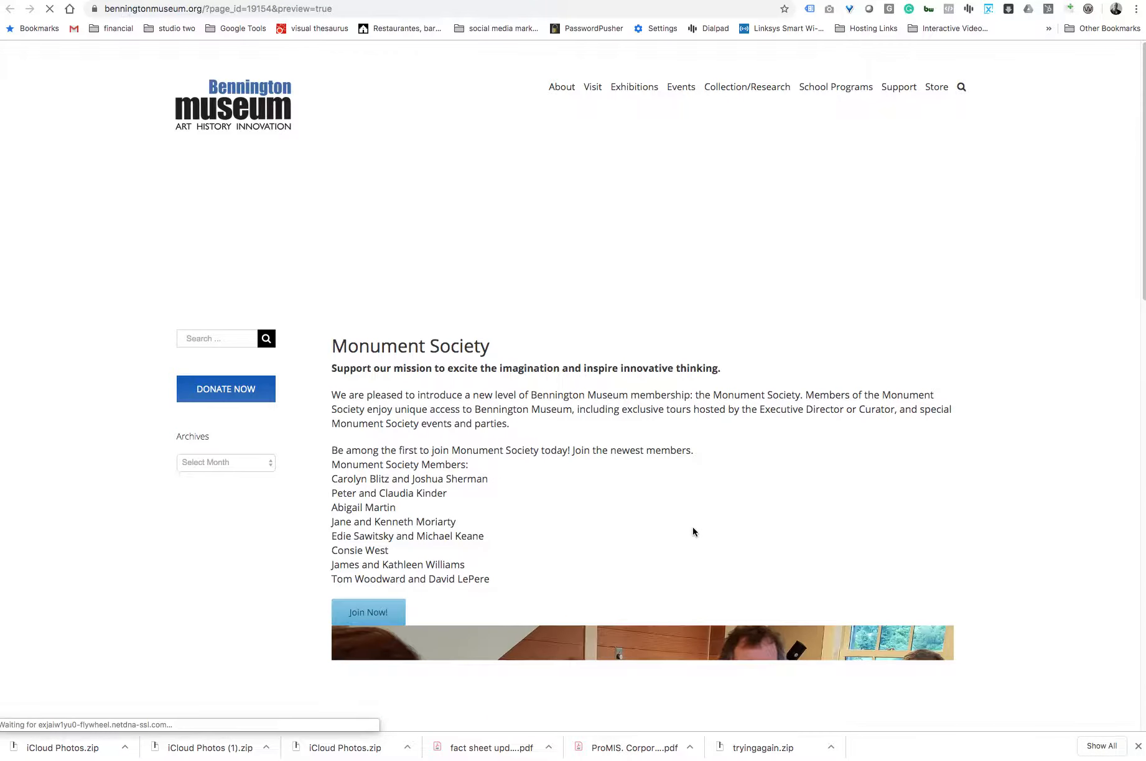
{"action": "scroll", "coordinate": [631, 504], "scroll_direction": "down", "scroll_amount": 5}
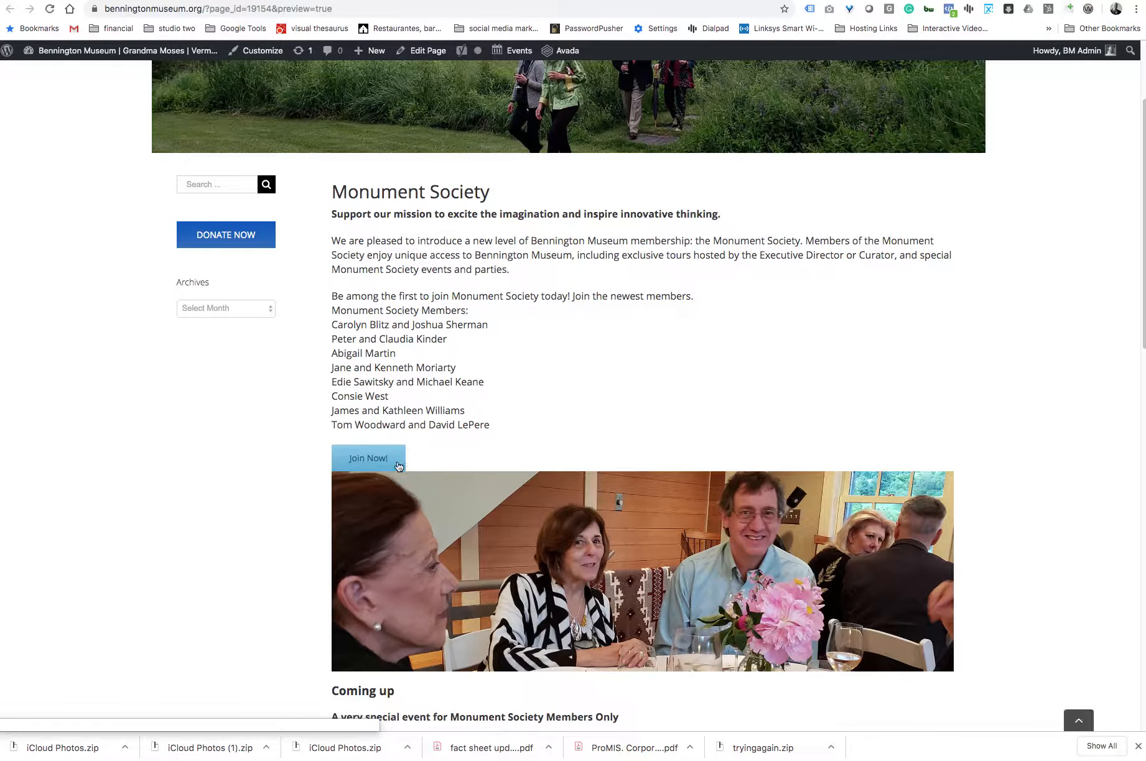
{"action": "scroll", "coordinate": [411, 548], "scroll_direction": "down", "scroll_amount": 1}
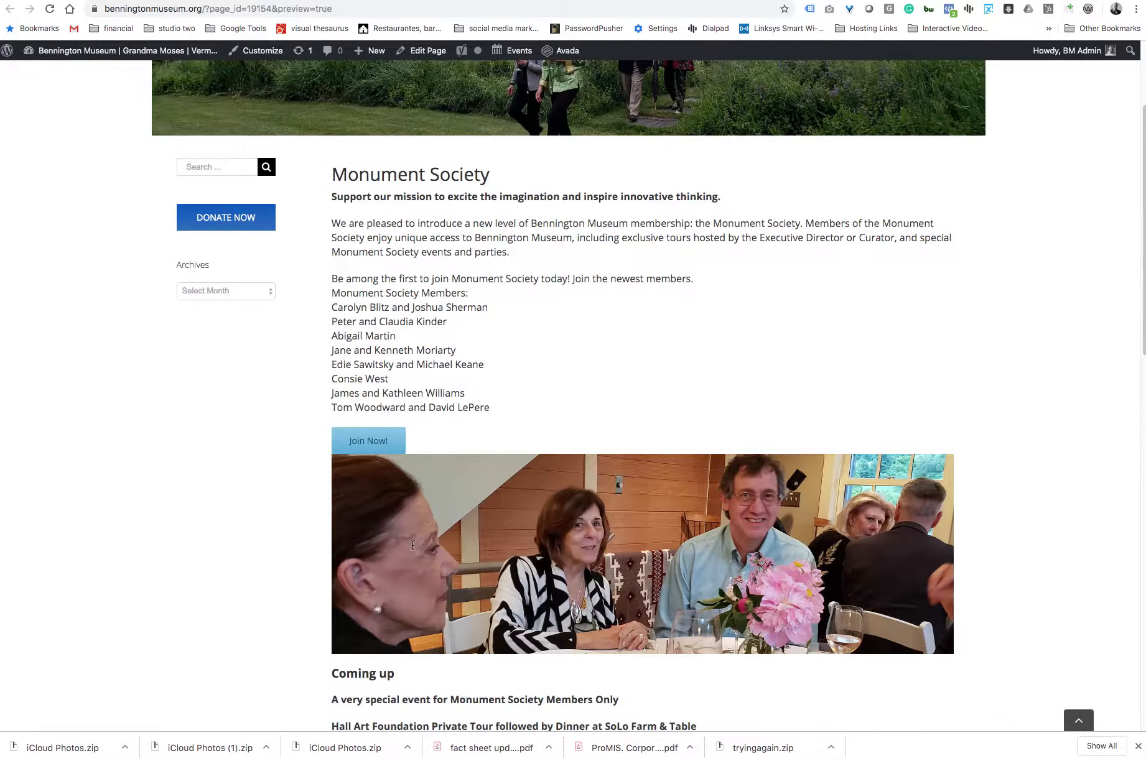
{"action": "scroll", "coordinate": [412, 545], "scroll_direction": "down", "scroll_amount": 20}
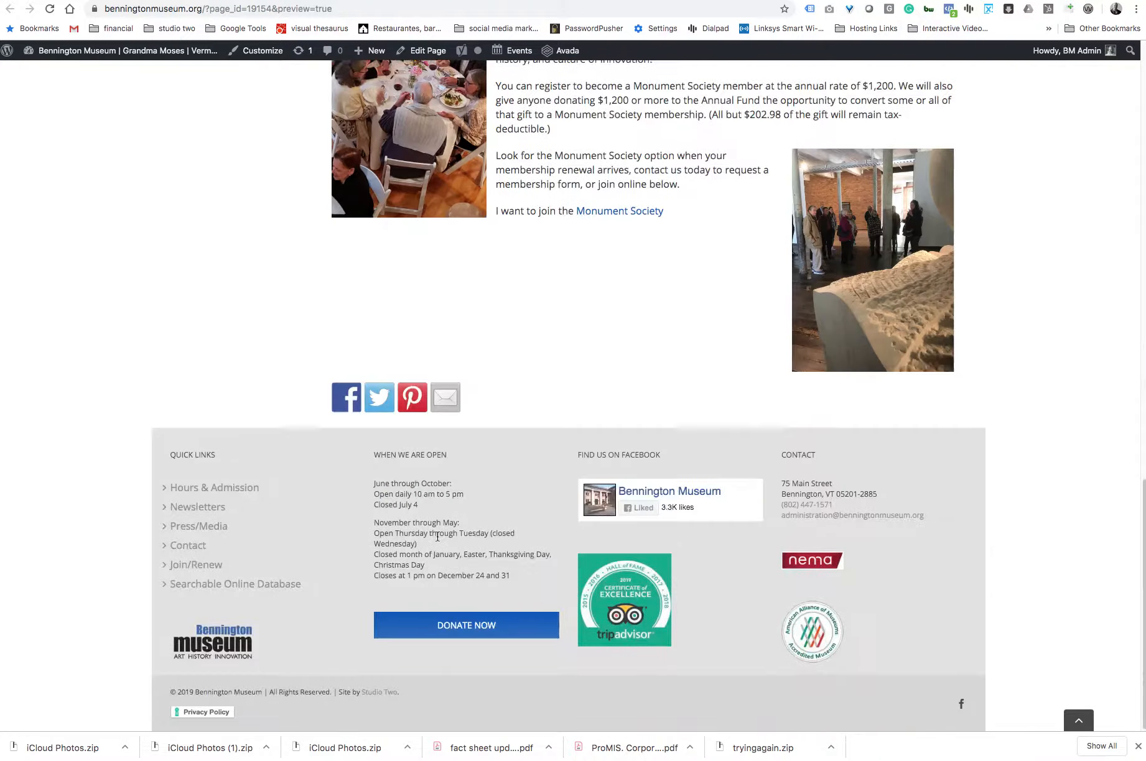
{"action": "scroll", "coordinate": [437, 535], "scroll_direction": "up", "scroll_amount": 20}
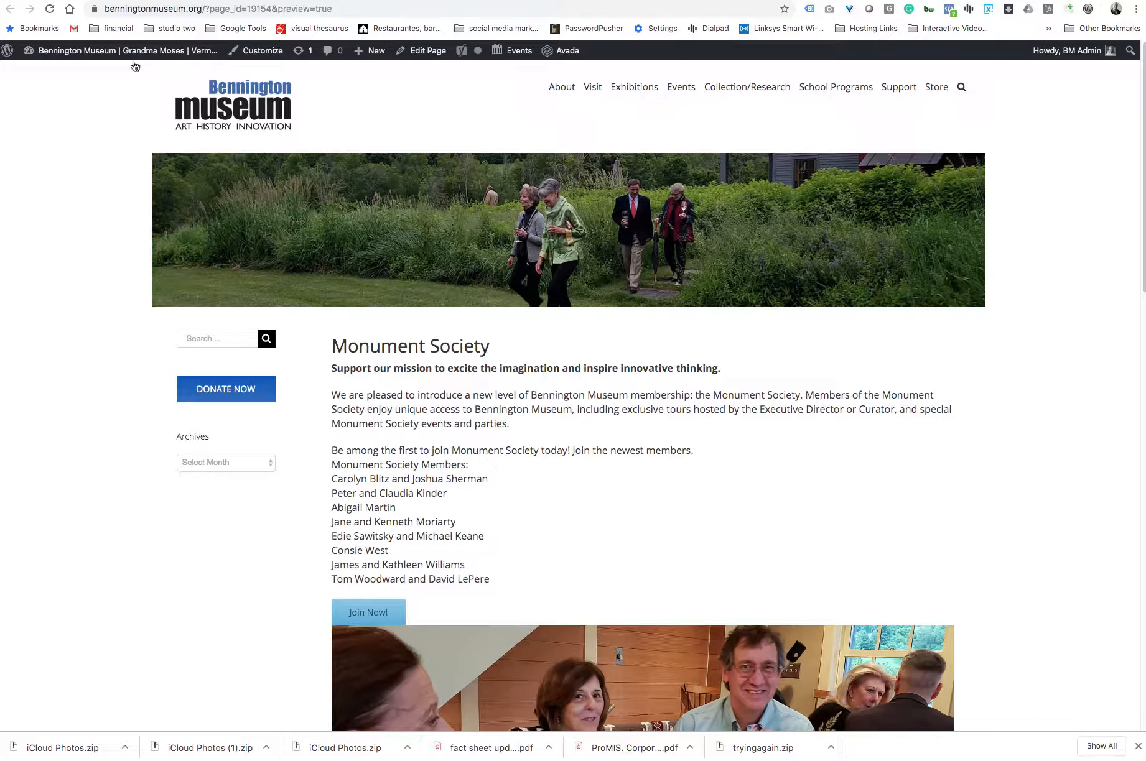
Return to the page editor and add a Separator element below the image in the first column, with a 20px top margin
{"action": "left_click", "coordinate": [129, 0]}
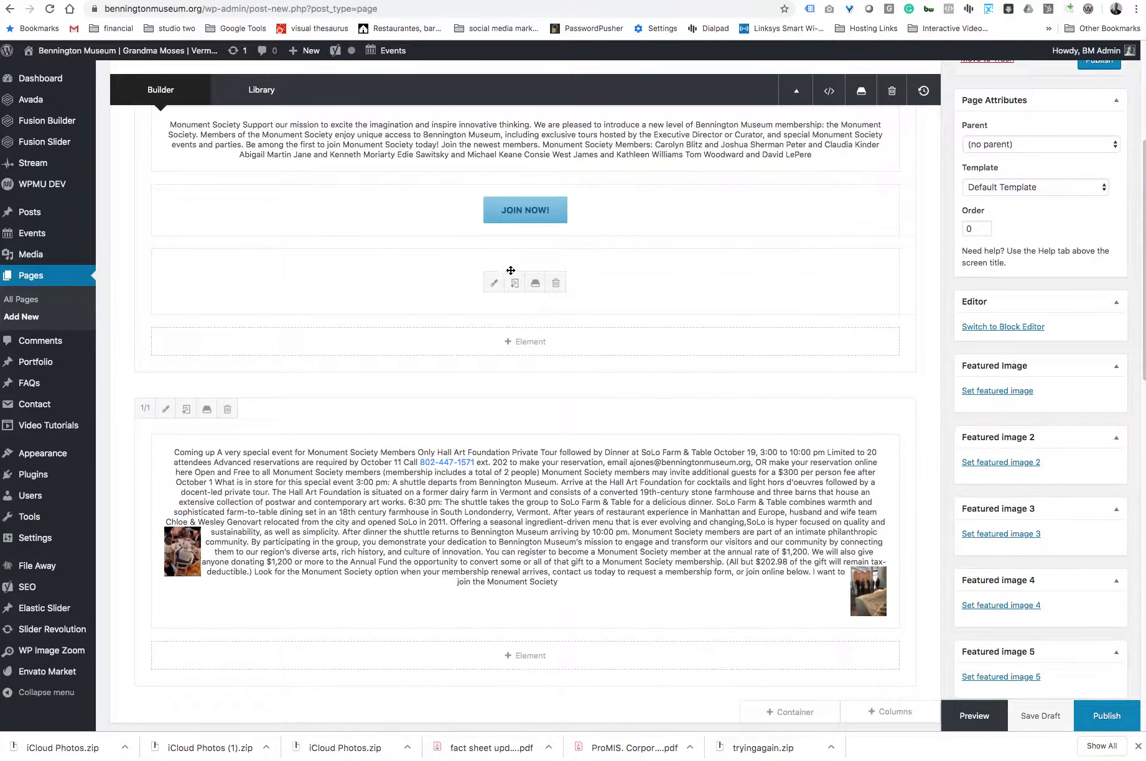
{"action": "left_click", "coordinate": [521, 347]}
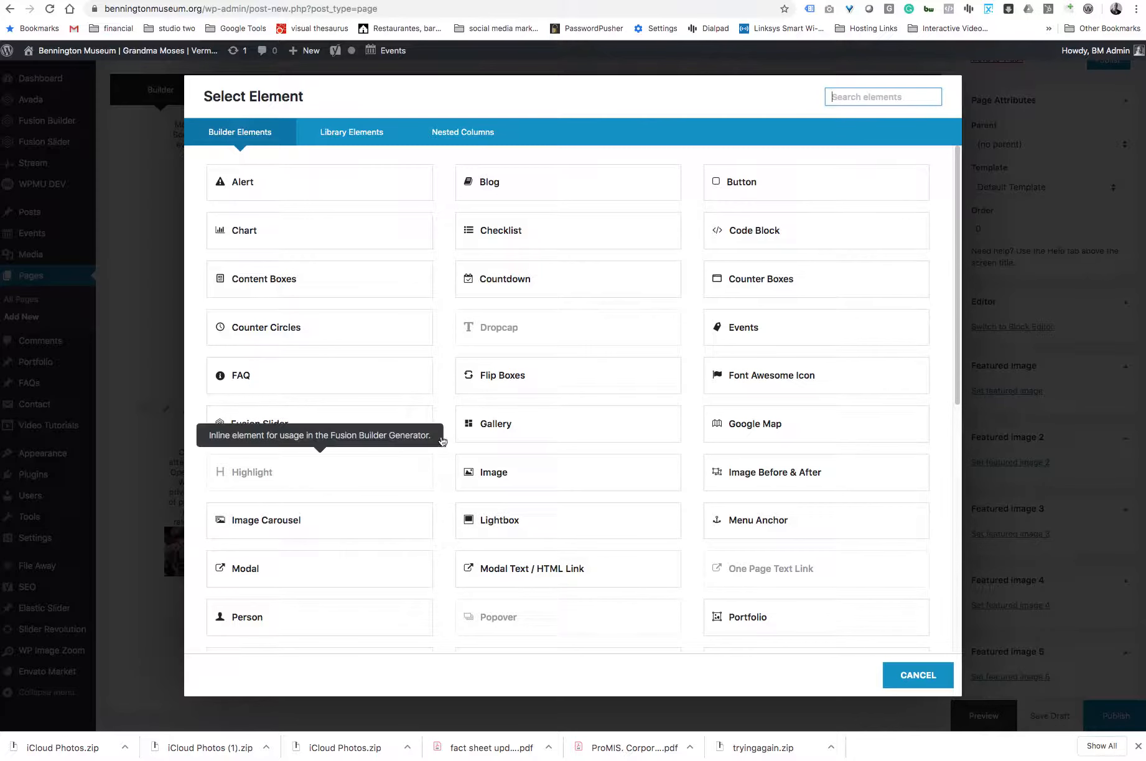
{"action": "scroll", "coordinate": [542, 421], "scroll_direction": "down", "scroll_amount": 10}
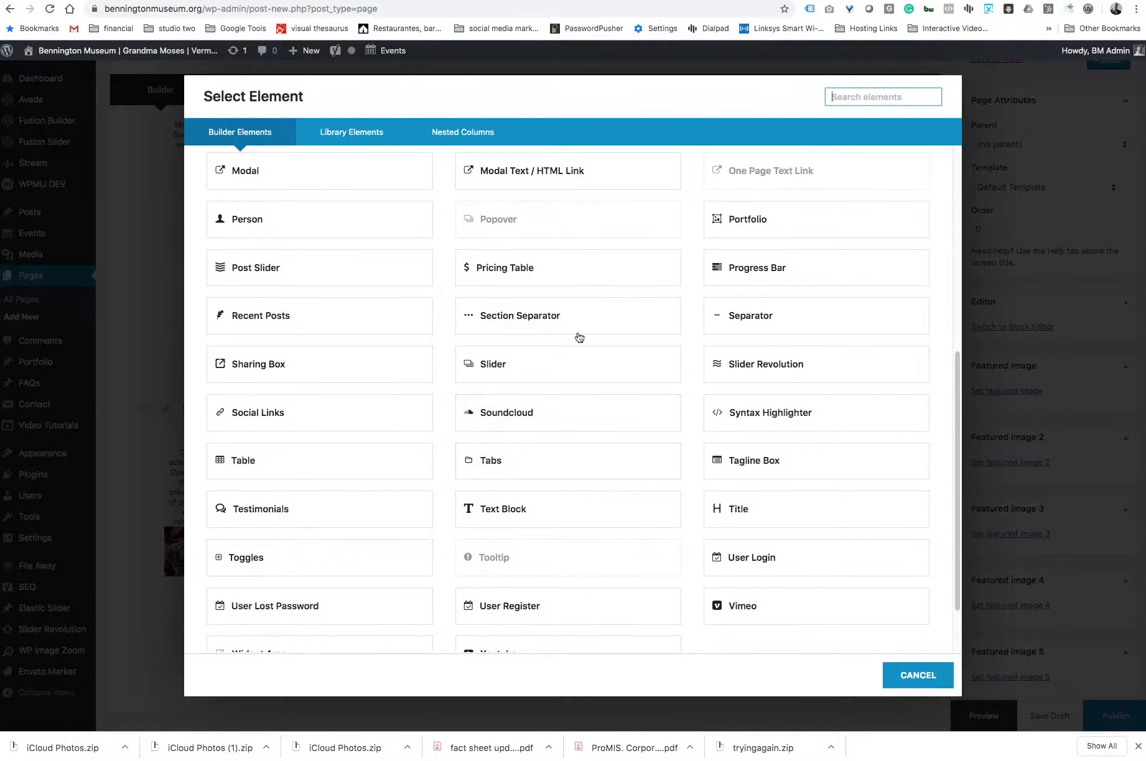
{"action": "left_click", "coordinate": [767, 318]}
{"action": "left_click", "coordinate": [300, 133]}
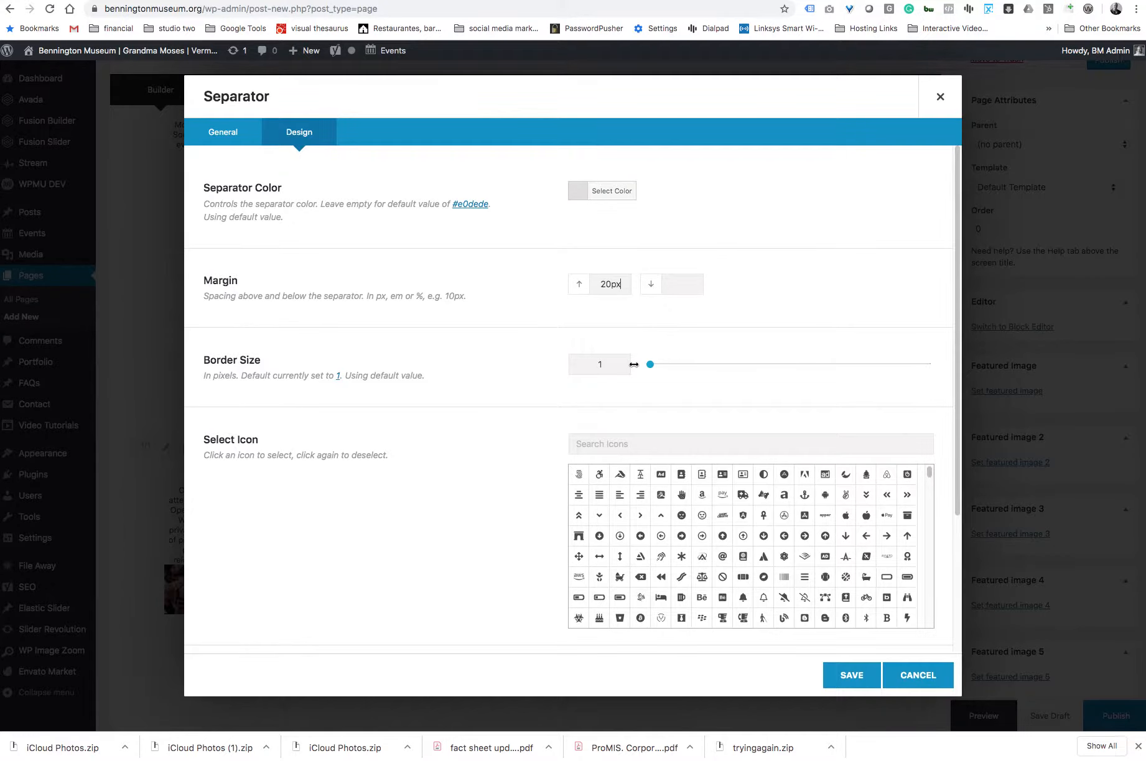
{"action": "left_click_drag", "start_coordinate": [634, 365], "coordinate": [603, 366]}
{"action": "left_click", "coordinate": [852, 678]}
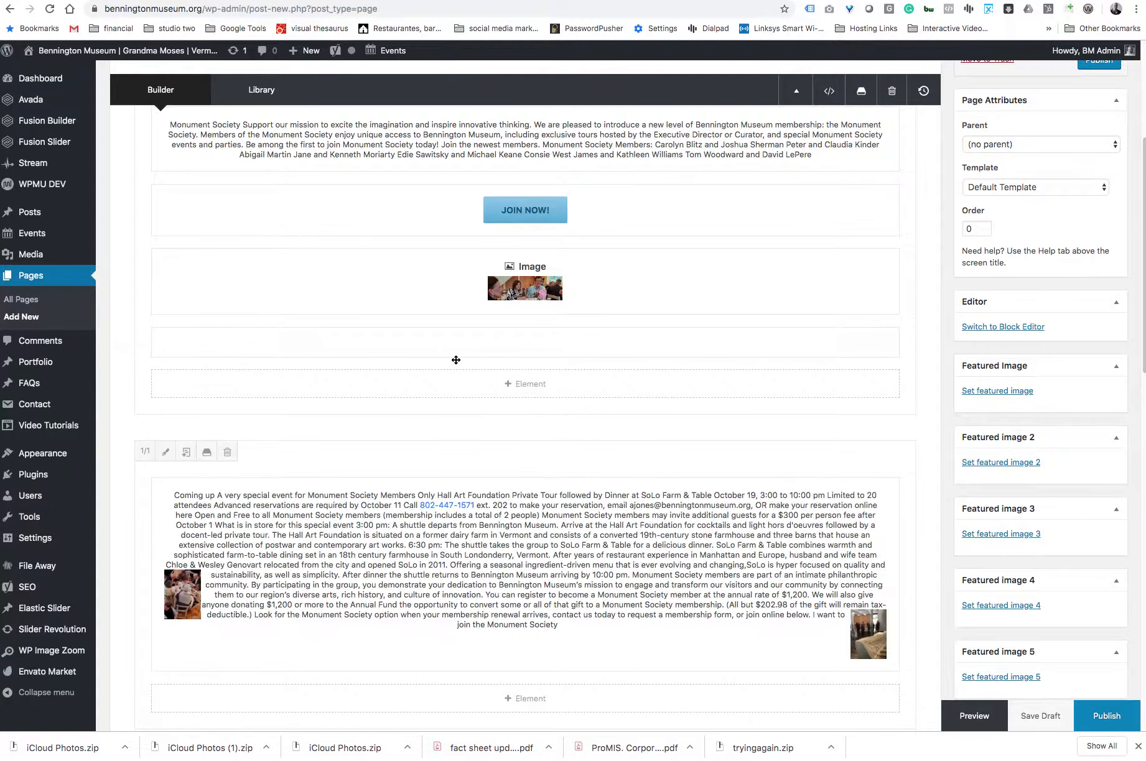
Move the separator between the Join Now! button and the image, and preview the page
{"action": "left_click_drag", "start_coordinate": [424, 343], "coordinate": [408, 254]}
{"action": "left_click_drag", "start_coordinate": [505, 222], "coordinate": [505, 223]}
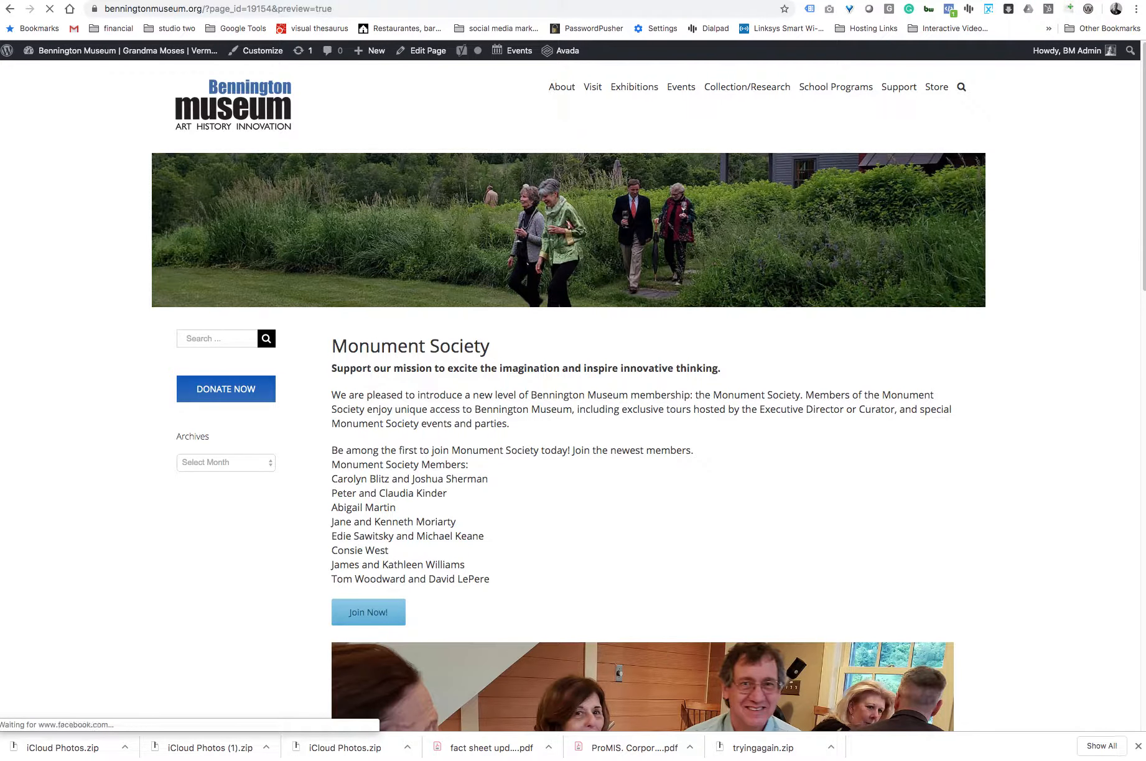
Return to the editor from the preview and save the page "Temp 1" as a draft
{"action": "key", "text": "ctrl+shift+Tab"}
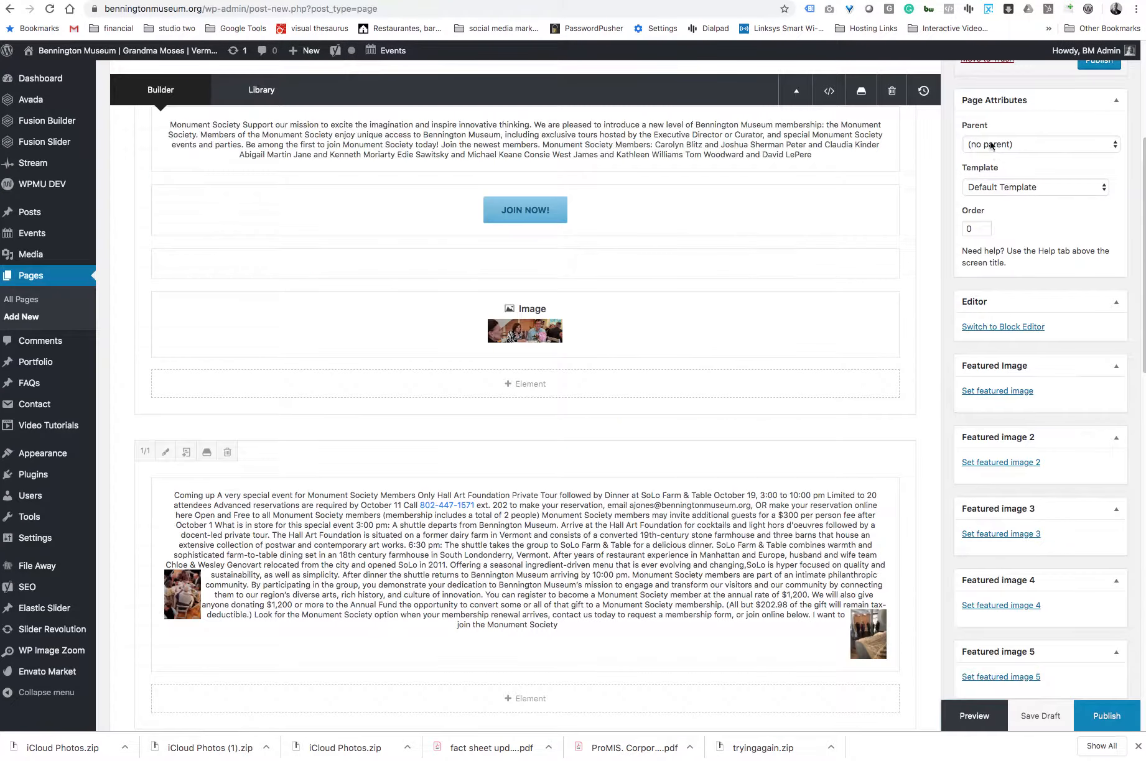
{"action": "scroll", "coordinate": [1052, 211], "scroll_direction": "up", "scroll_amount": 10}
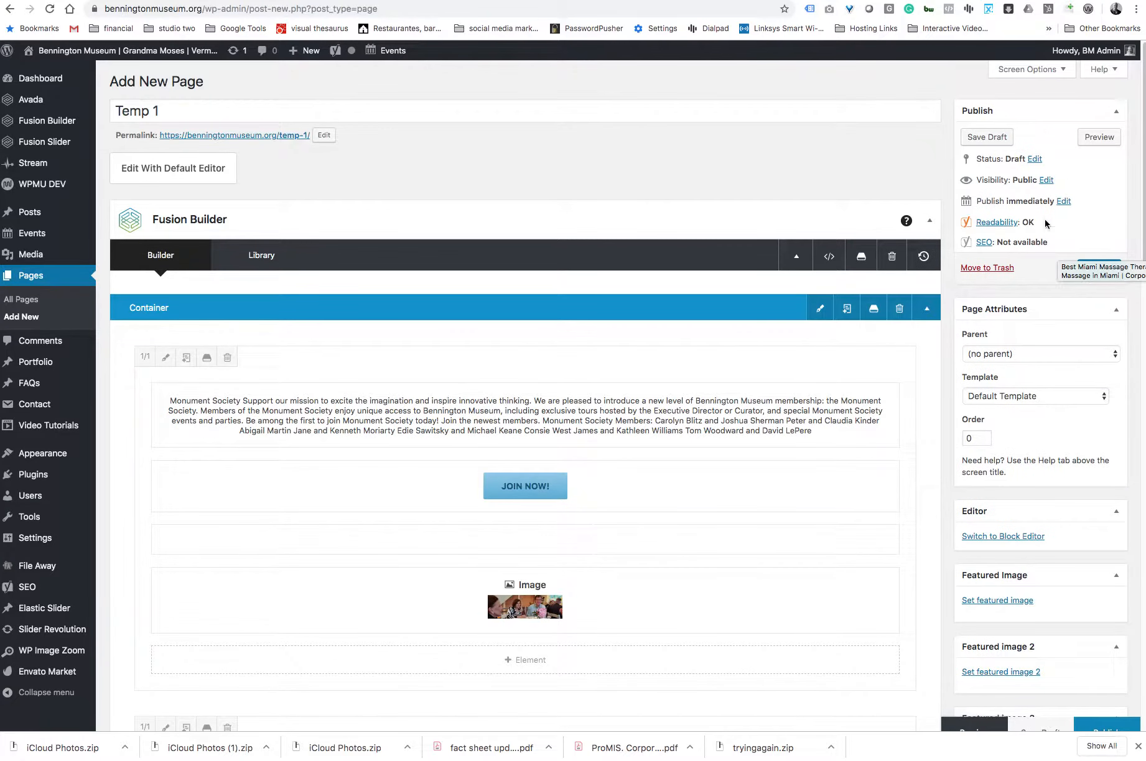
{"action": "left_click", "coordinate": [986, 138]}
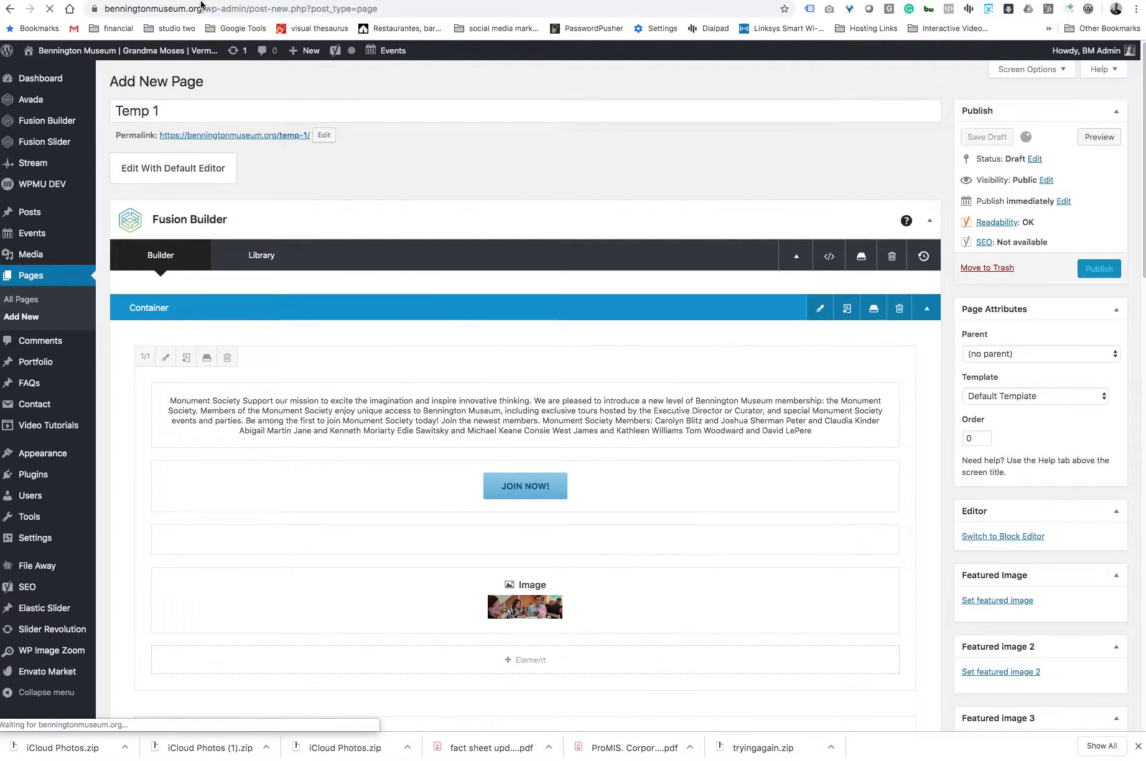